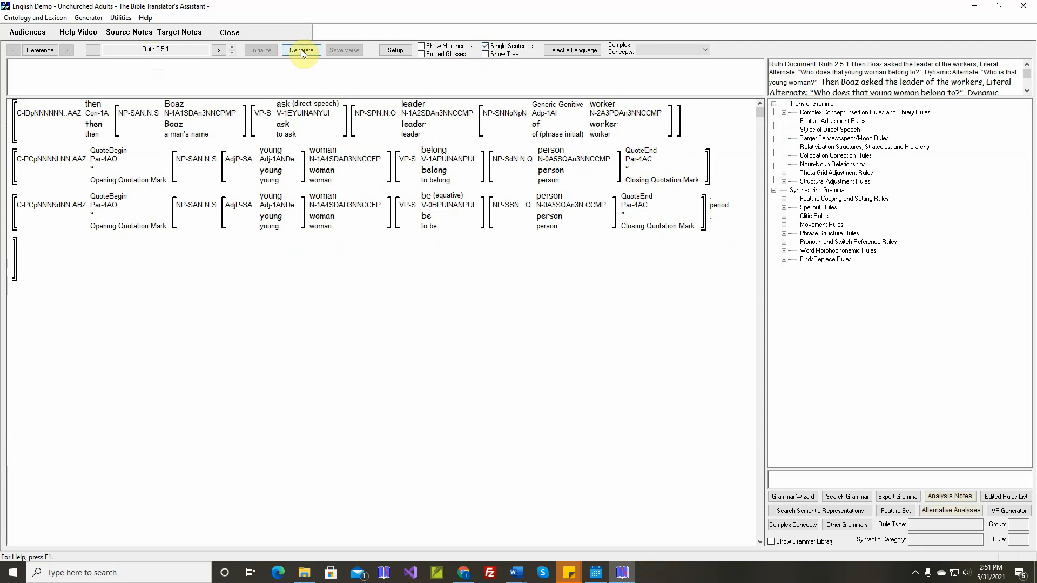
Generate the English text for Ruth 2:5:1 and inspect the features of the two alternate question clauses.
click(301, 49)
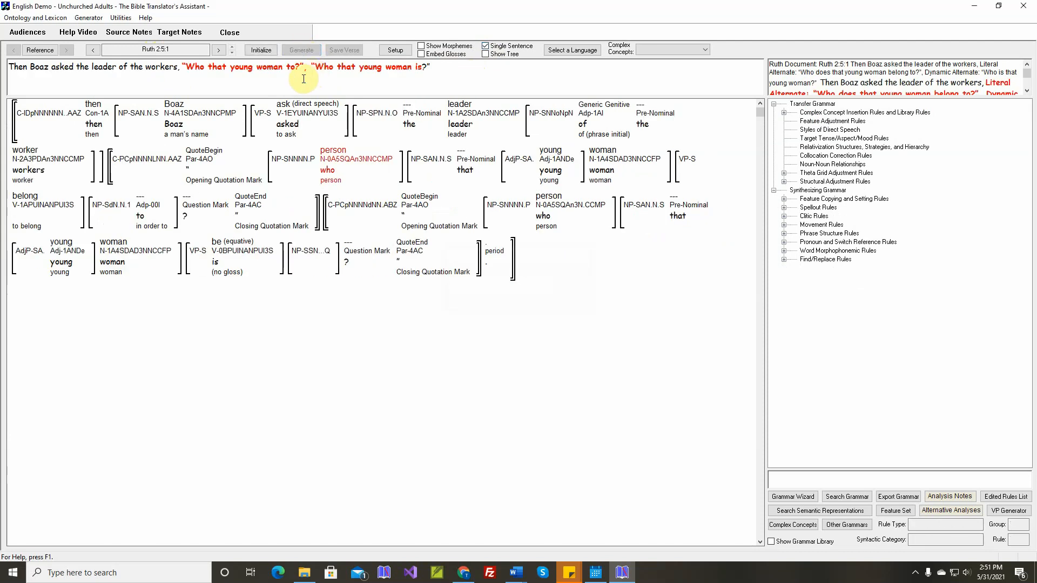
click(1027, 90)
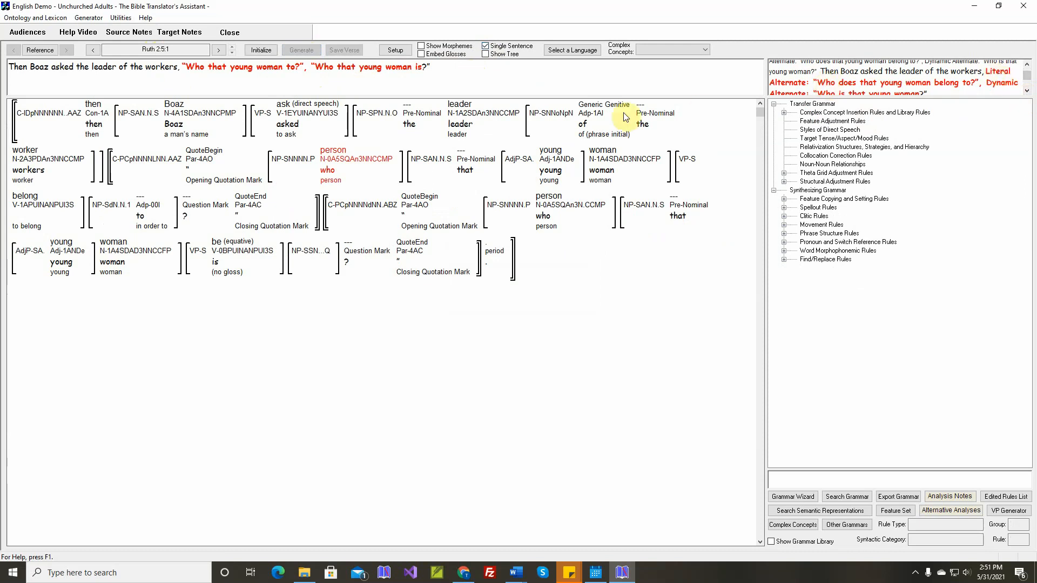
mouse_move(166, 172)
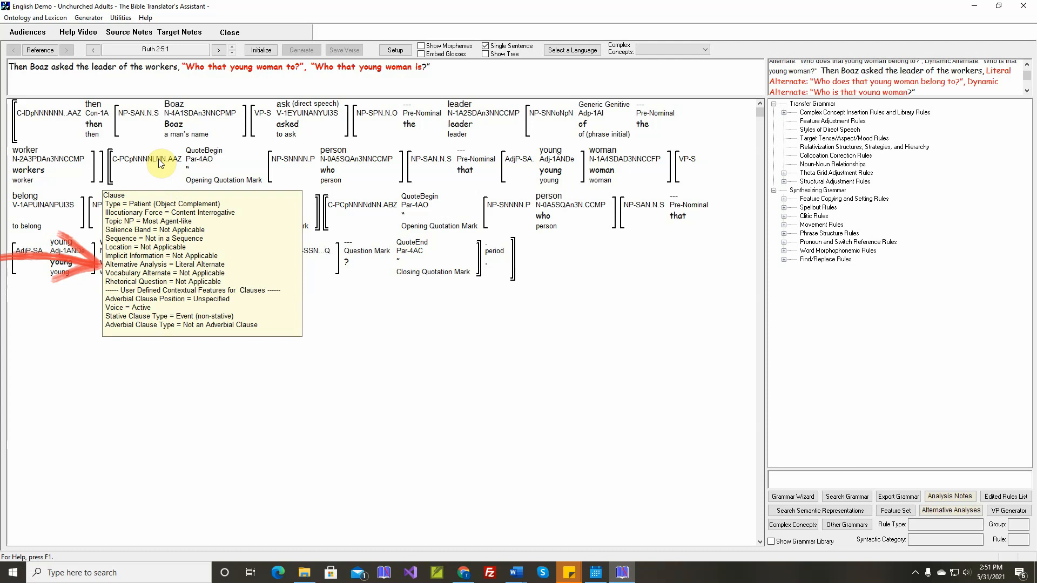
mouse_move(361, 210)
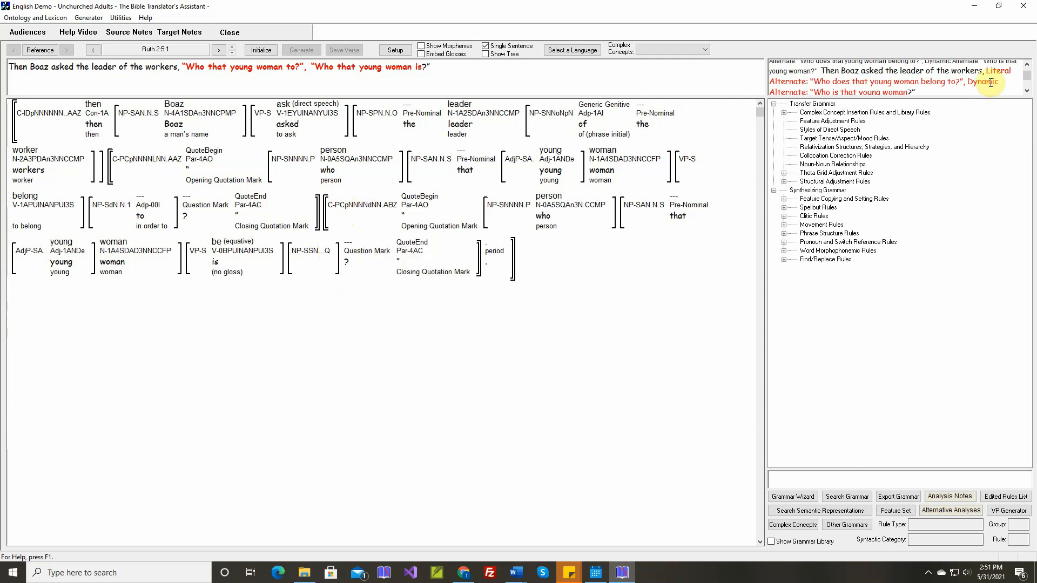
Open the Add Sentence Labels table rule among the clause spellout rules.
click(783, 207)
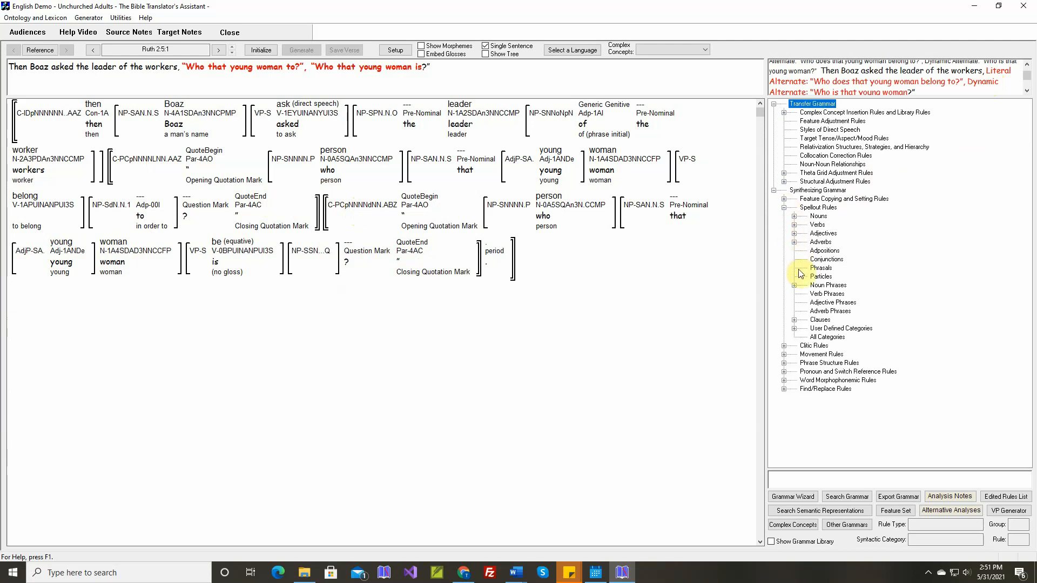
click(794, 319)
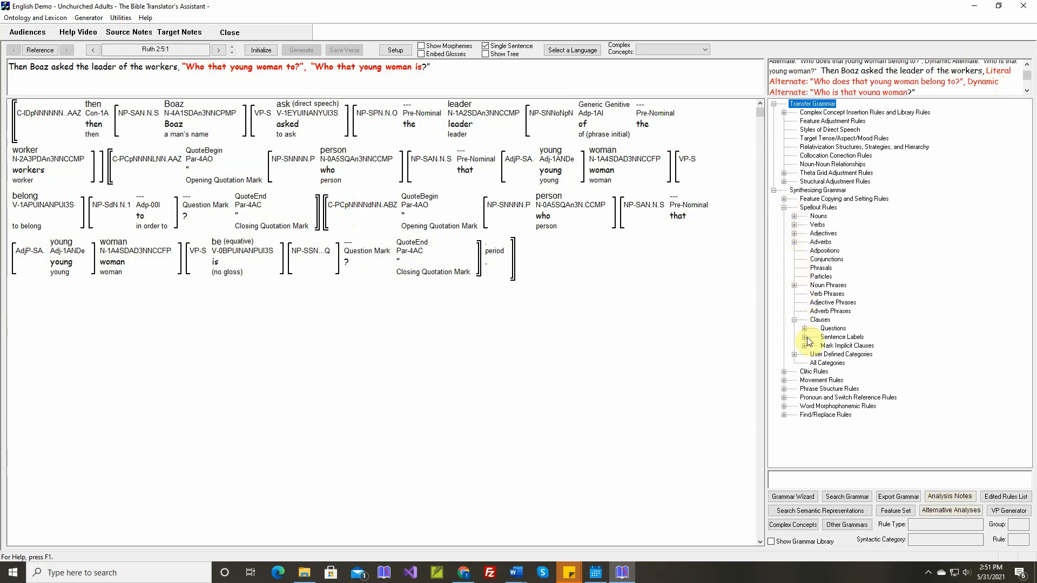
click(804, 337)
double_click(871, 345)
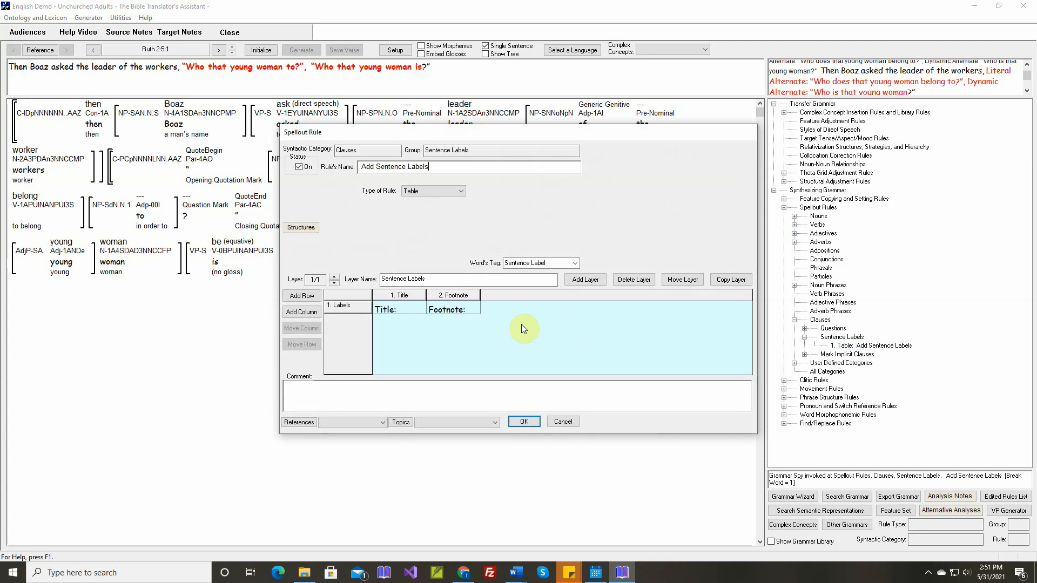
Add a column to the sentence labels table for clauses whose Alternative Analysis is Literal Alternate.
click(318, 311)
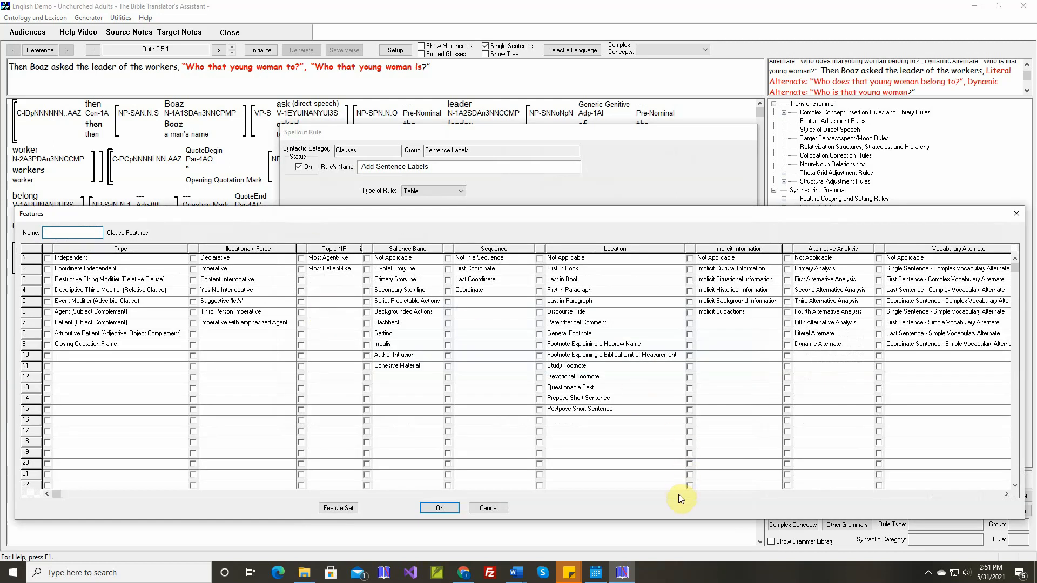
click(679, 494)
click(319, 334)
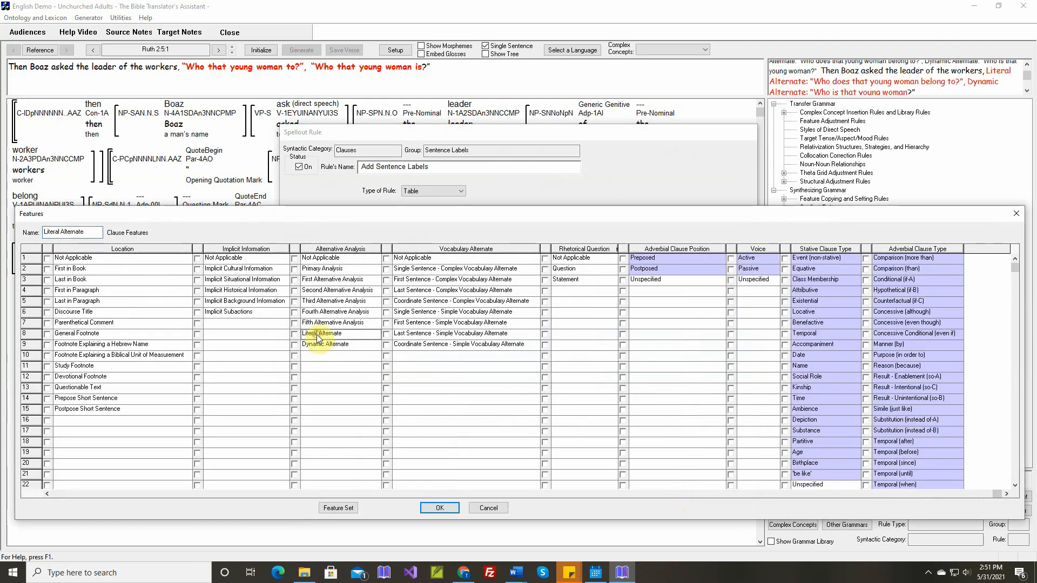
click(294, 335)
click(439, 507)
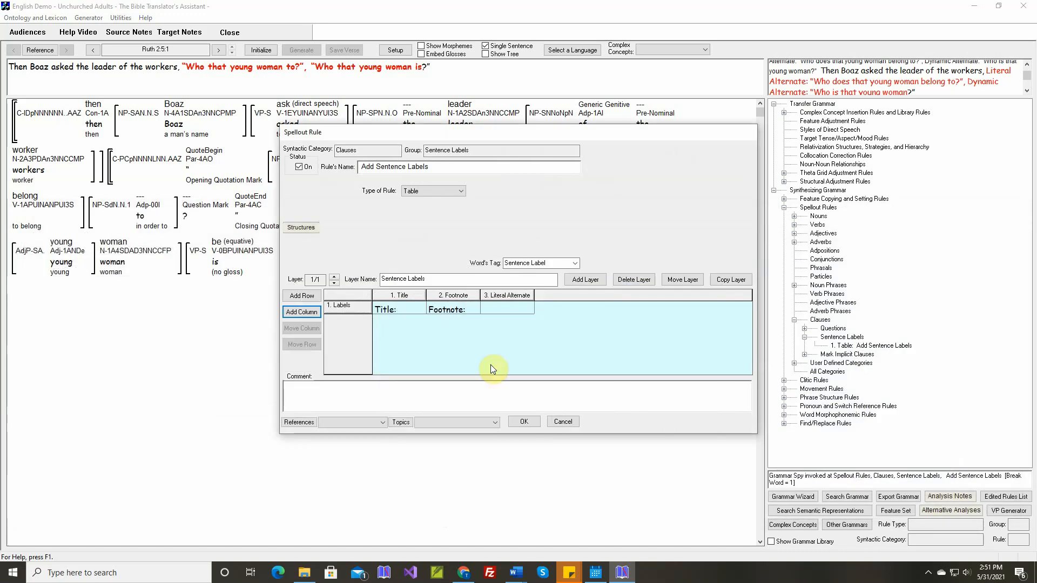
Enter the label "Literal Alternate:" as the morpheme in the Literal Alternate column.
double_click(509, 311)
text(Lite)
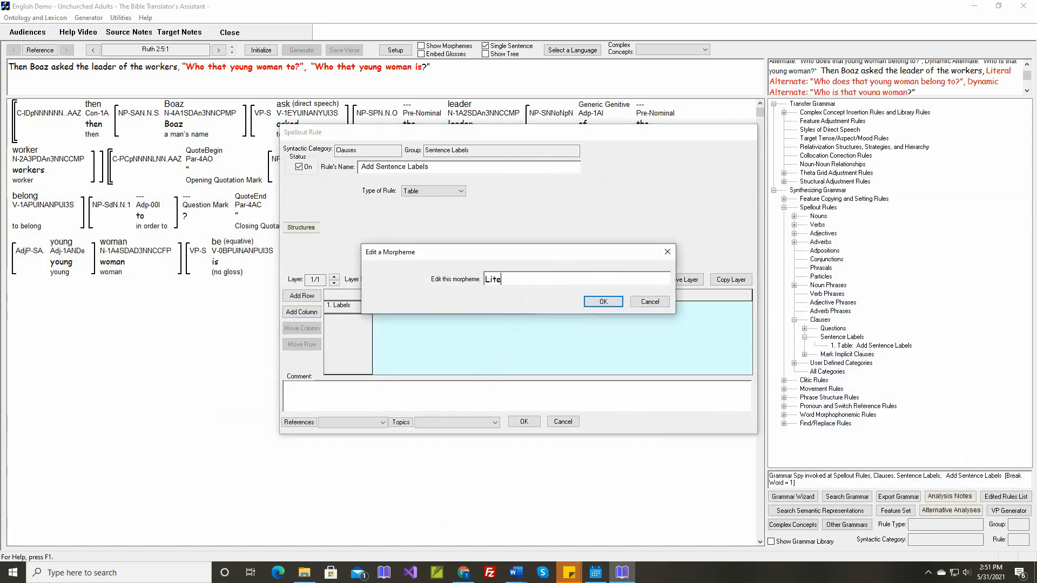
text(ral Alternate:)
key(Return)
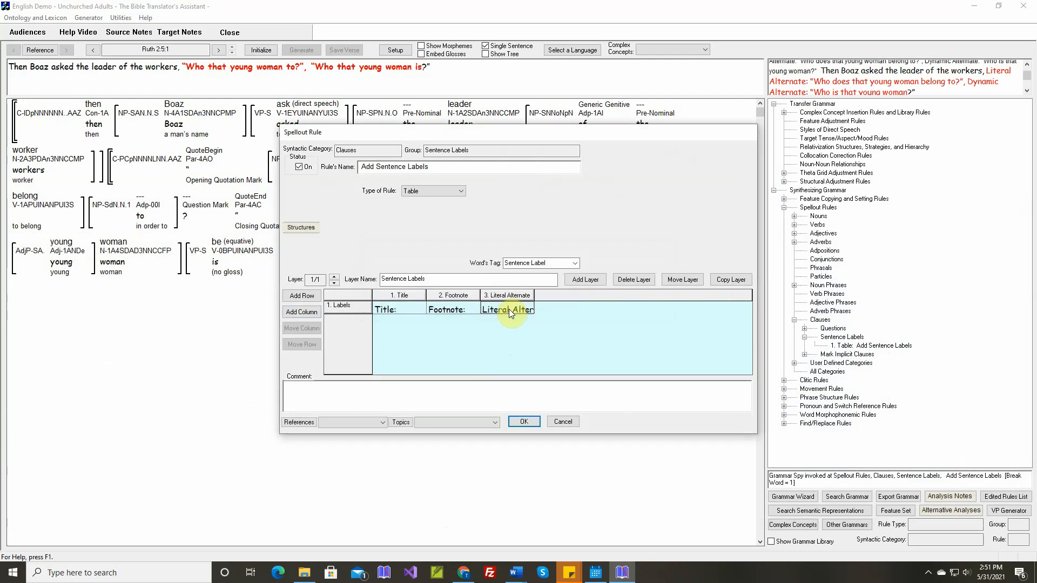
Add another column to the table for clauses whose Alternative Analysis is Dynamic Alternate.
click(301, 313)
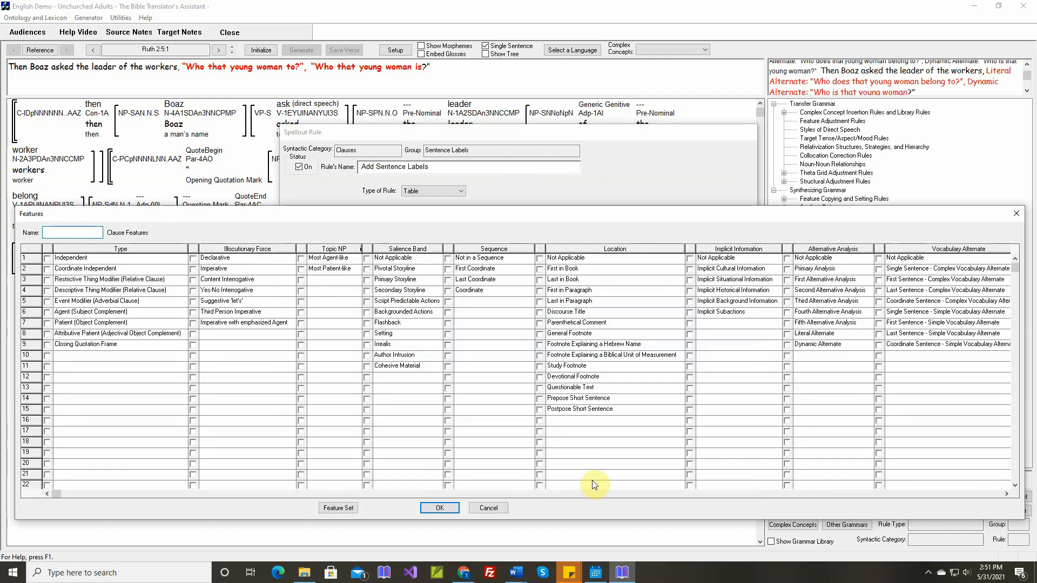
click(593, 493)
click(295, 346)
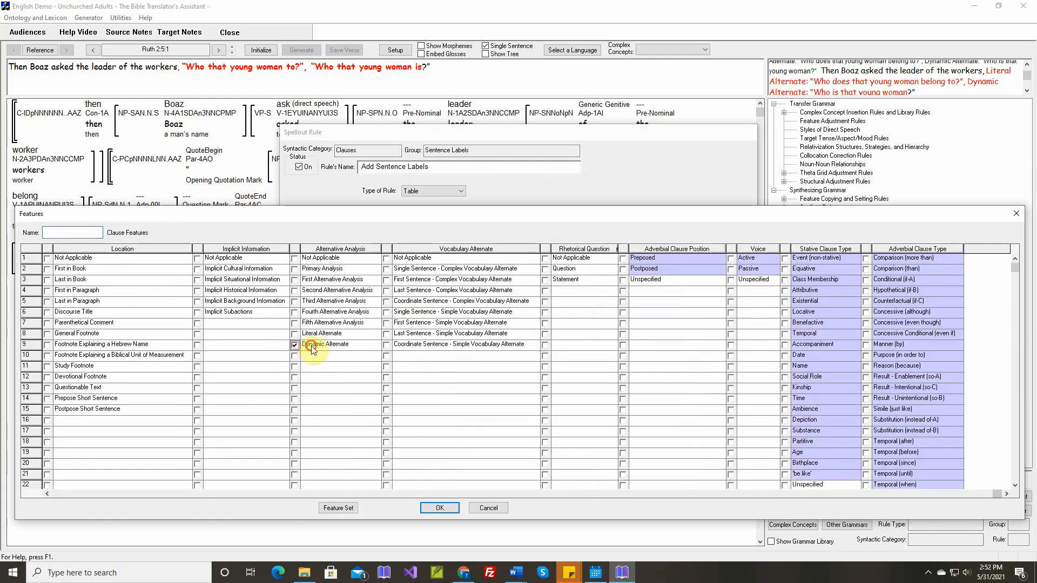
click(440, 508)
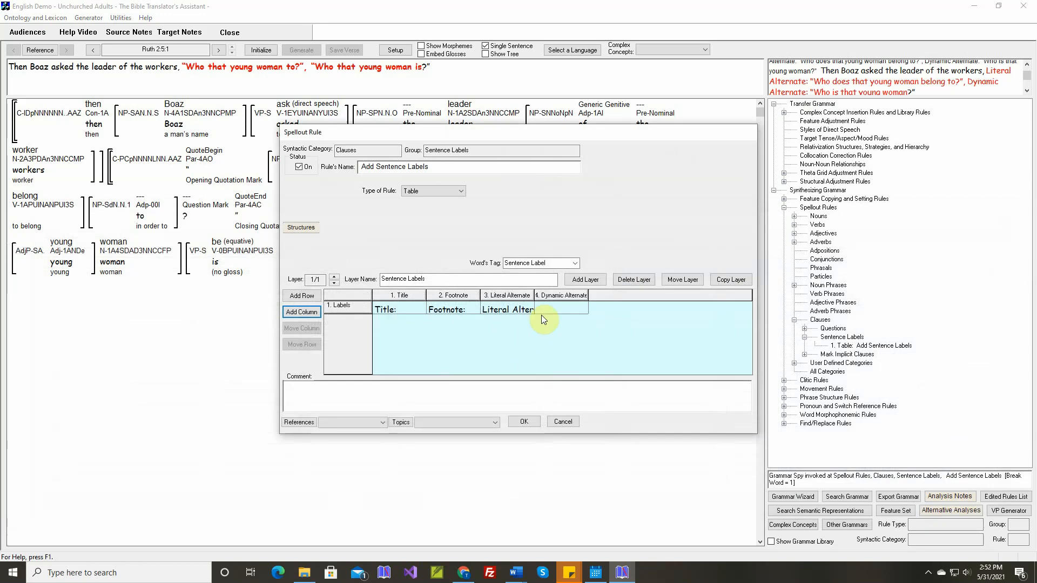
Enter "Dynamic Alternate:" in the Dynamic Alternate column and save the rule with both alternate columns widened.
click(552, 309)
text(Dynamic Alternate)
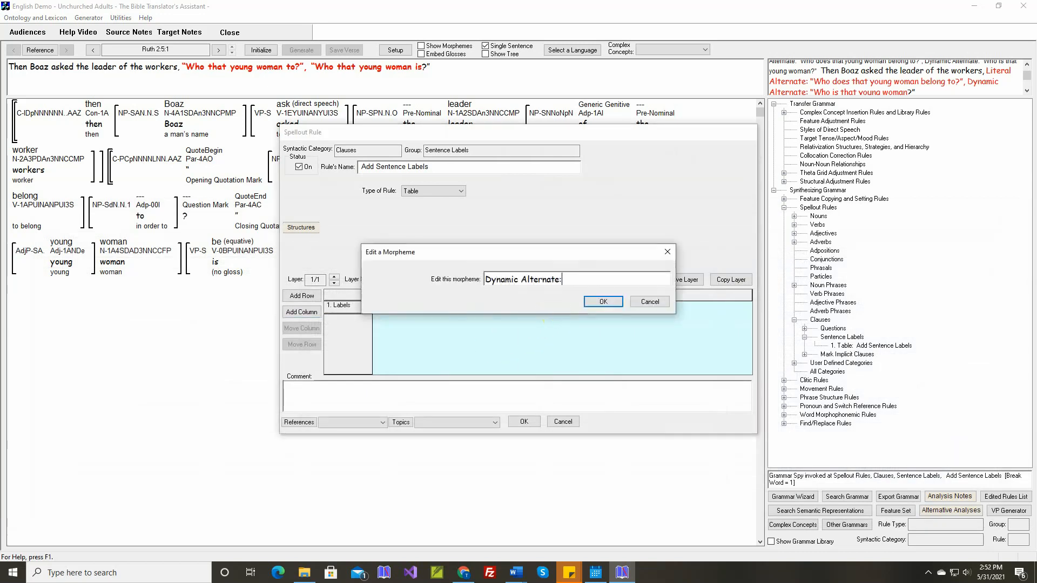
text(:)
click(600, 301)
click(601, 306)
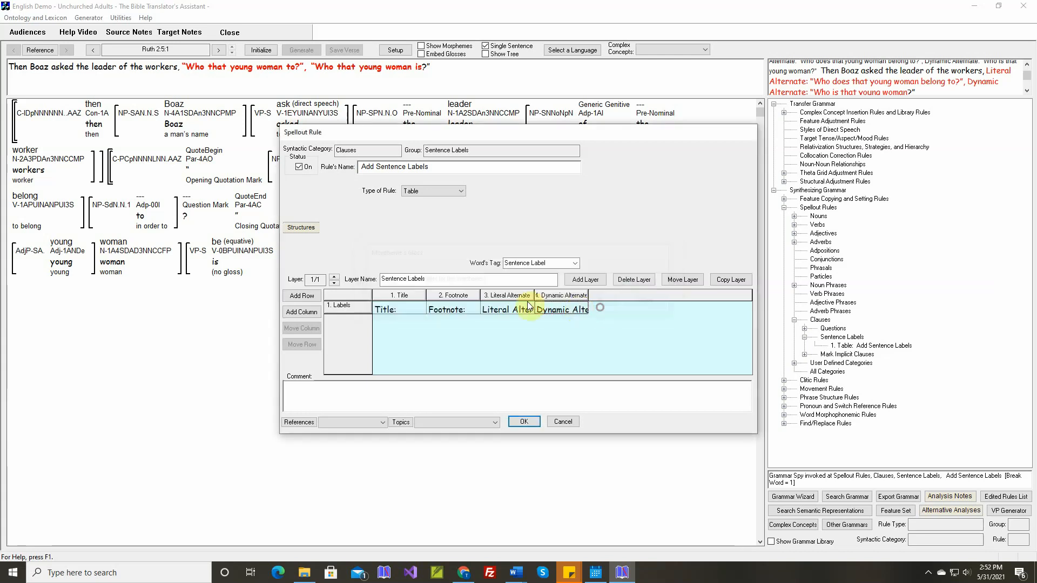
drag(534, 296, 649, 295)
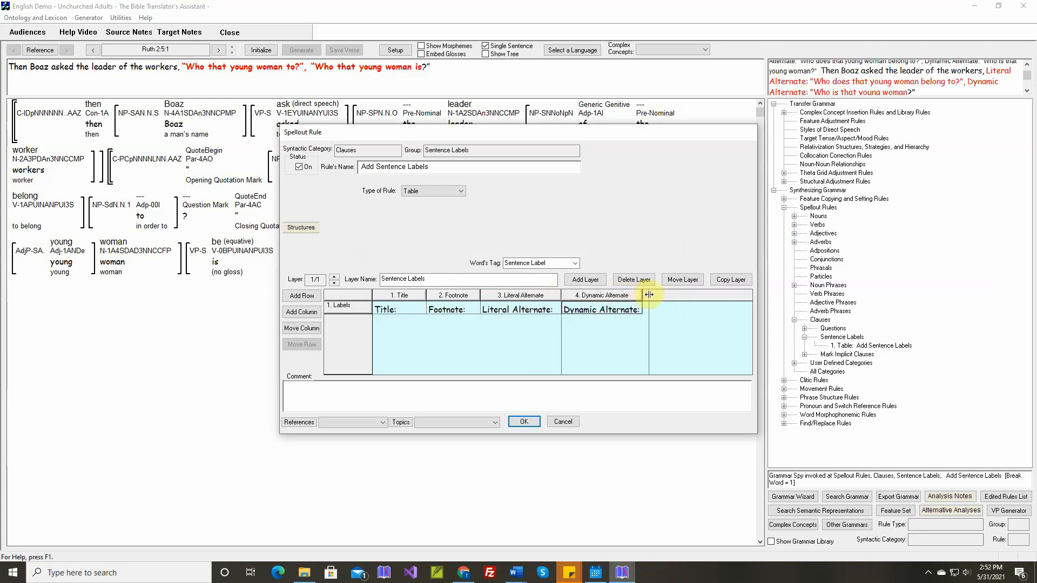
click(529, 423)
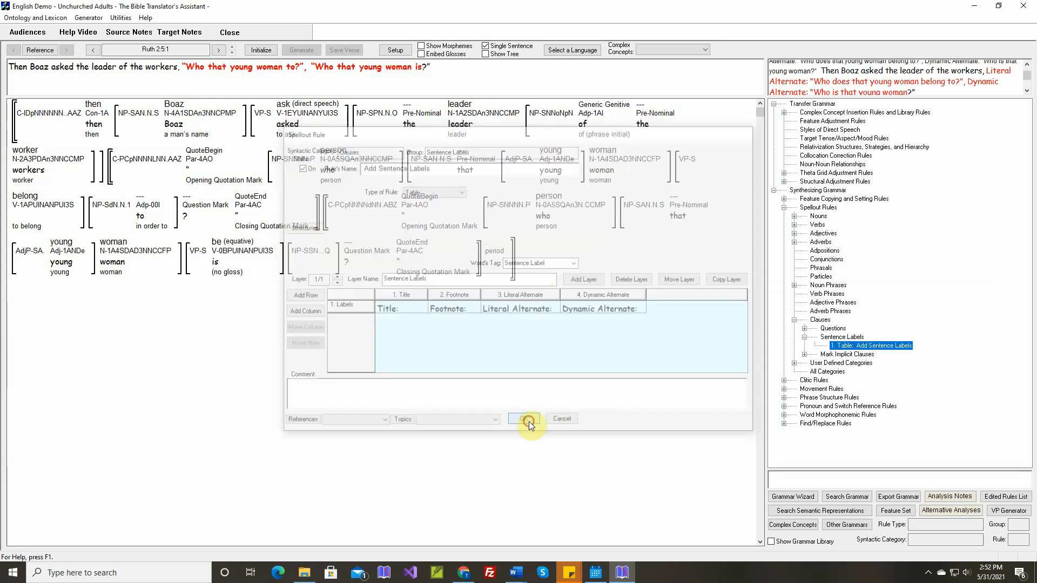
Reinitialize Ruth 2:5:1 and generate its text again with the new sentence labels.
click(257, 51)
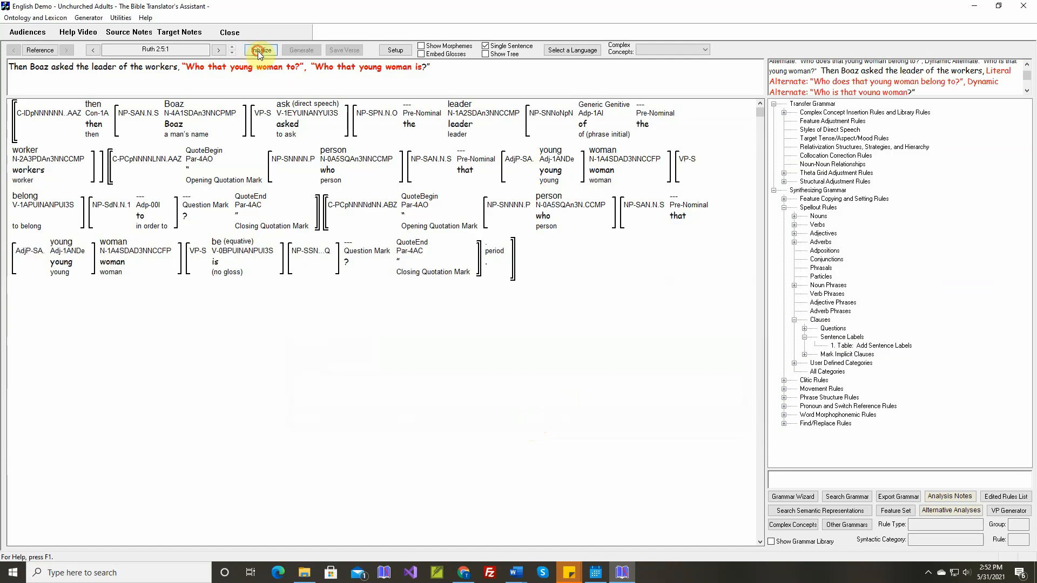
click(297, 50)
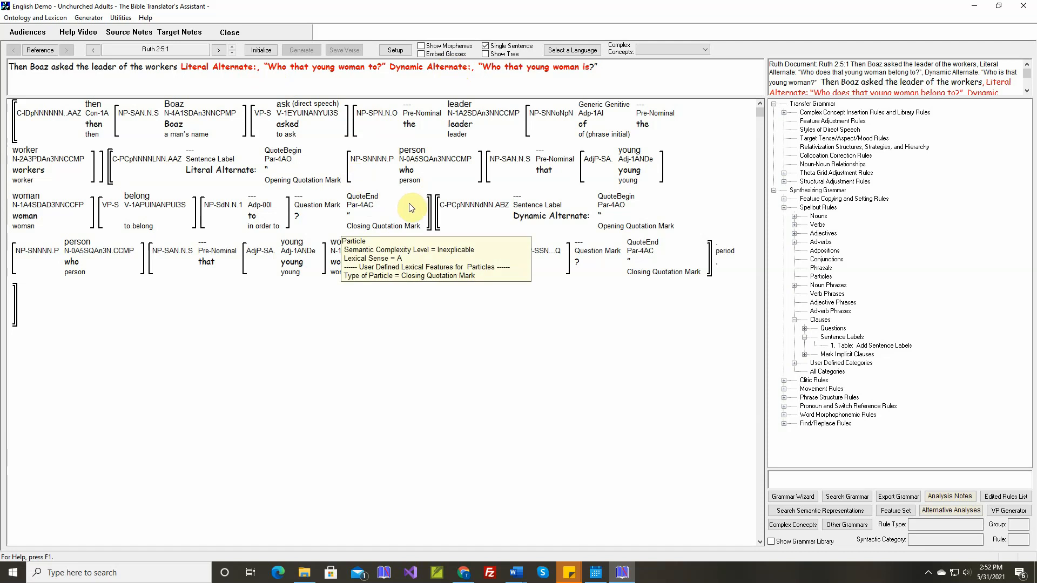
mouse_move(447, 210)
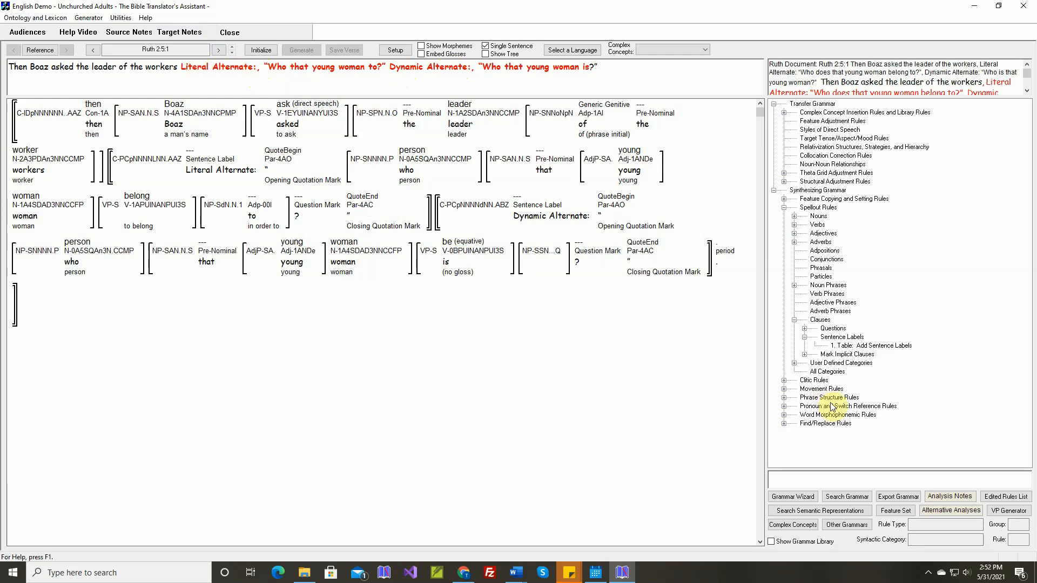
Start a Punctuation find/replace rule named "Move a comma from after 'Literal Alternate' to before".
double_click(814, 424)
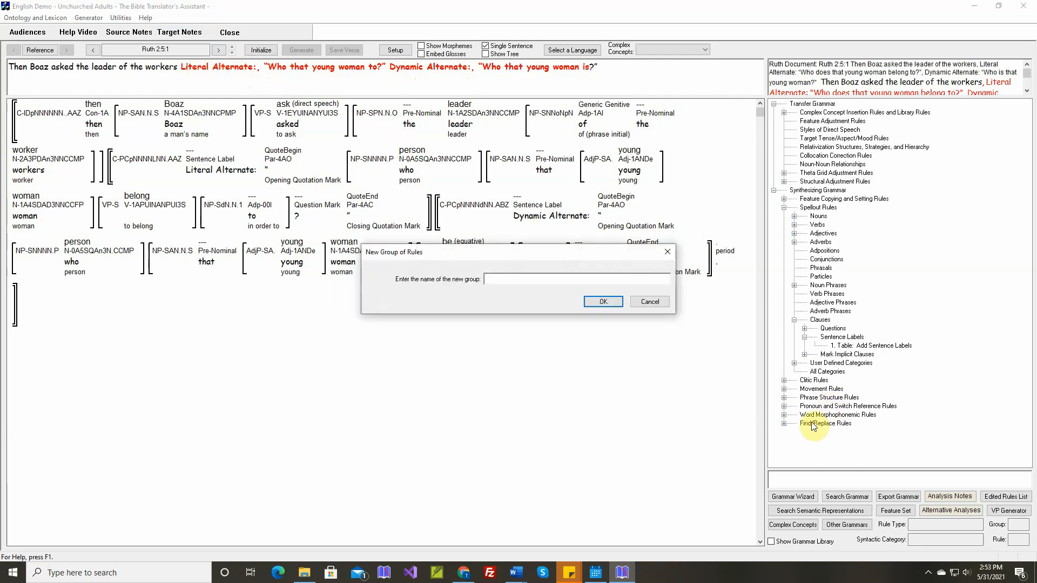
click(654, 301)
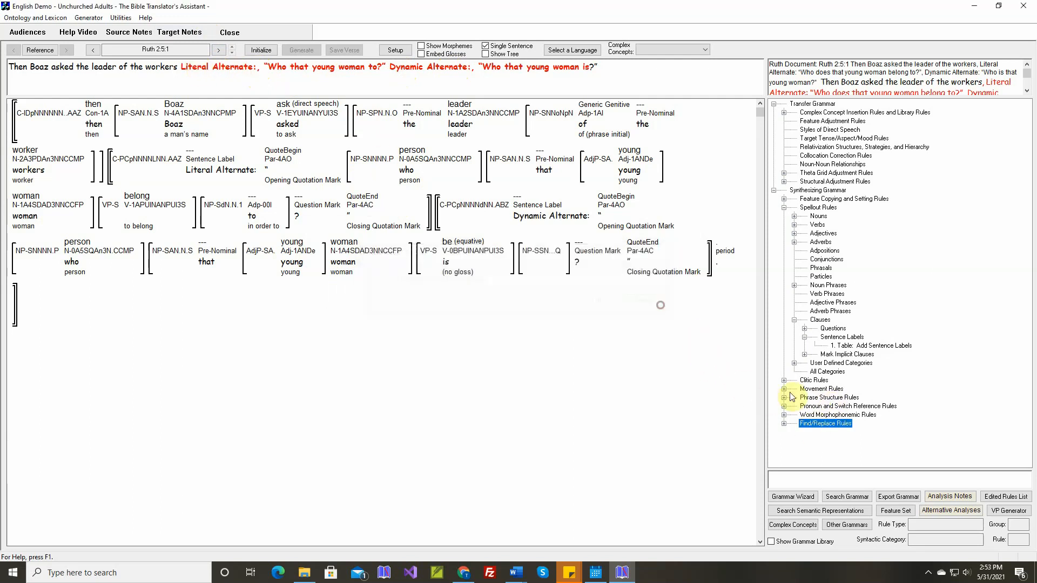
click(785, 424)
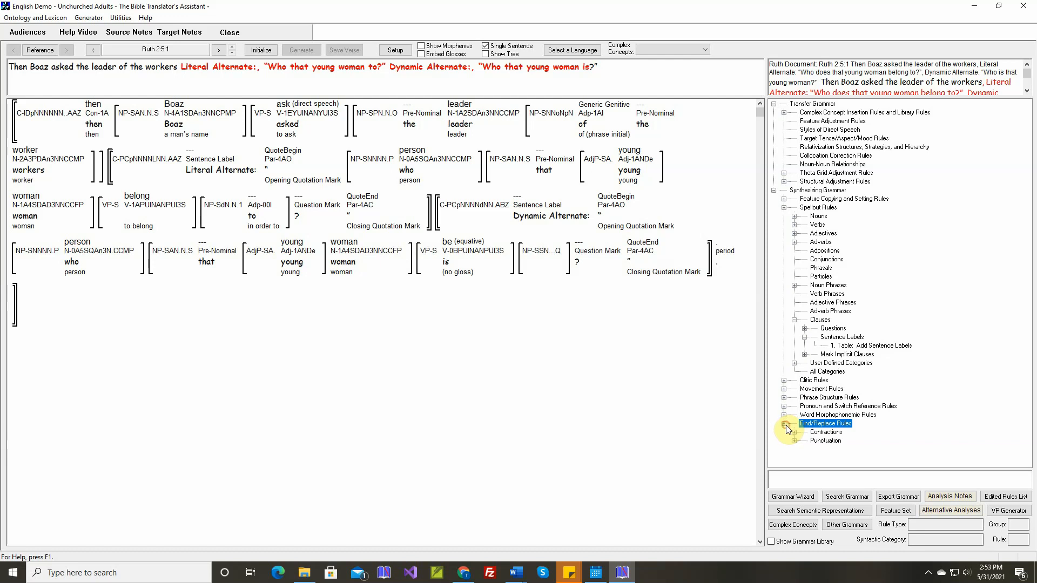
double_click(825, 442)
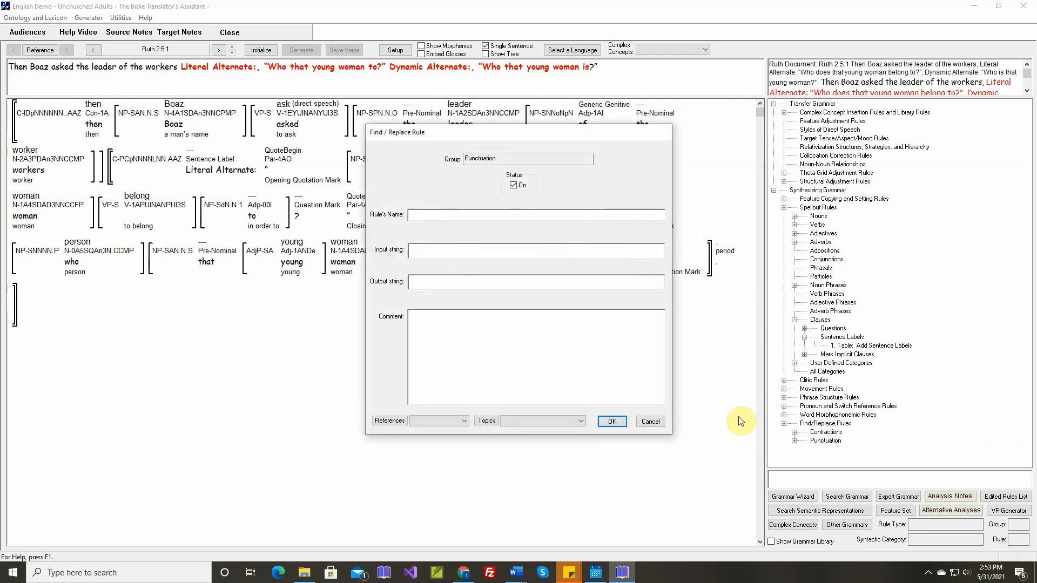
text(Move a comma fro)
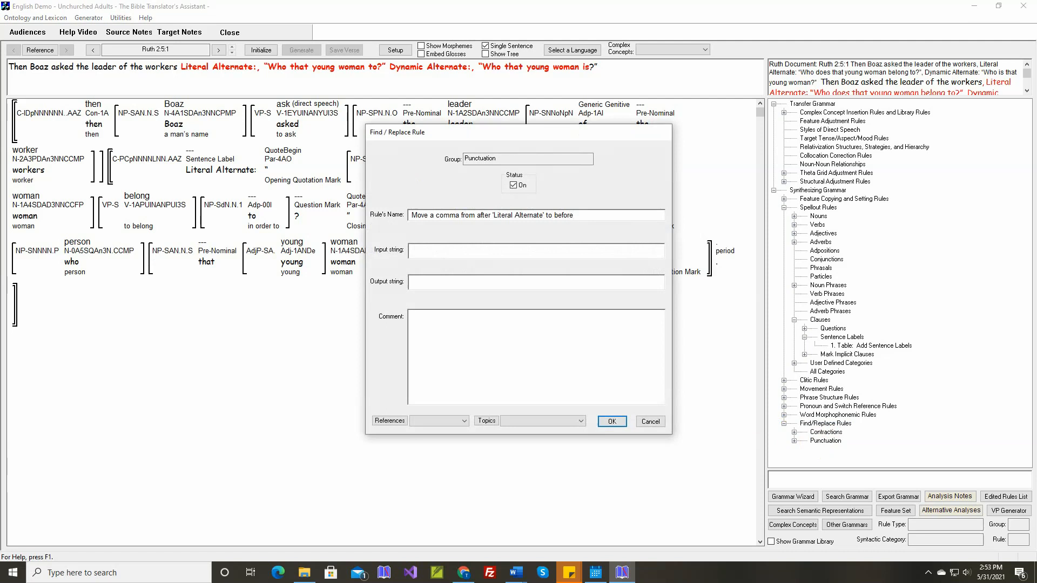
Set the rule's input string to "Literal Alternate:," and its output string to ", Literal Alternate:".
click(492, 250)
text(Literal Alternate:)
text(,)
text( Literal Al)
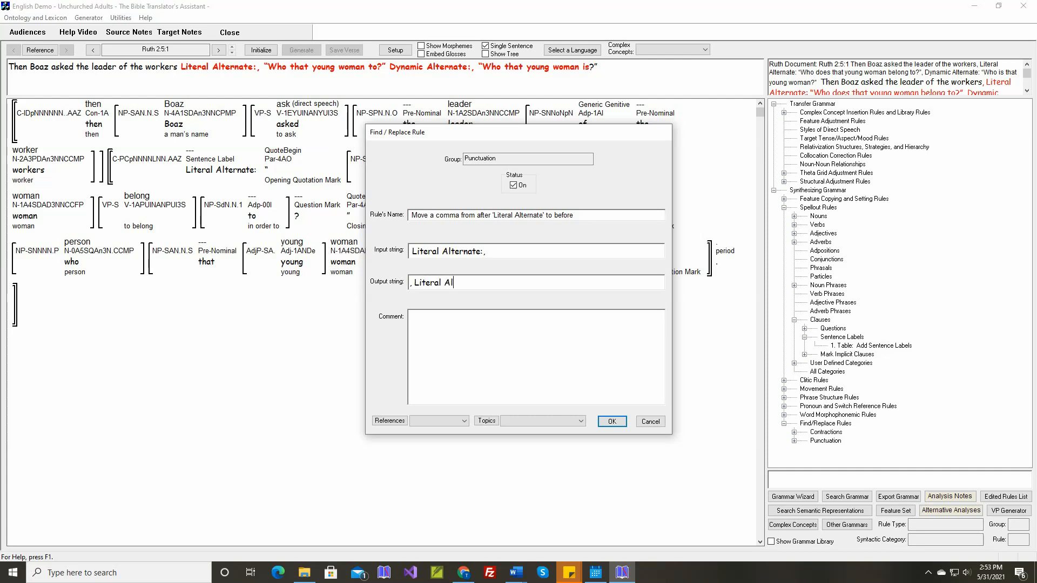
text(ternate:)
Insert the verse reference Ruth 2:5:1 as the rule's comment and save the rule.
right_click(529, 319)
click(548, 336)
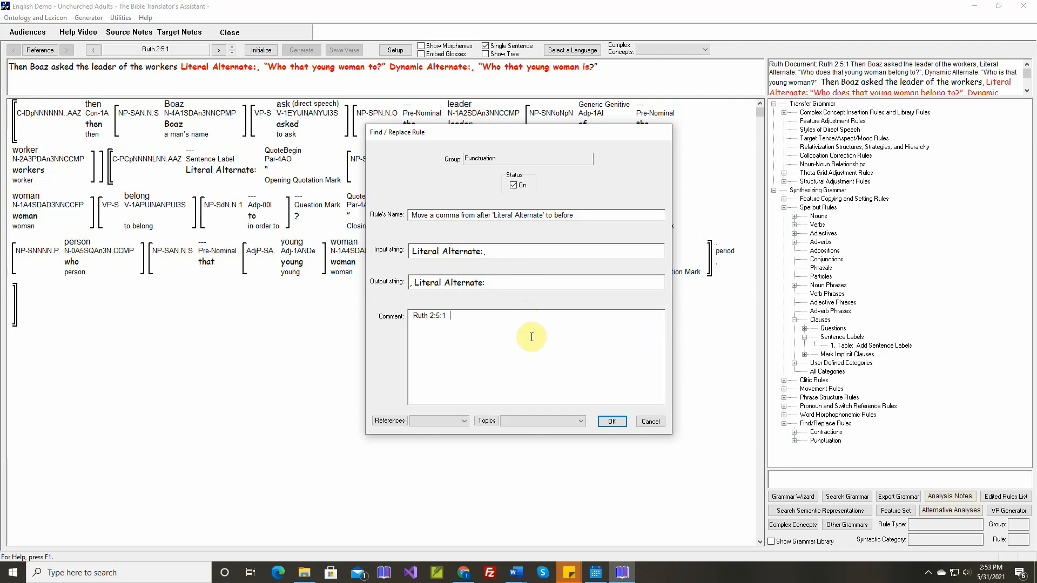
click(611, 421)
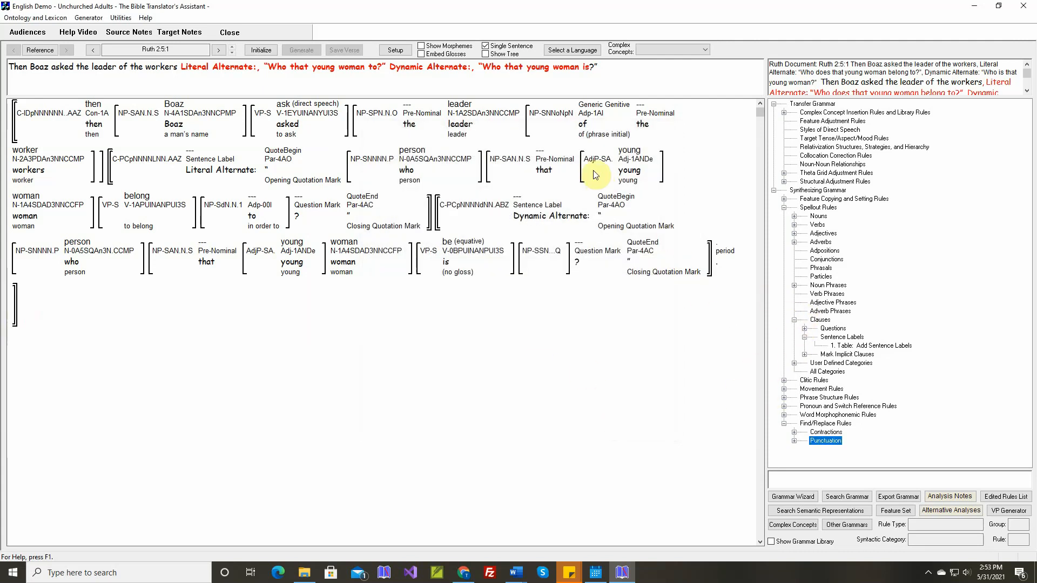
Reinitialize and regenerate Ruth 2:5:1 to apply the comma rule.
click(262, 50)
click(304, 51)
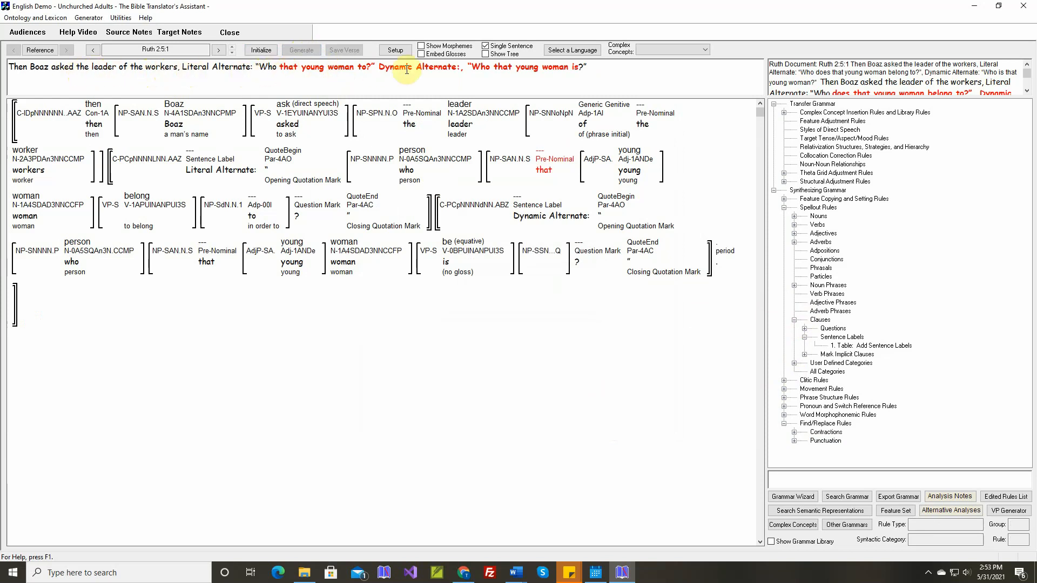
Make a copy of the Punctuation rule that moves the comma from after 'Literal Alternate' to before.
click(795, 441)
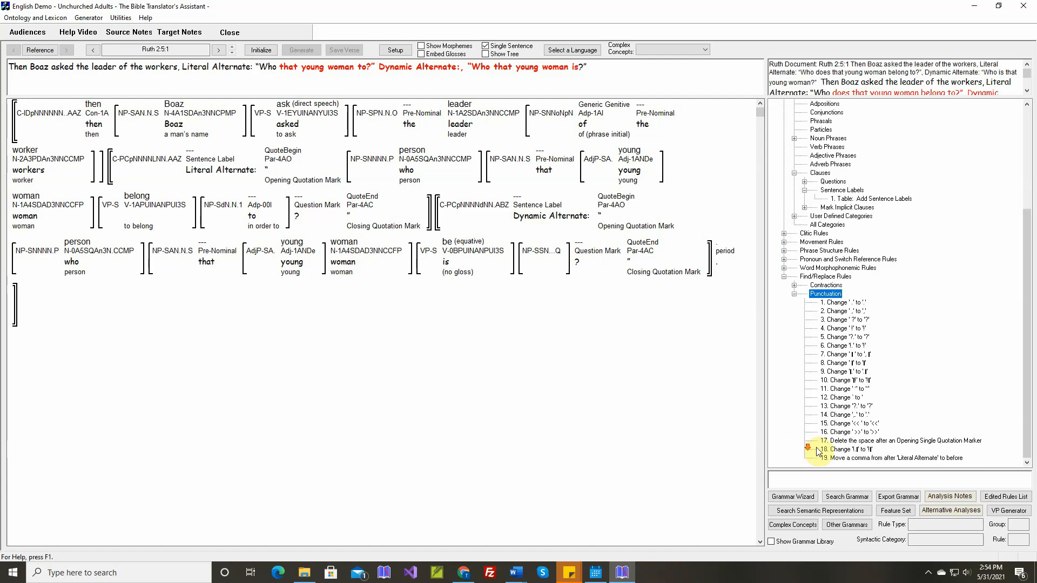
click(836, 459)
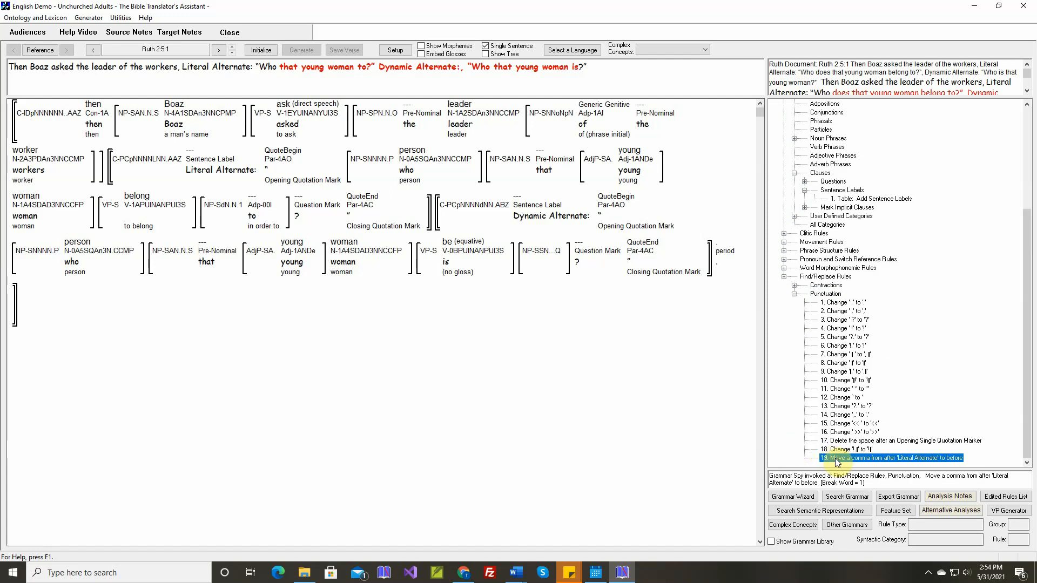
key(ctrl+c)
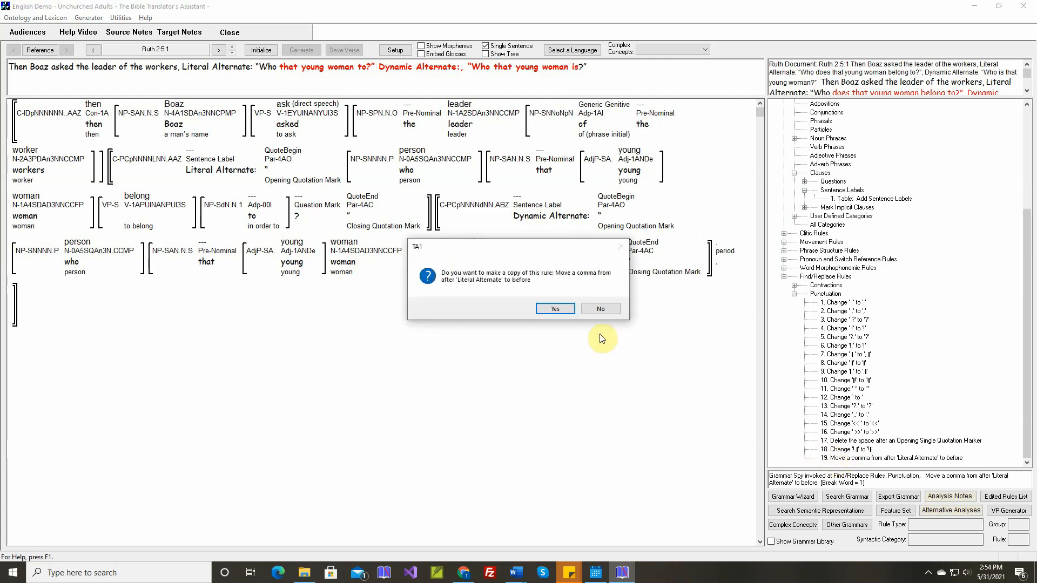
click(549, 308)
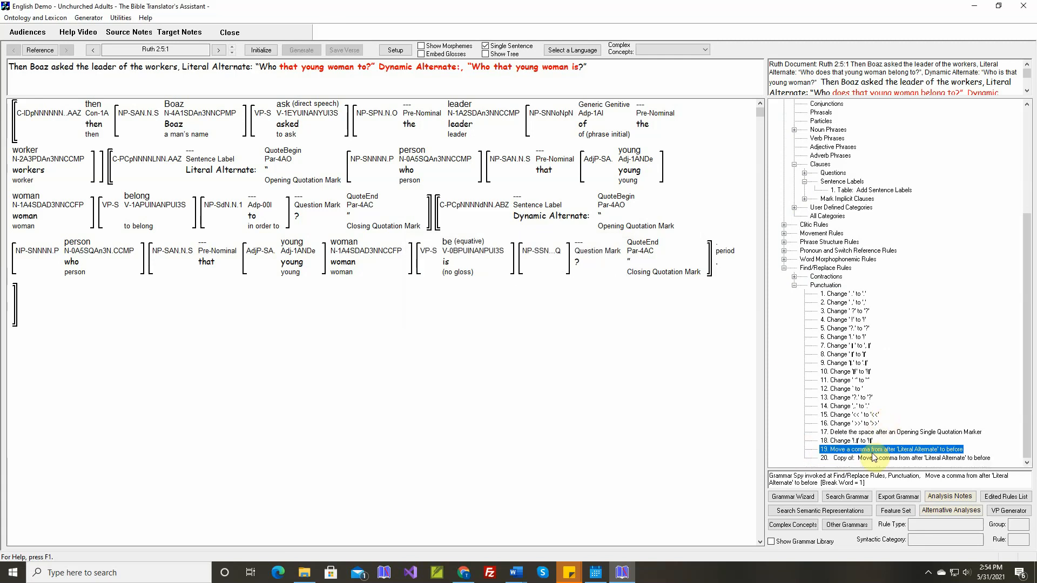
Rename the copied comma rule as "Move a comma from after 'Dynamic Alternate' to before".
double_click(873, 459)
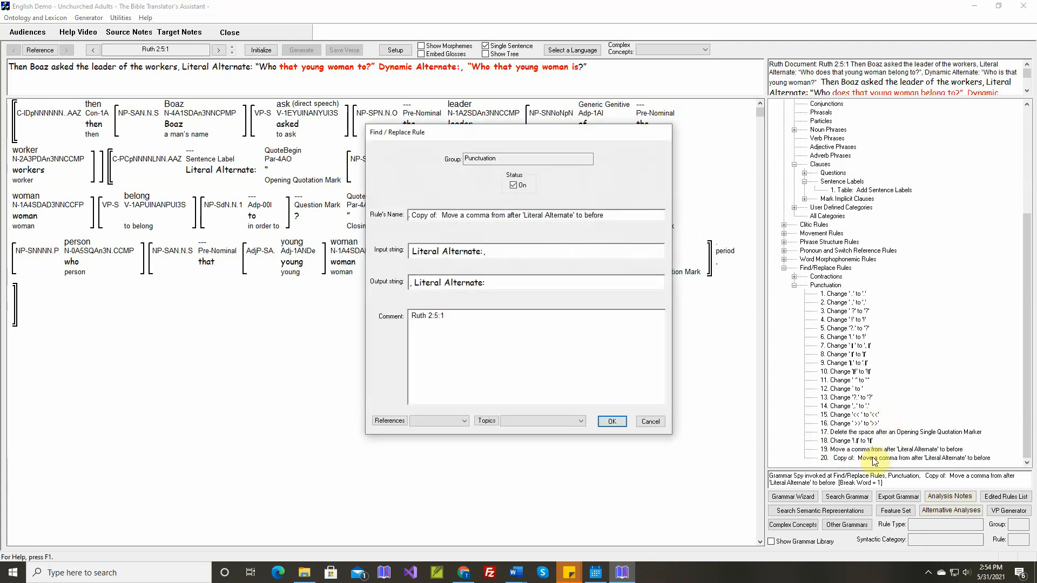
key(Delete)
key(Delete)
key(Delete)
key(Delete)
key(Delete)
key(Delete)
key(Delete)
key(Delete)
key(Delete)
key(Delete)
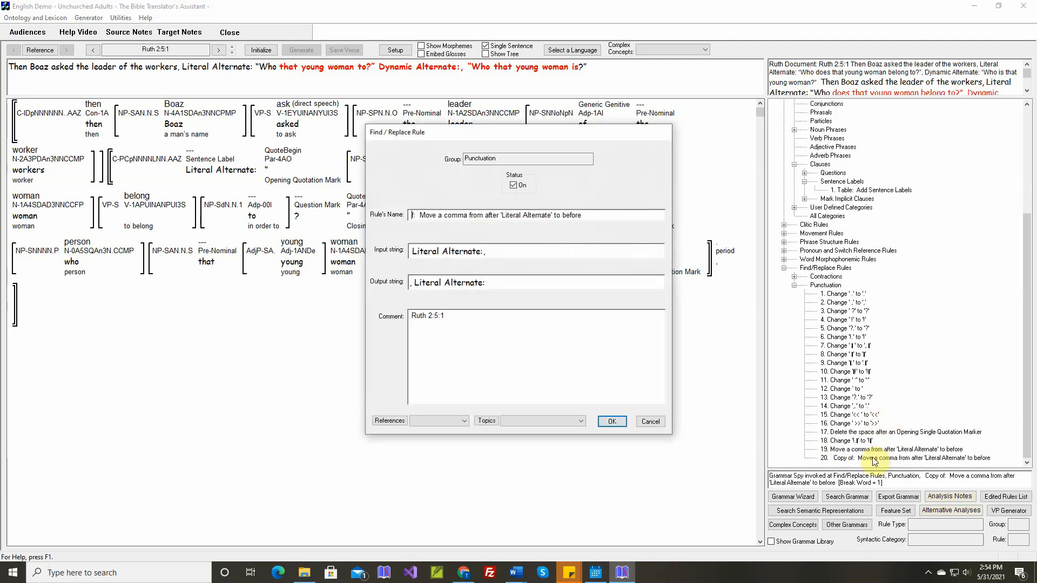
key(Delete)
key(Right)
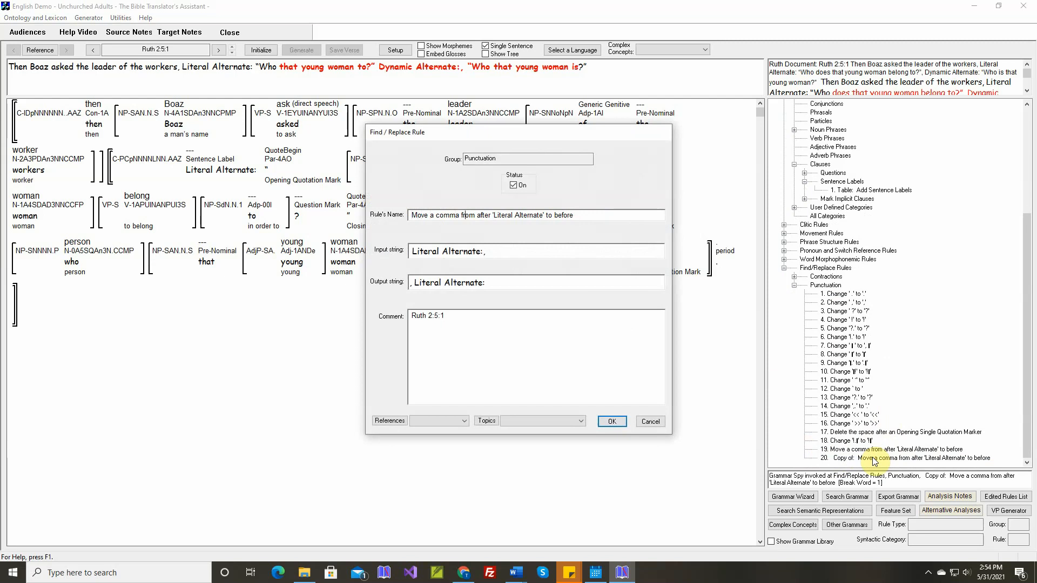
key(Delete)
key(Delete)
key(Delete)
key(Delete)
key(Delete)
key(Delete)
key(Delete)
key(Delete)
text(Dynamic)
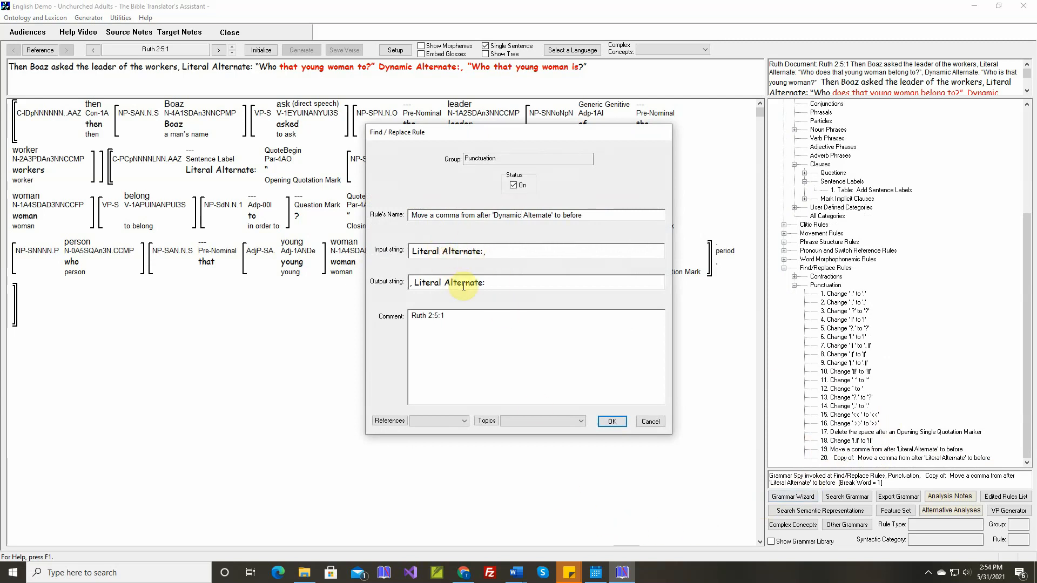
Set the rule's input string to "Dynamic Alternate:,".
key(BackSpace)
key(BackSpace)
key(BackSpace)
key(BackSpace)
key(BackSpace)
key(BackSpace)
key(BackSpace)
text(Dynamic)
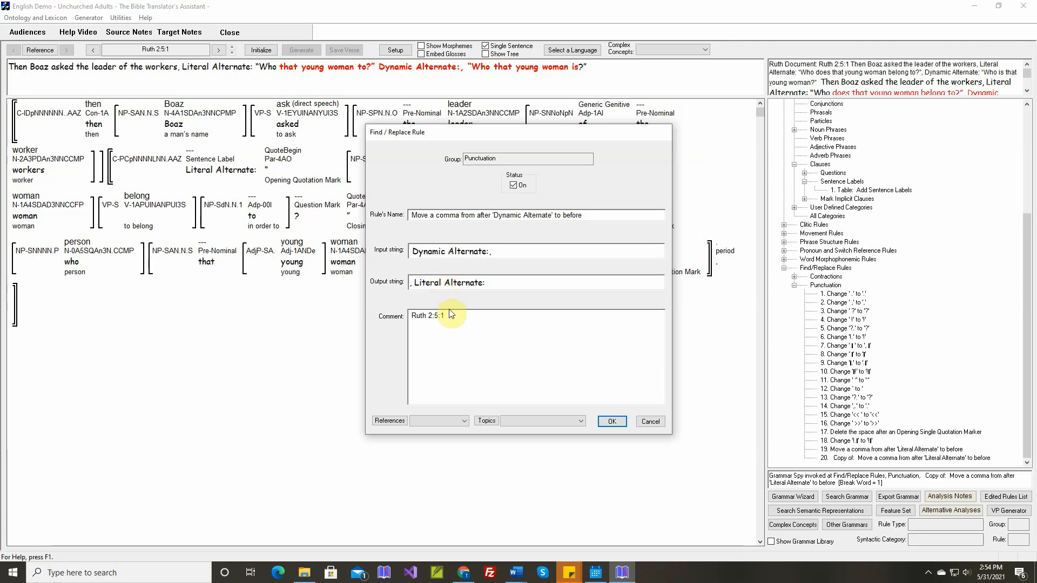
Set the rule's output string to ", Dynamic Alternate:" and save the rule.
key(BackSpace)
key(BackSpace)
key(BackSpace)
key(BackSpace)
key(BackSpace)
key(BackSpace)
key(BackSpace)
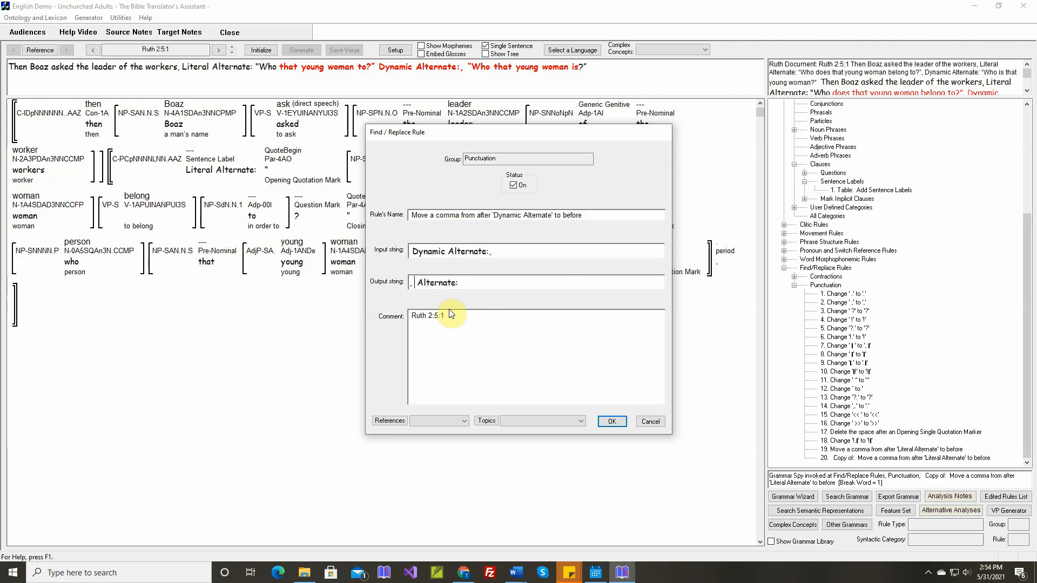
text(Dyn)
text(amic)
click(611, 421)
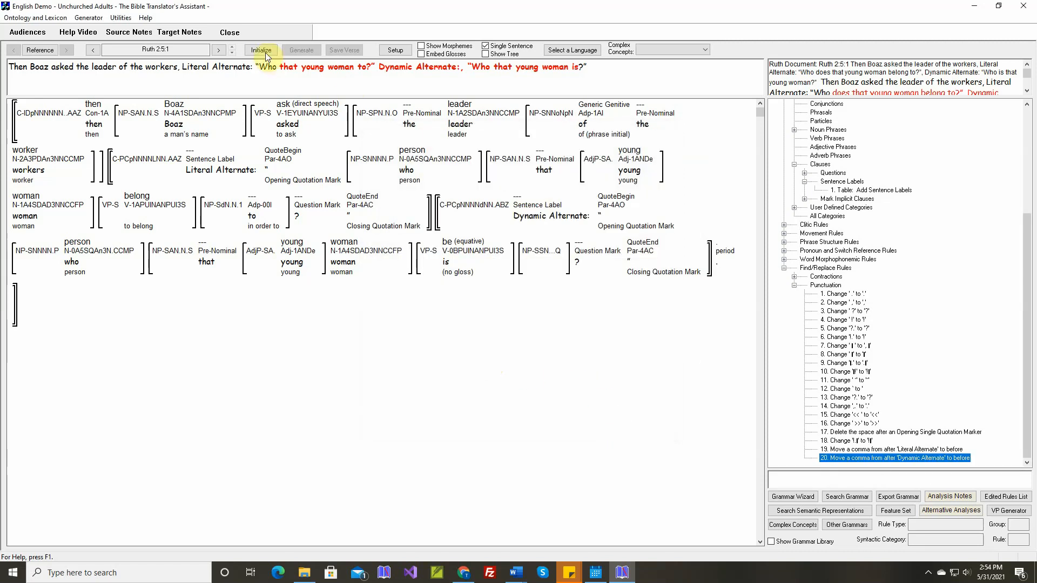
Reinitialize and regenerate Ruth 2:5:1 with the Dynamic Alternate comma rule, and view the verse's expected target text.
click(261, 50)
click(305, 49)
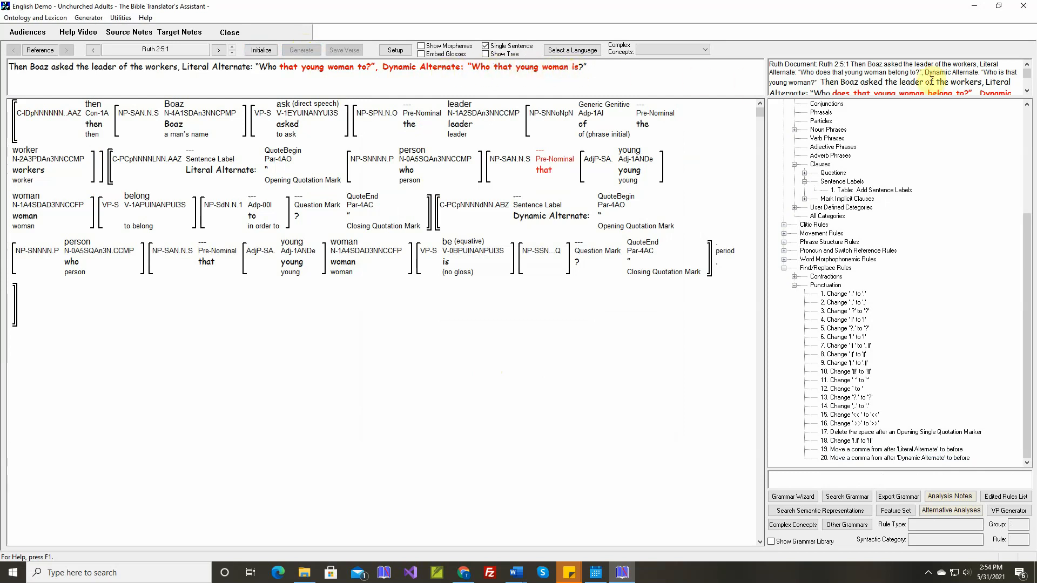
click(1027, 91)
click(1027, 90)
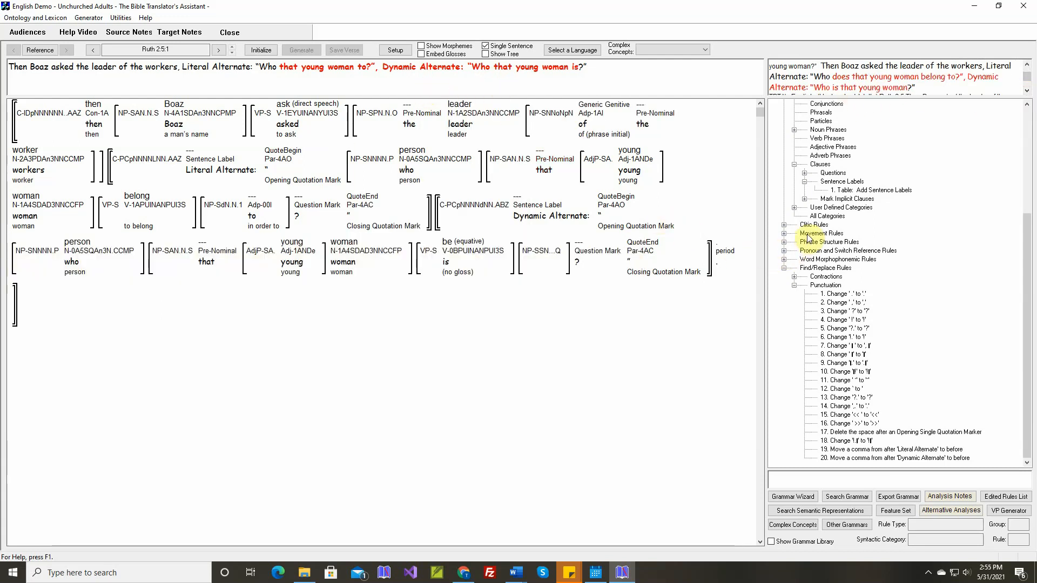
In the Question Formation rule that promotes the VP in stative yes/no interrogatives, add Content Interrogative to the clause's illocutionary force.
click(784, 234)
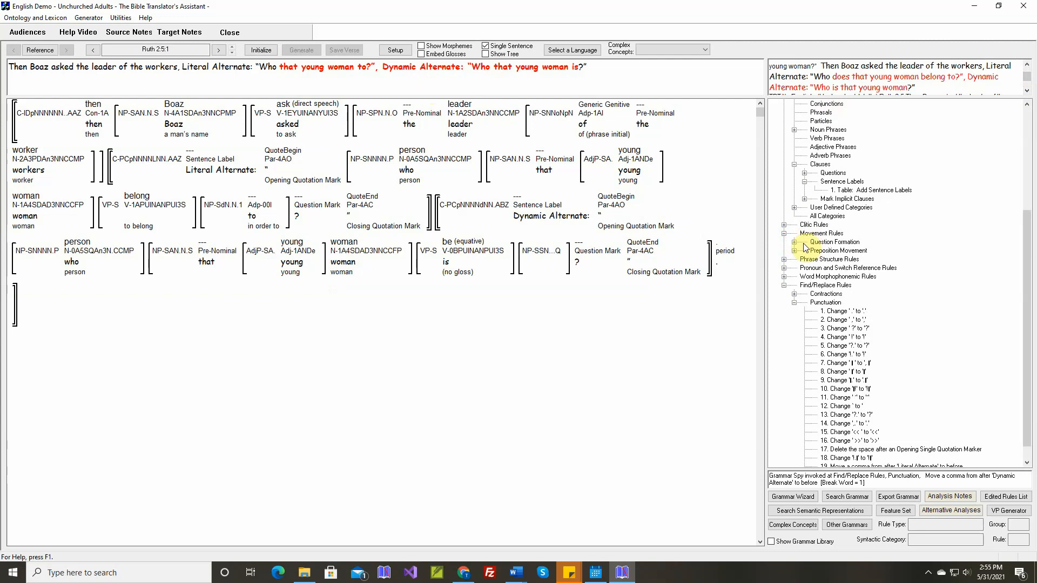
click(795, 243)
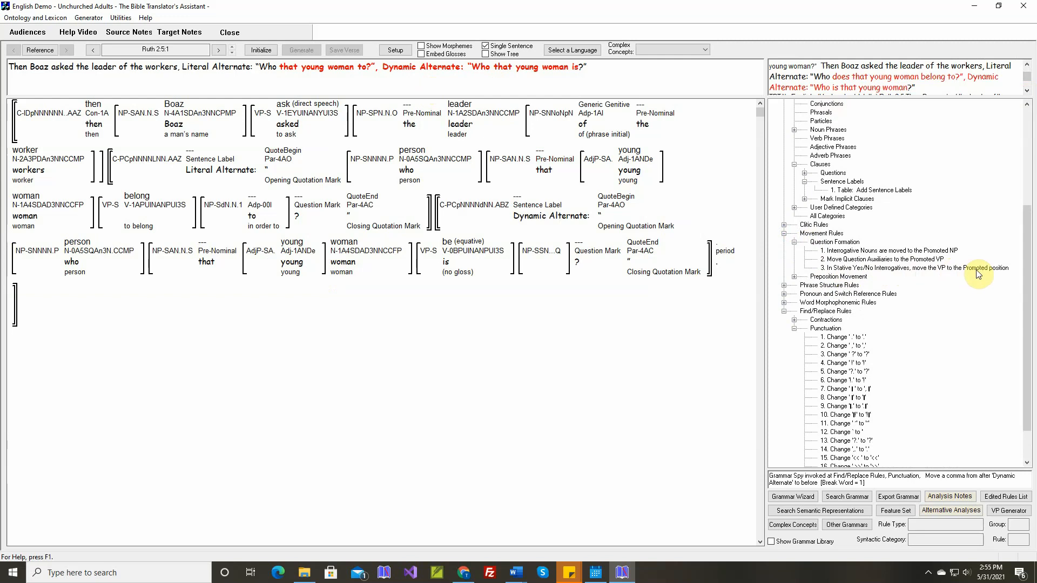
double_click(877, 268)
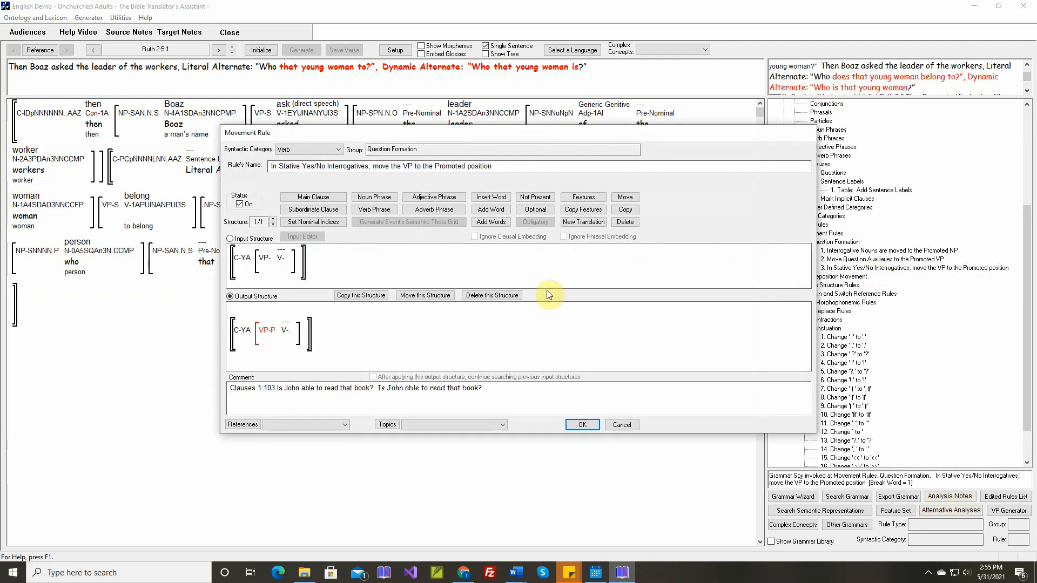
mouse_move(250, 262)
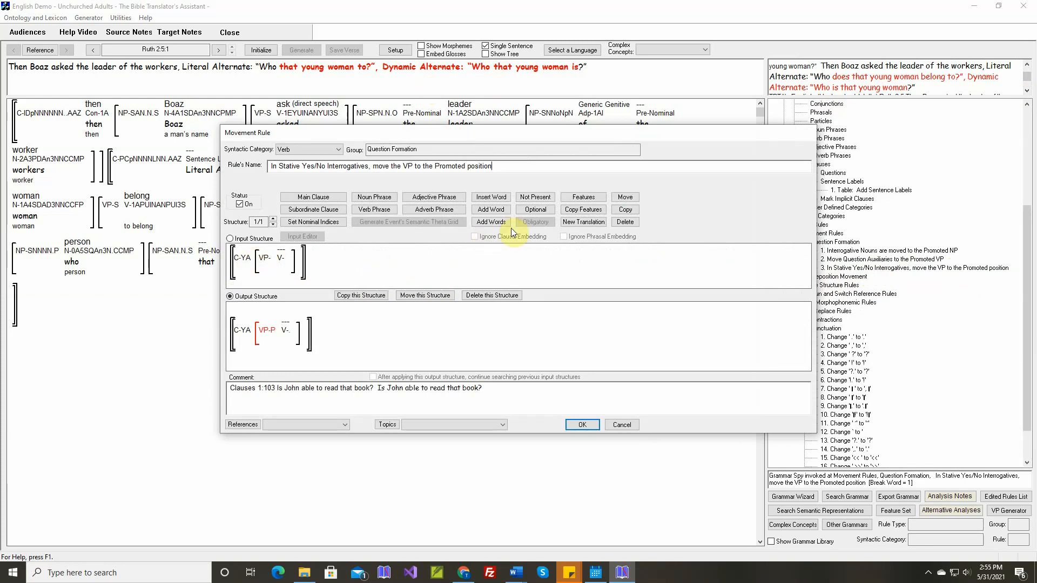
click(583, 197)
click(249, 263)
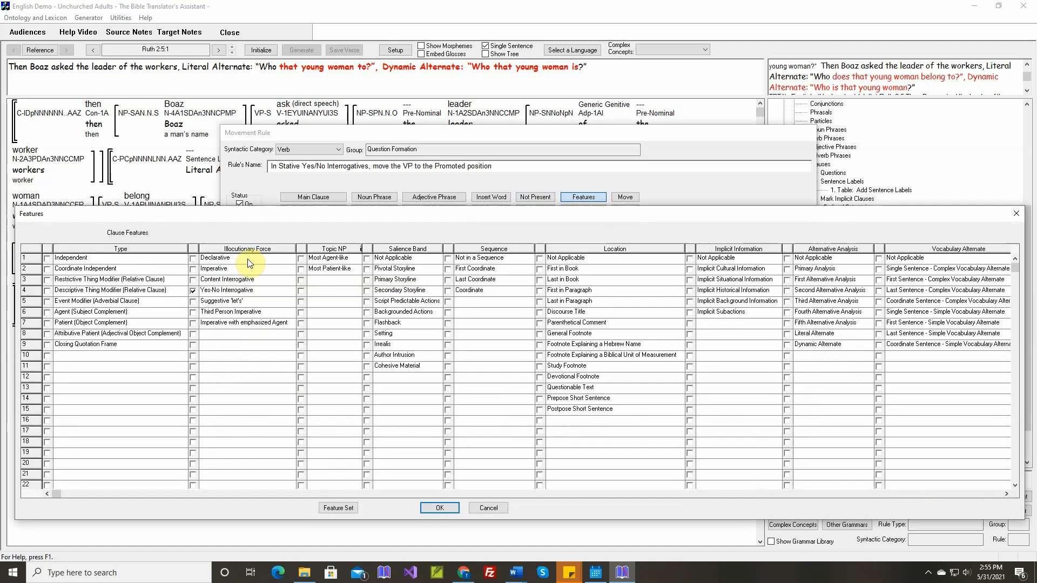
click(193, 280)
click(428, 508)
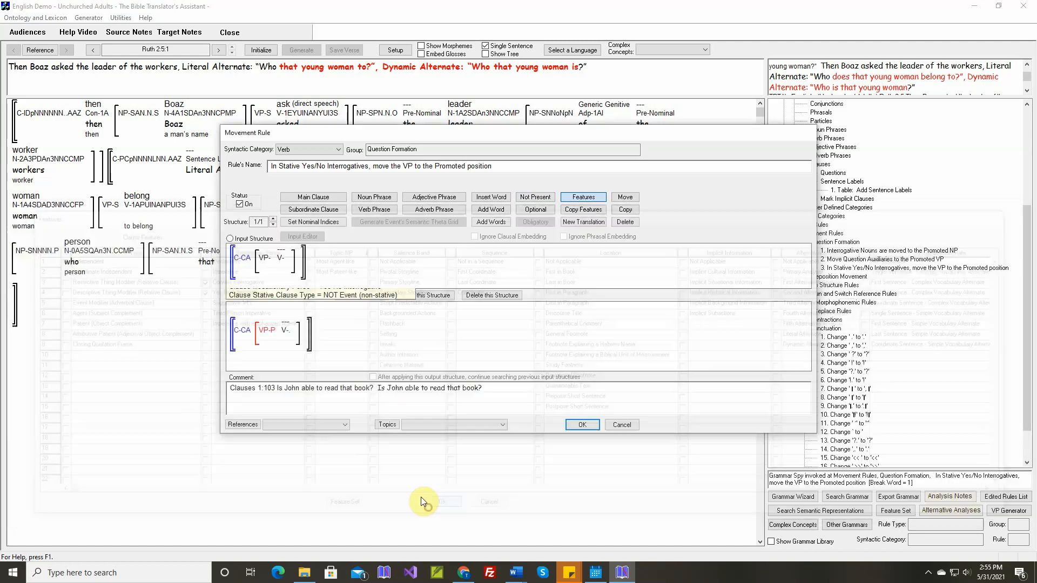
Insert the Ruth 2:5:1 reference in the rule's comment, trim its sentences to "Who is that young woman?" and save the rule.
right_click(532, 387)
click(562, 406)
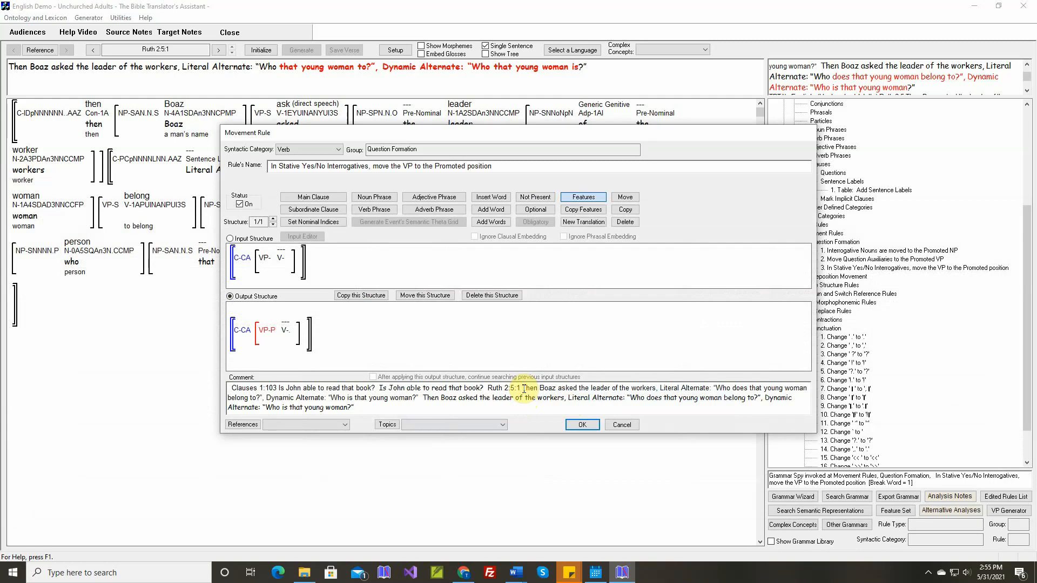
drag(522, 388, 339, 398)
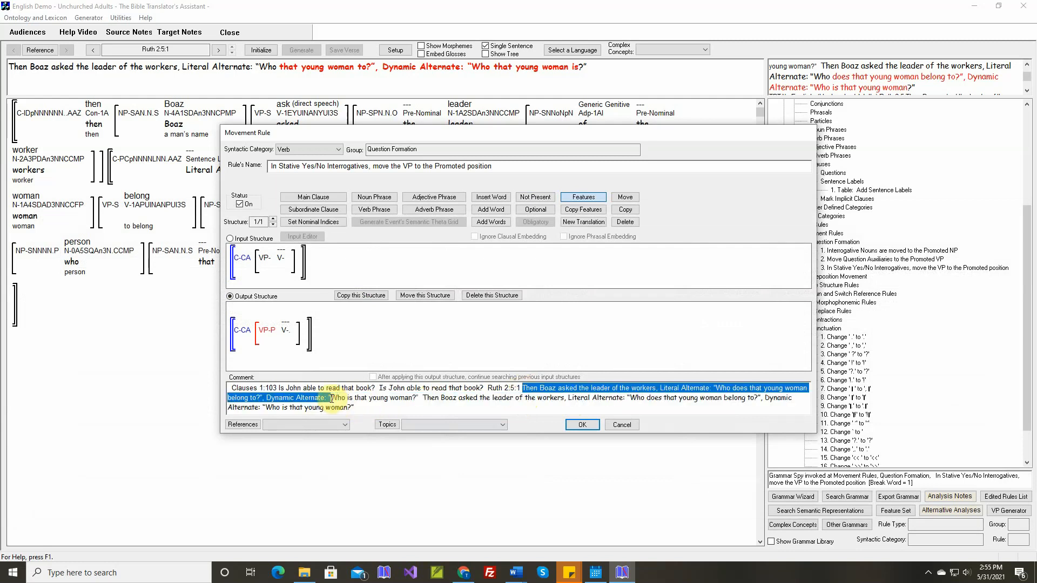
key(Delete)
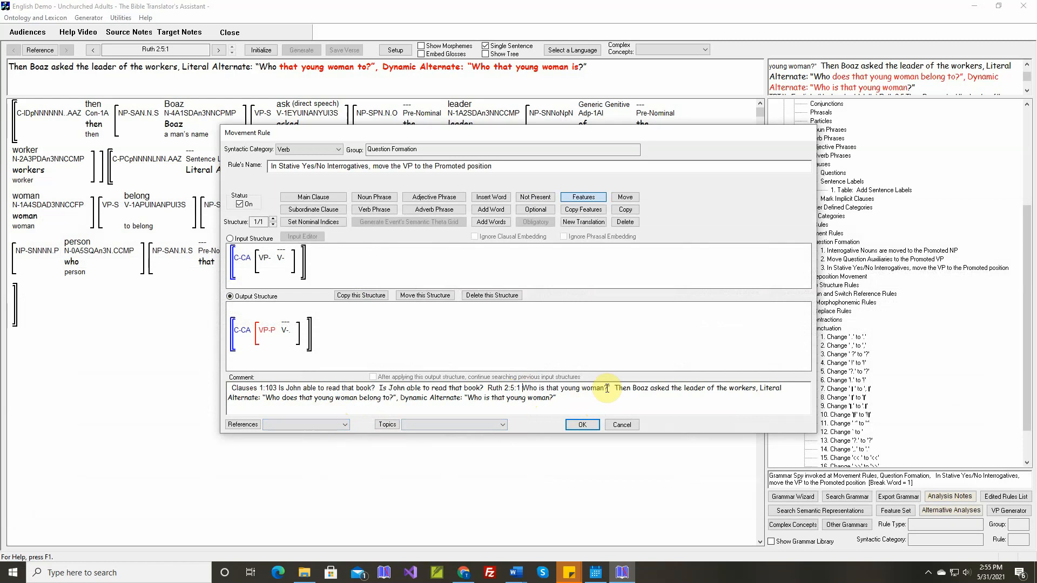
drag(607, 388, 466, 404)
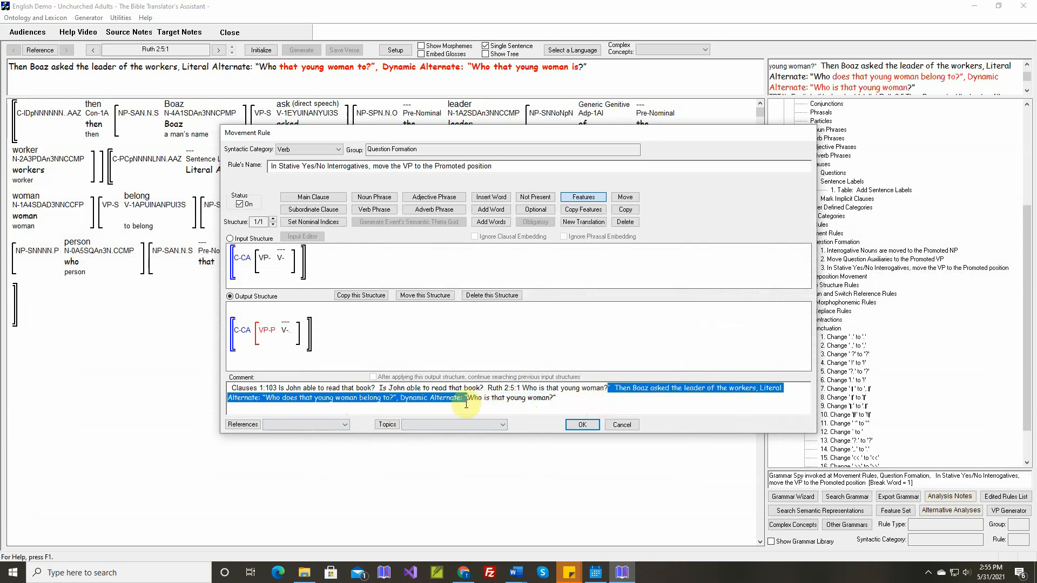
key(Delete)
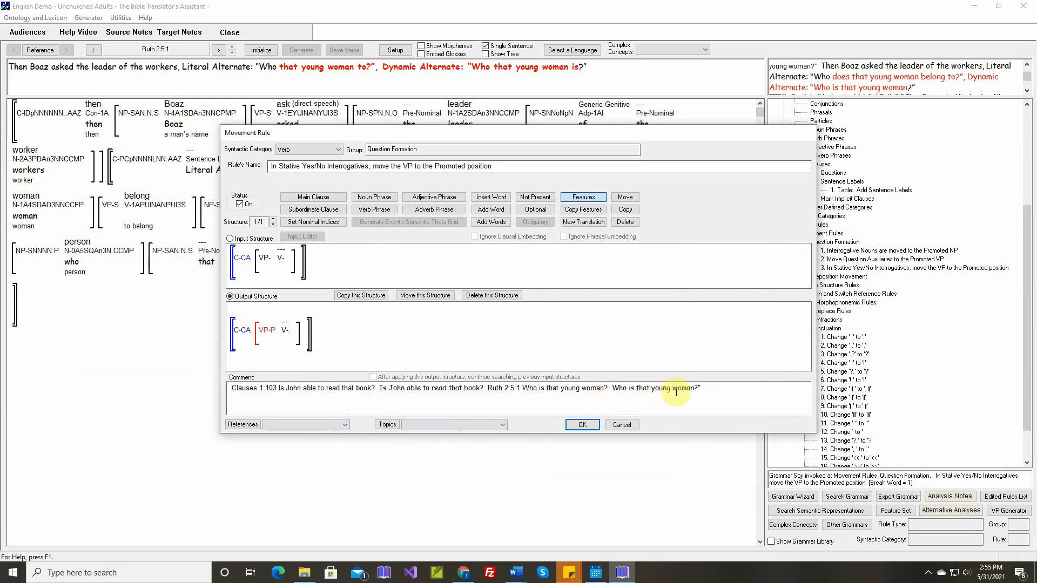
click(583, 424)
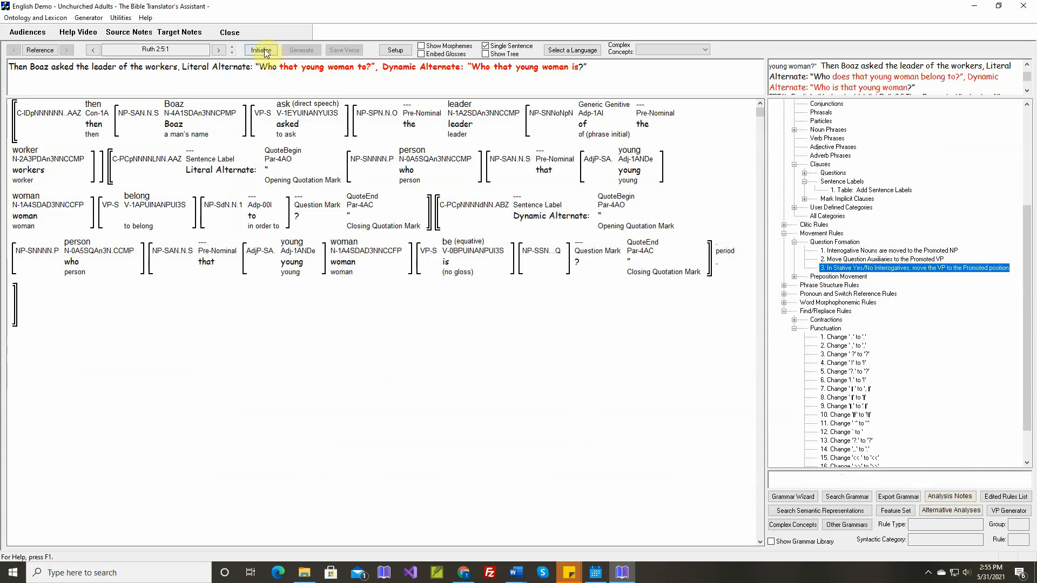
Reinitialize and regenerate Ruth 2:5:1 to apply the updated VP movement rule.
click(265, 52)
click(295, 52)
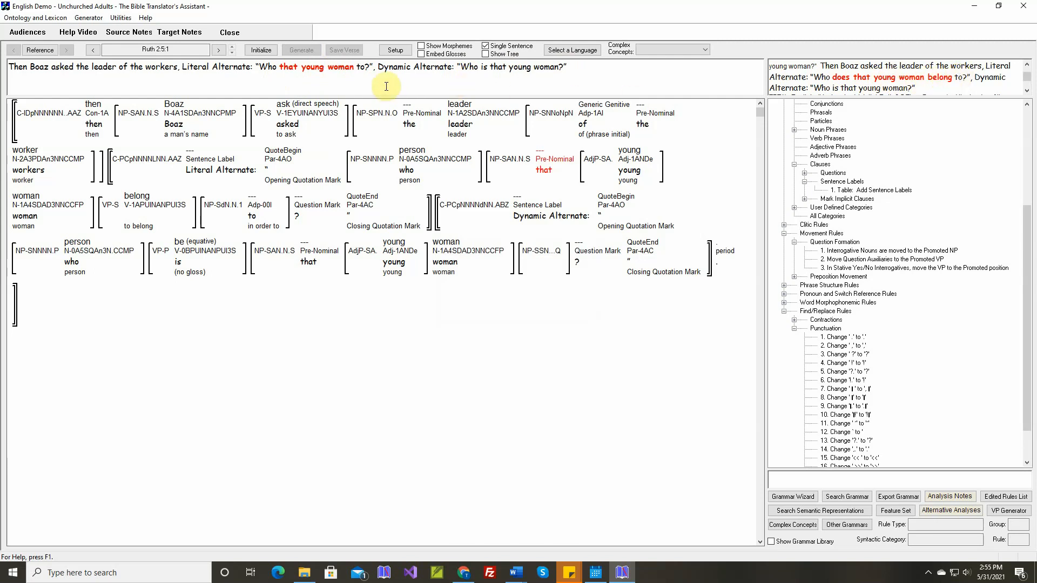
Open the 'Build all VPs' spellout rule applied to 'belong' and show the content interrogative rows of layer 5, Illocutionary Forces.
mouse_move(140, 217)
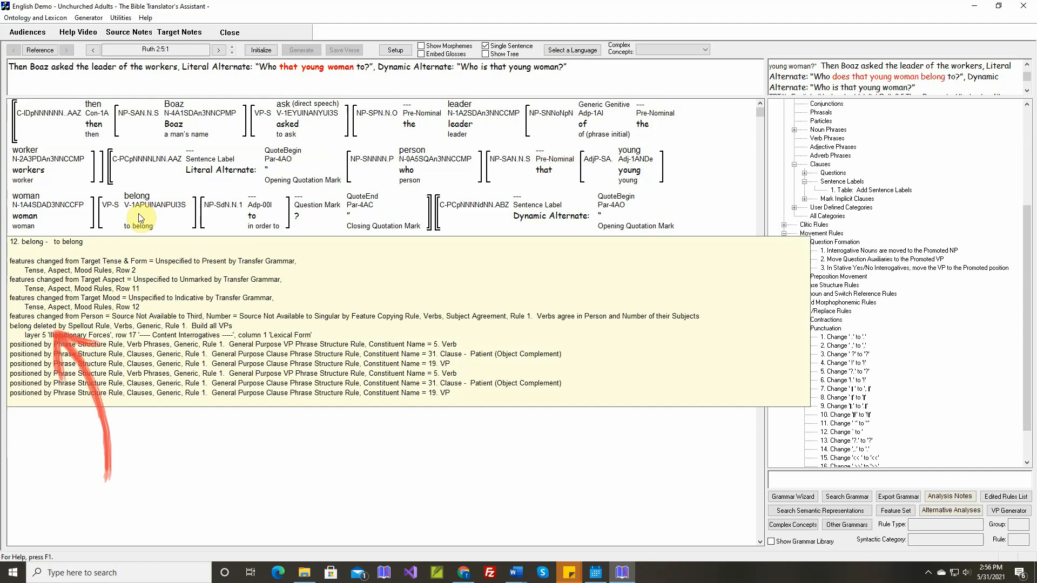
right_click(139, 215)
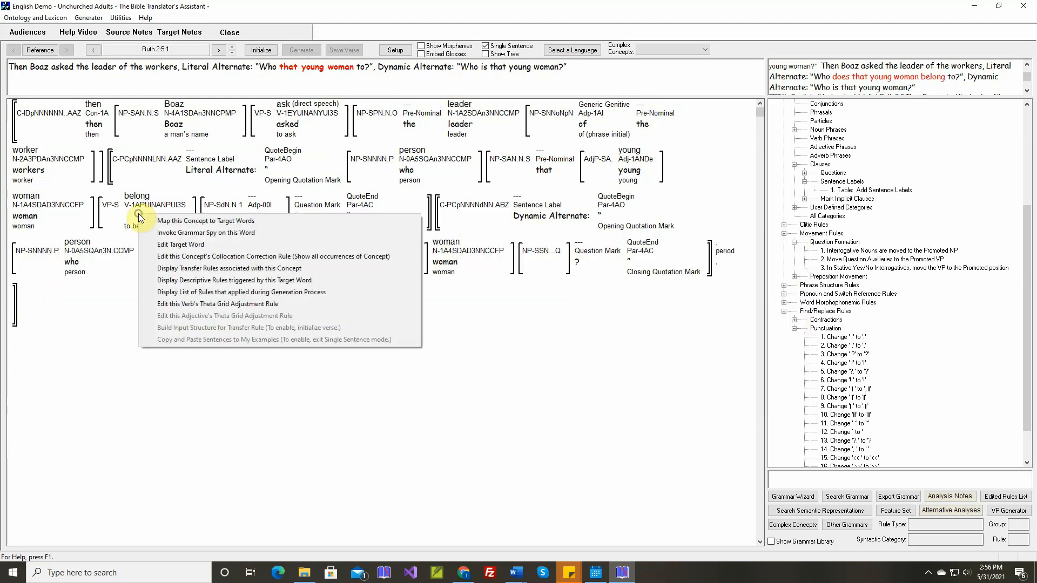
click(177, 293)
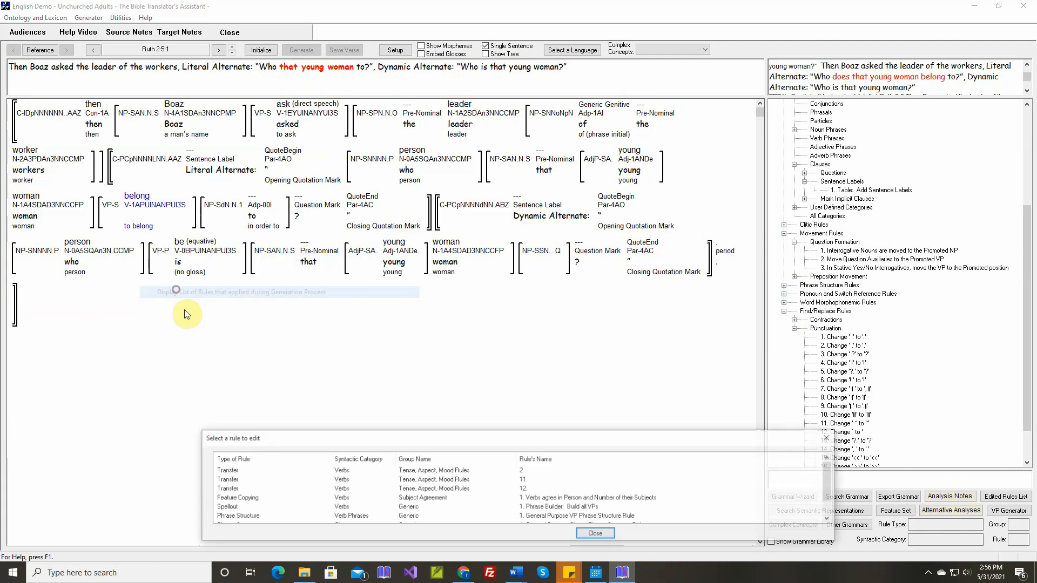
double_click(230, 512)
click(286, 330)
click(285, 329)
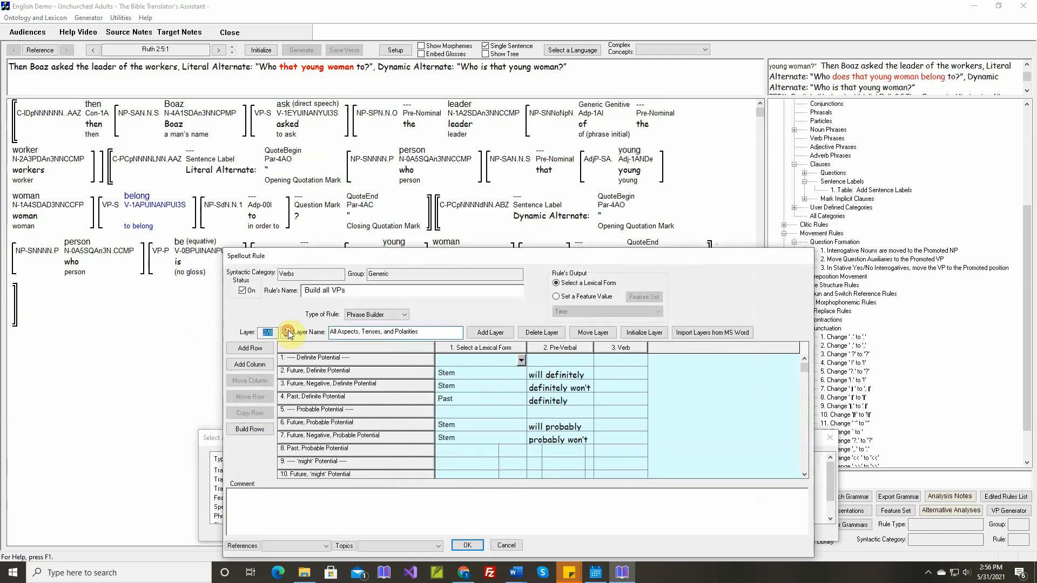
click(286, 330)
click(285, 329)
scroll(400, 395, down, 5)
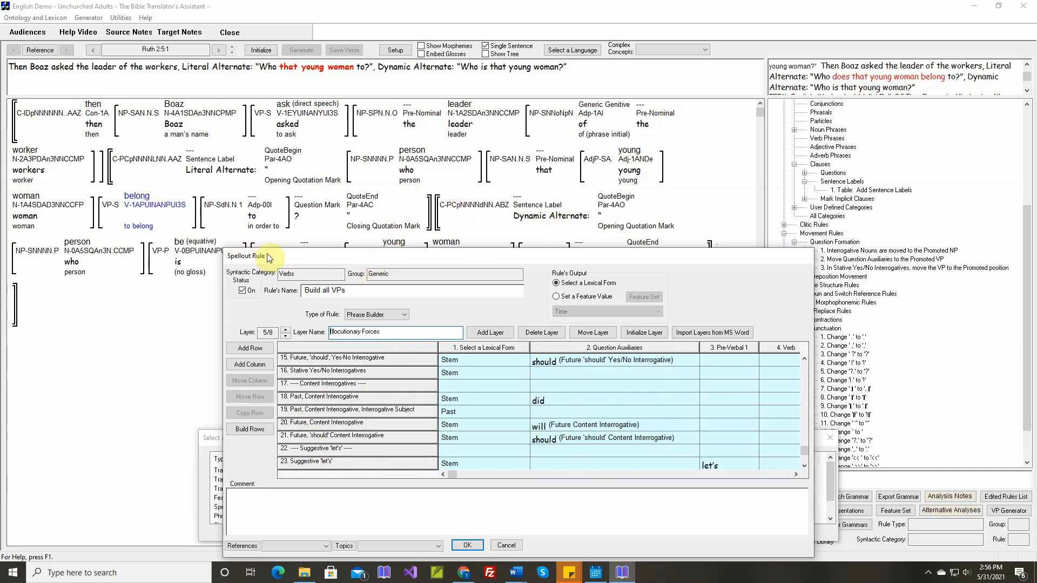
drag(292, 259, 376, 268)
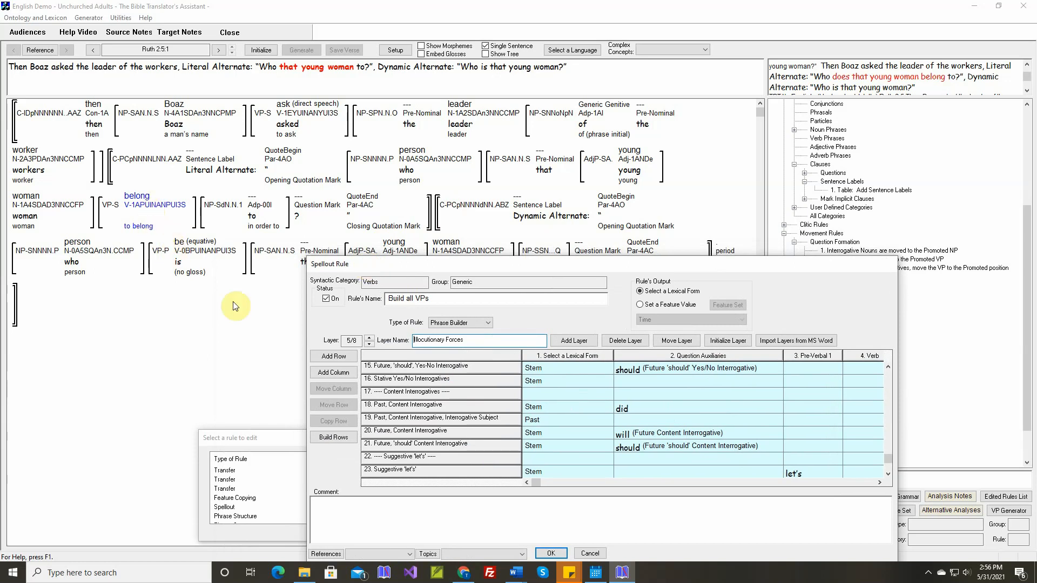
Copy the row for the future 'should' content interrogative within the Illocutionary Forces layer.
click(419, 446)
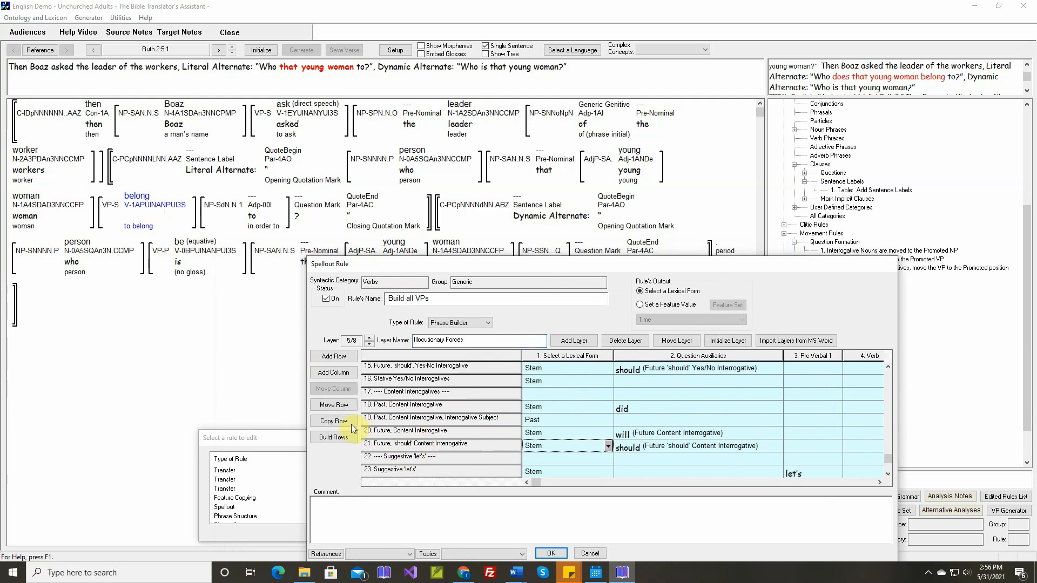
click(351, 423)
click(621, 440)
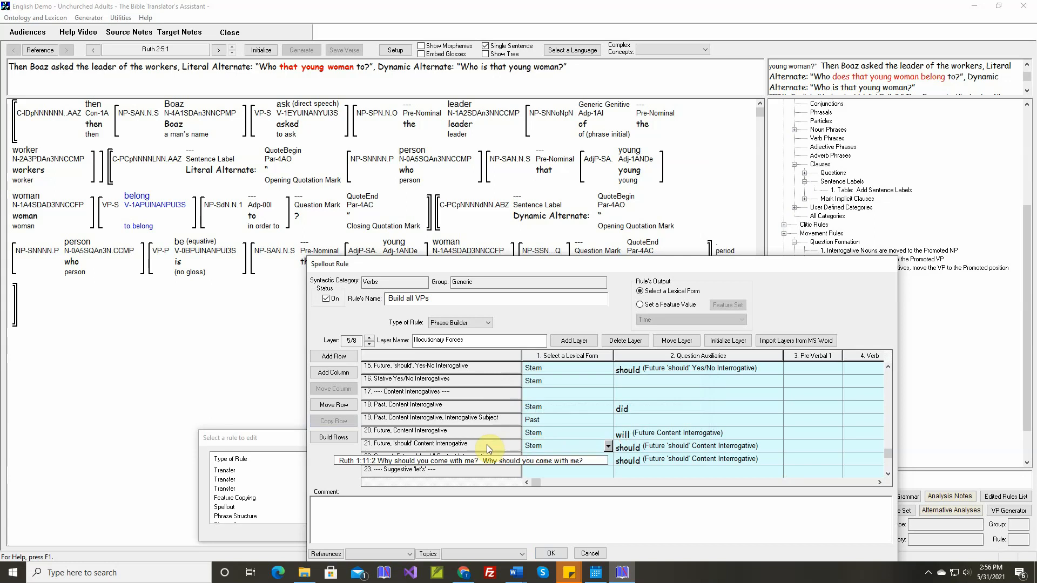
Rename the copied row as "Third Singular Present Tense Content Interrogative".
double_click(480, 456)
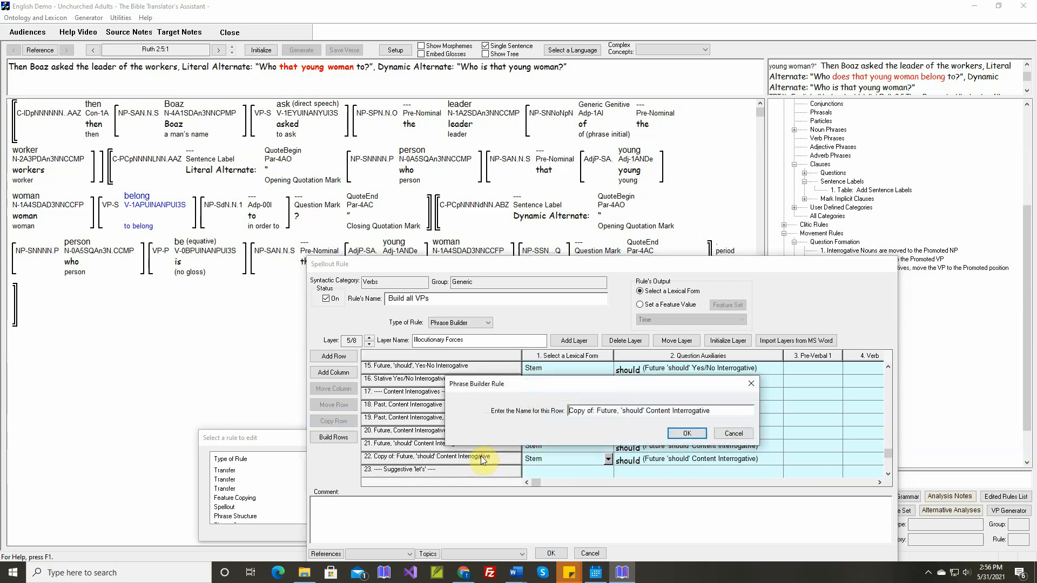
key(Delete)
key(Delete)
key(Delete)
key(Delete)
key(Delete)
key(Delete)
key(Delete)
key(Delete)
key(Delete)
key(Delete)
key(Delete)
key(Delete)
key(Delete)
key(Delete)
key(Delete)
key(Delete)
key(Delete)
key(Delete)
key(Delete)
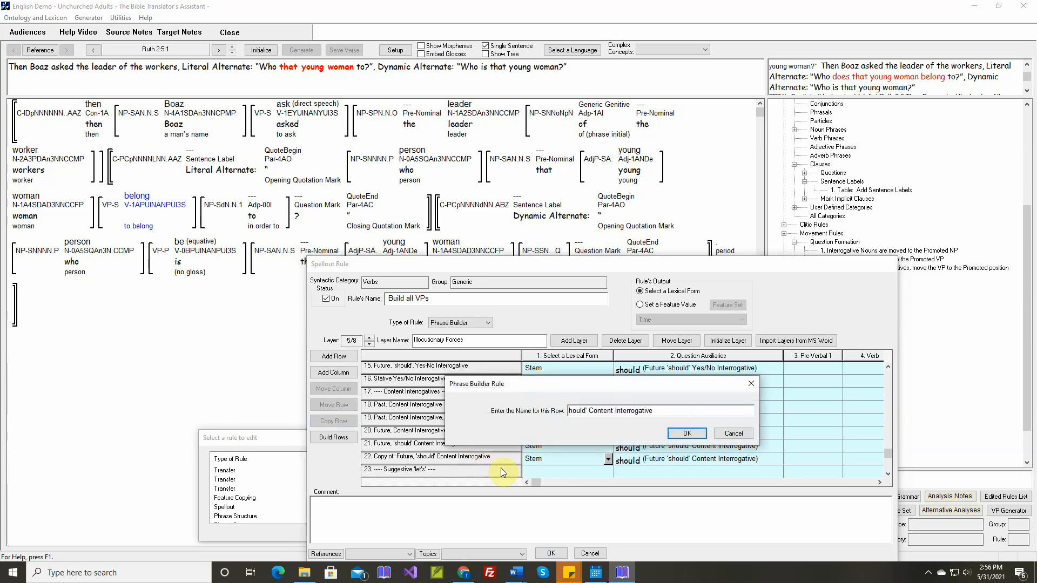
key(Delete)
key(Delete)
key(Delete)
key(Delete)
key(Delete)
key(Delete)
key(Delete)
text(Third Singular Present T)
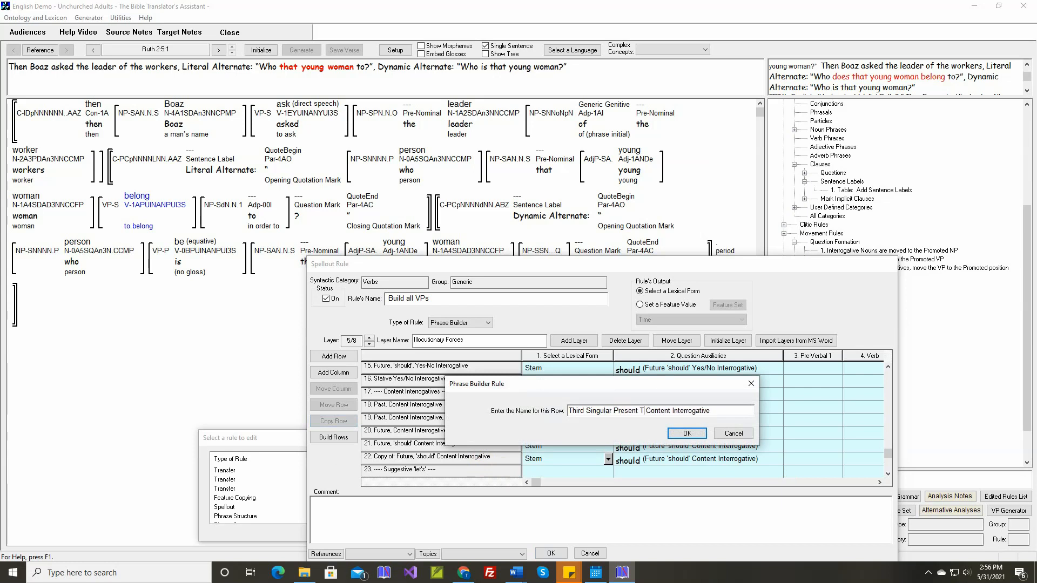
text(ense)
click(679, 433)
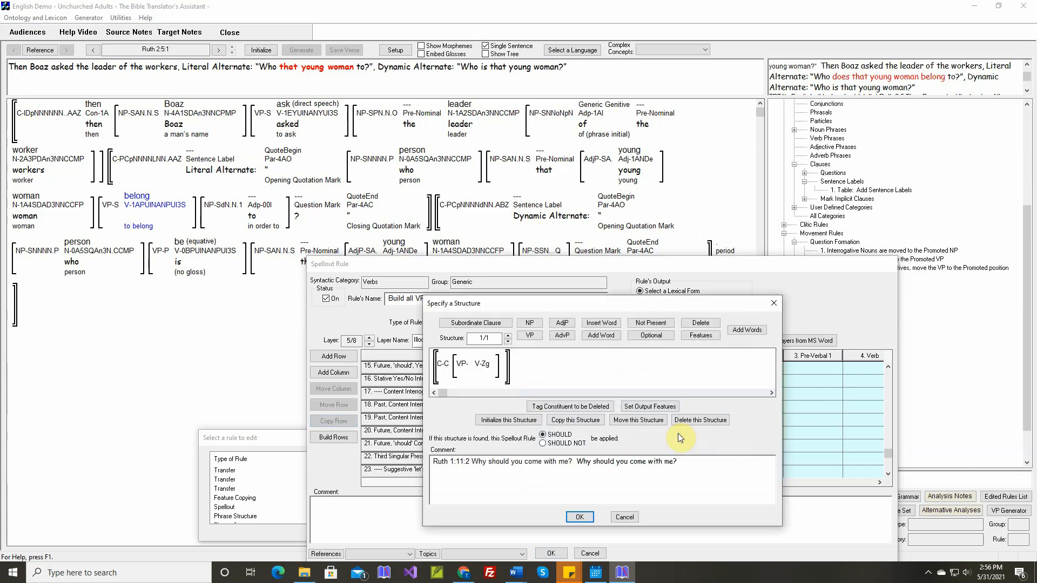
Set the row's verb features to Present tense with a Third person Singular subject, removing Future and the 'should' Obligation mood.
click(700, 335)
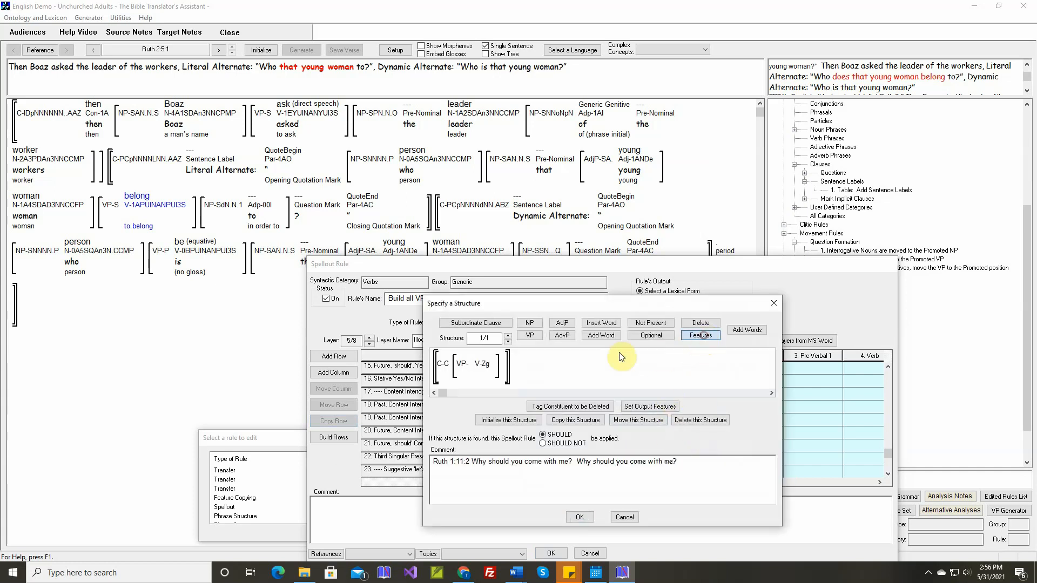
click(486, 365)
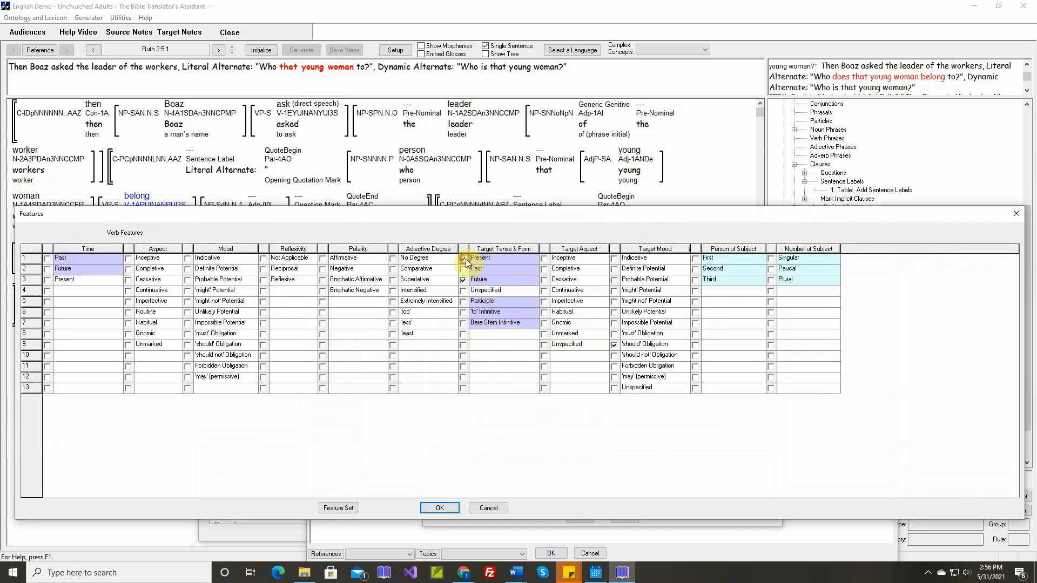
click(614, 345)
click(695, 280)
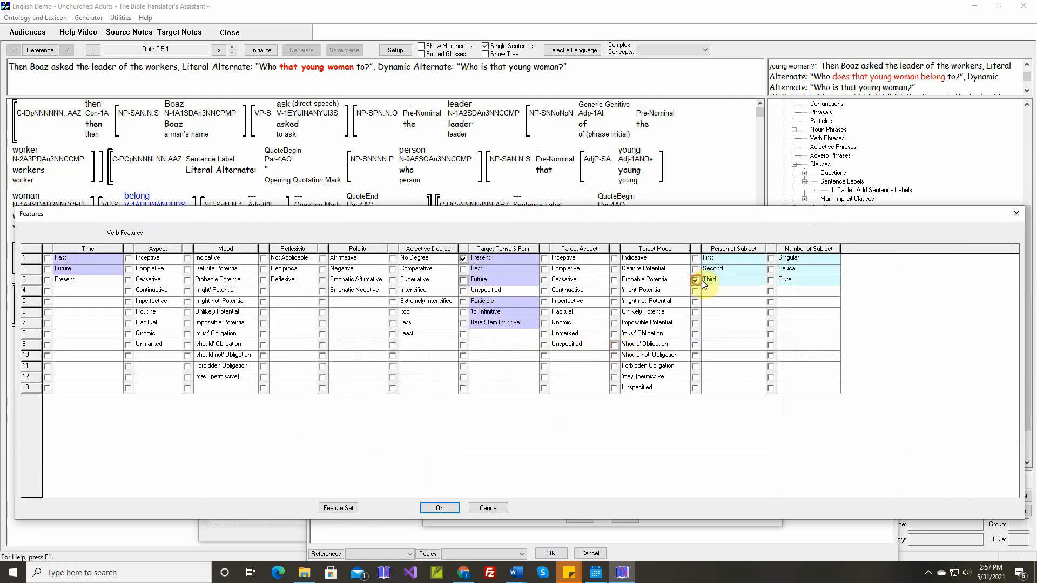
click(770, 258)
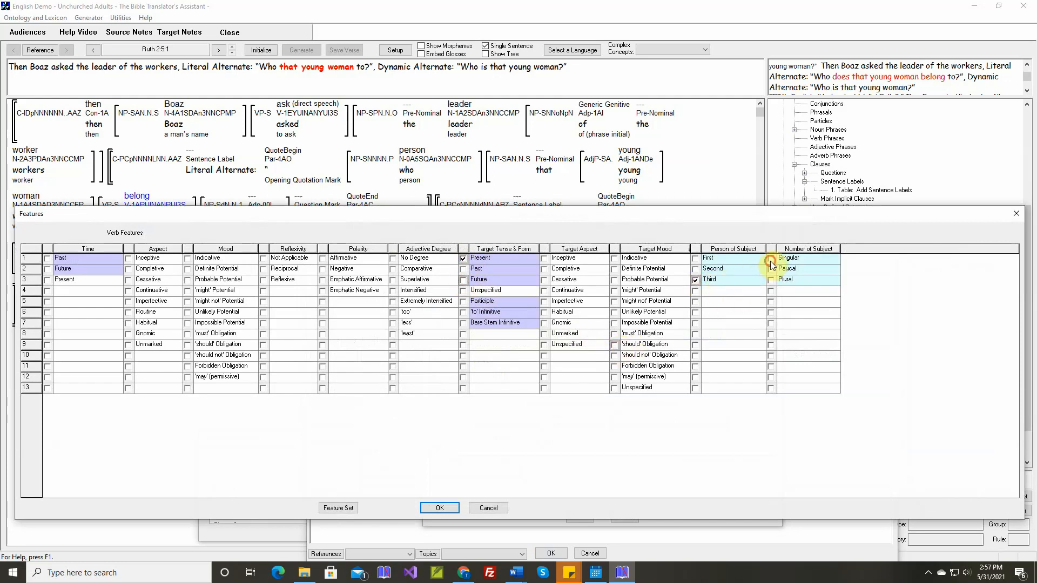
click(452, 508)
Replace the structure's comment with the Ruth 2:5:1 reference and its source and target question "Who does that young woman belong to?", trimming the surrounding text.
drag(436, 465, 735, 460)
key(Delete)
right_click(684, 461)
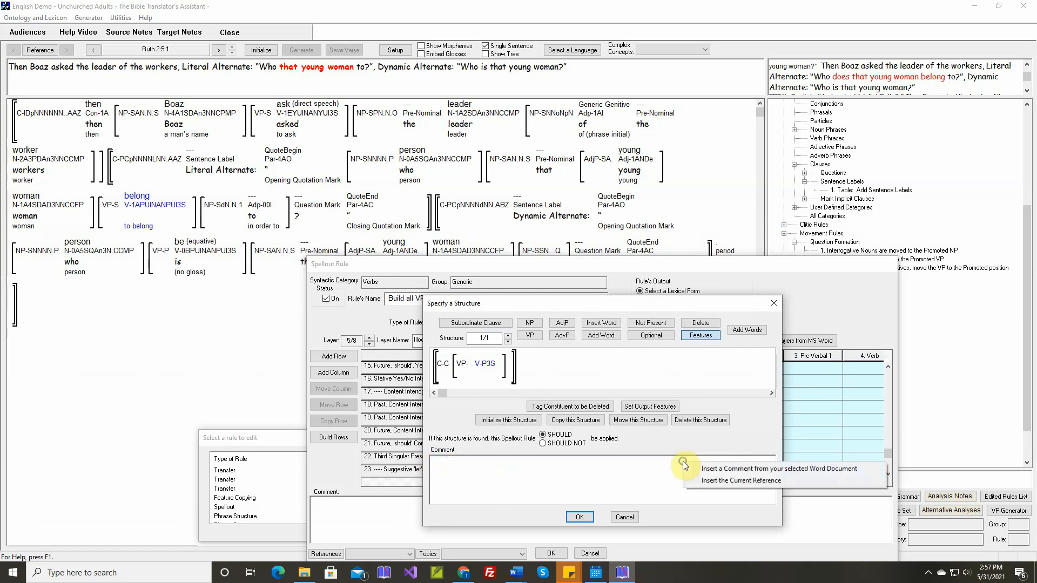
click(701, 472)
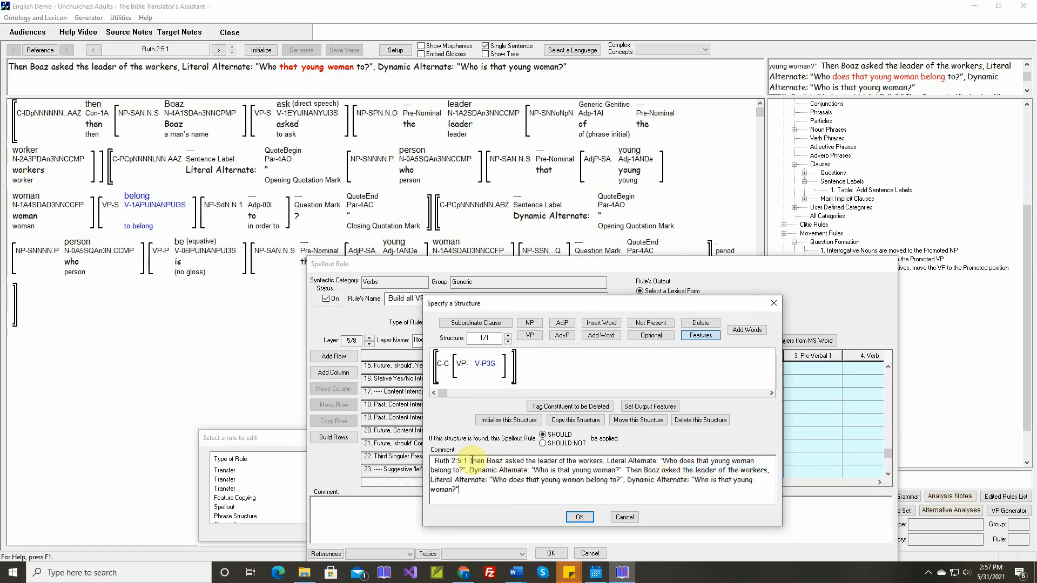
drag(469, 460, 660, 461)
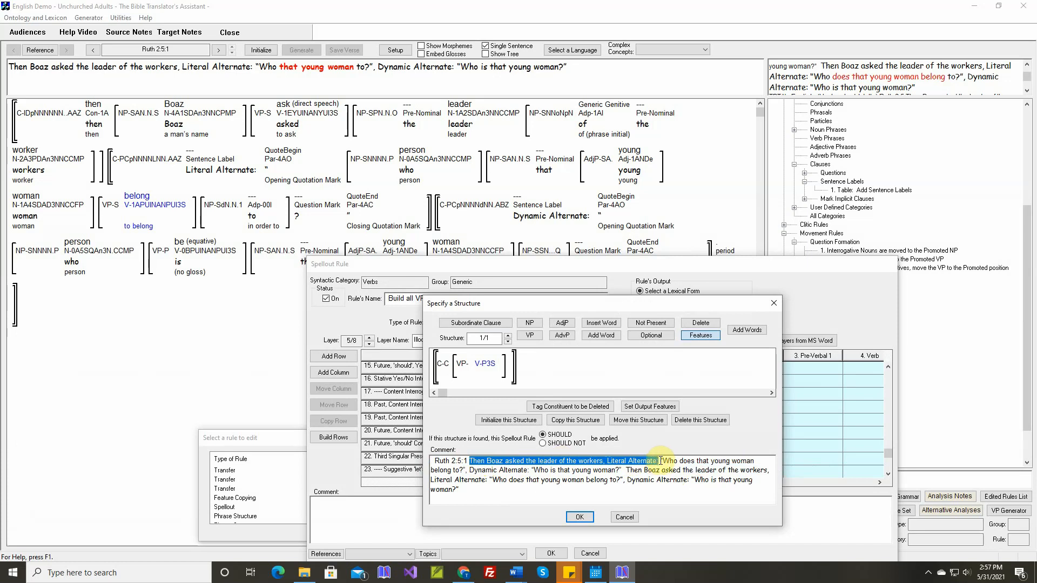
key(Delete)
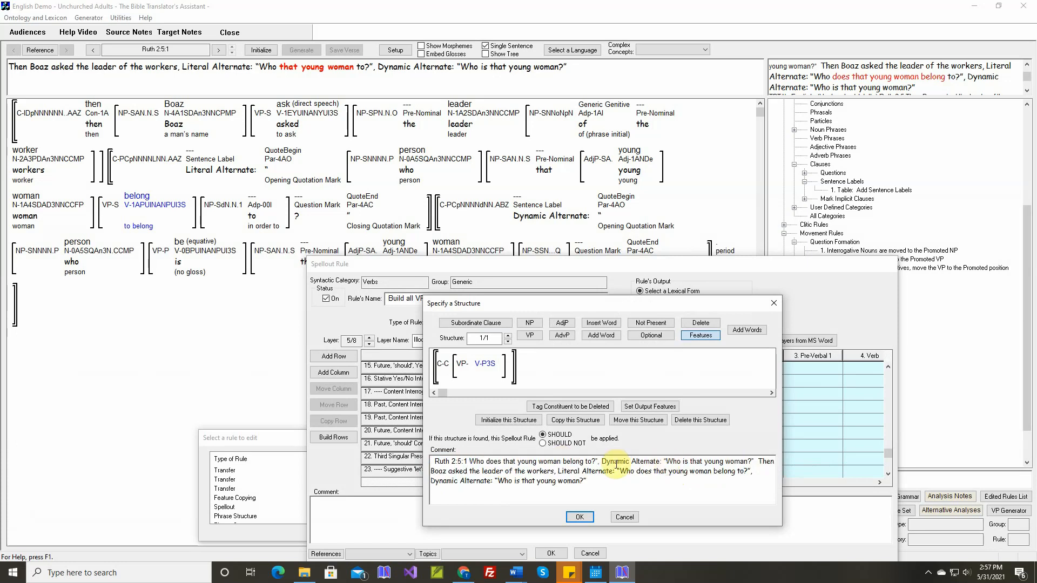
drag(594, 461, 621, 473)
key(Delete)
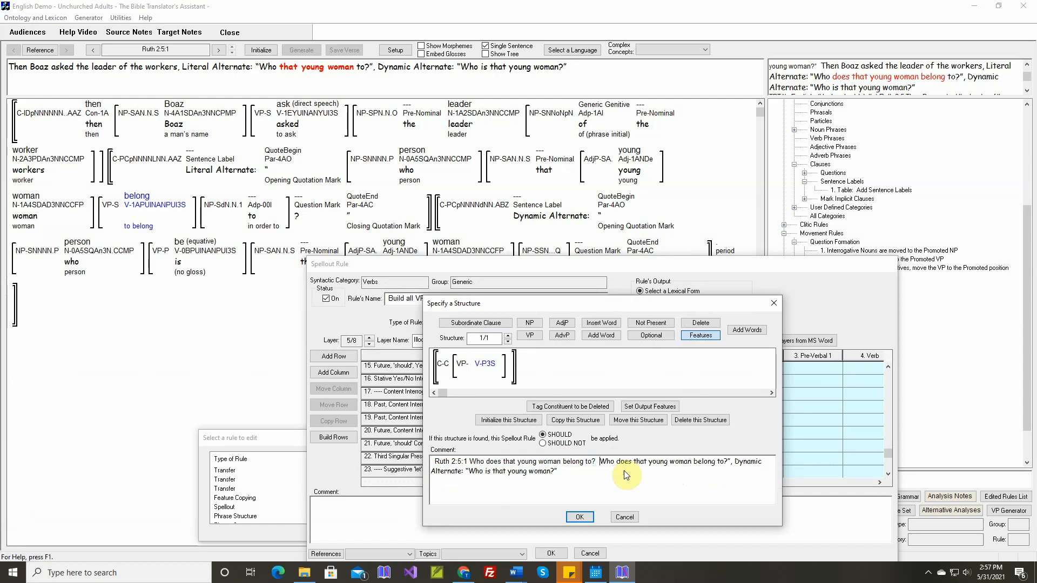
drag(727, 463, 731, 477)
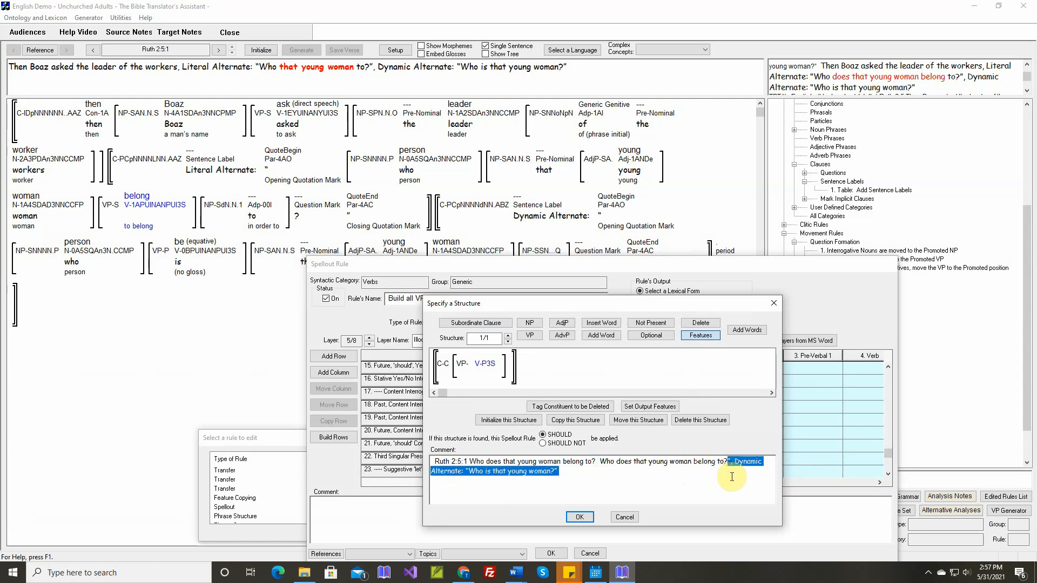
key(Delete)
click(579, 517)
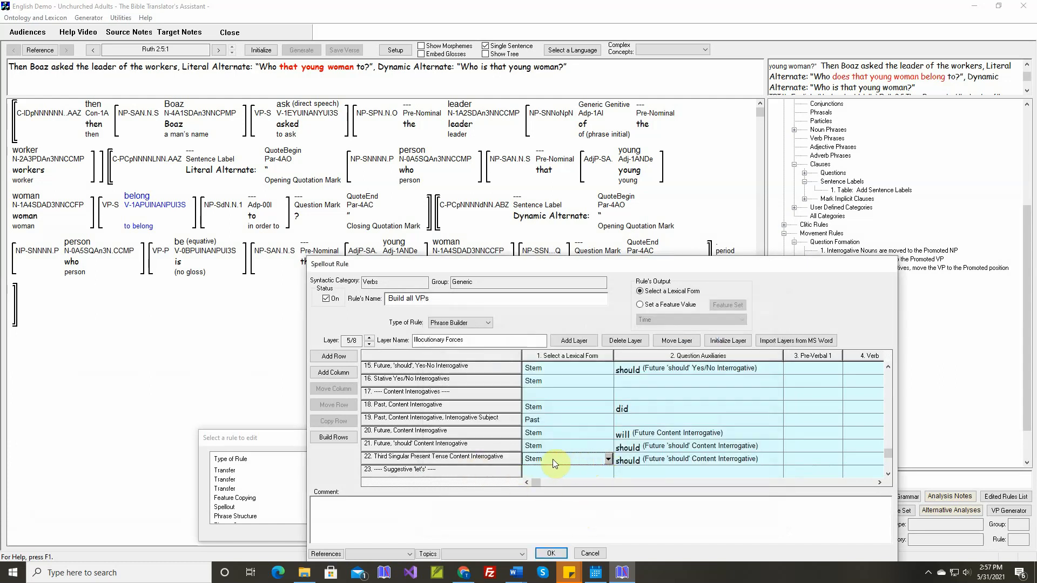
Set the row's question auxiliary to "does" with the gloss "Third Singular Present Content Interrogative", and save the spellout rule.
double_click(643, 463)
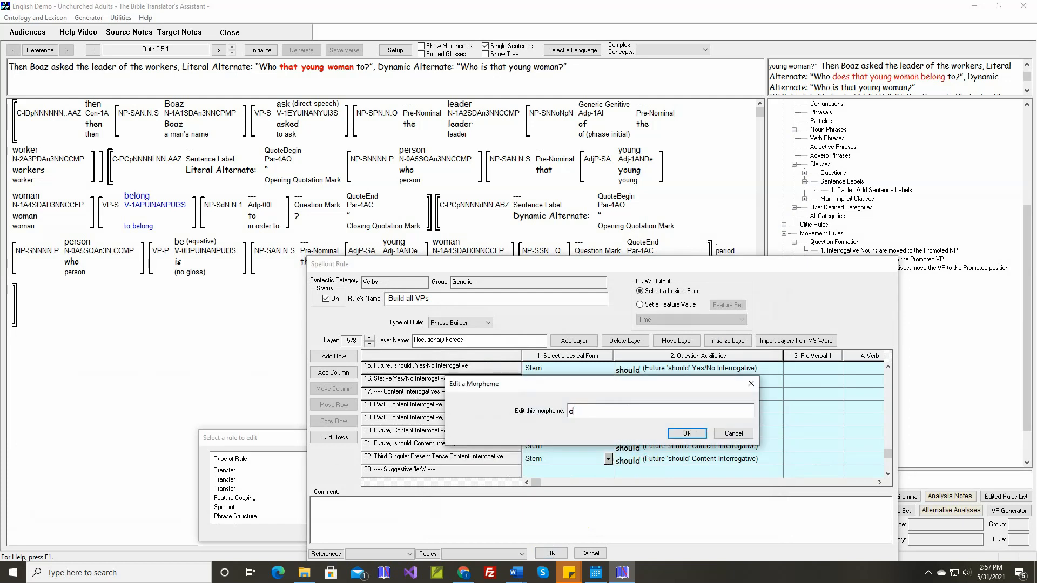
text(does)
key(Return)
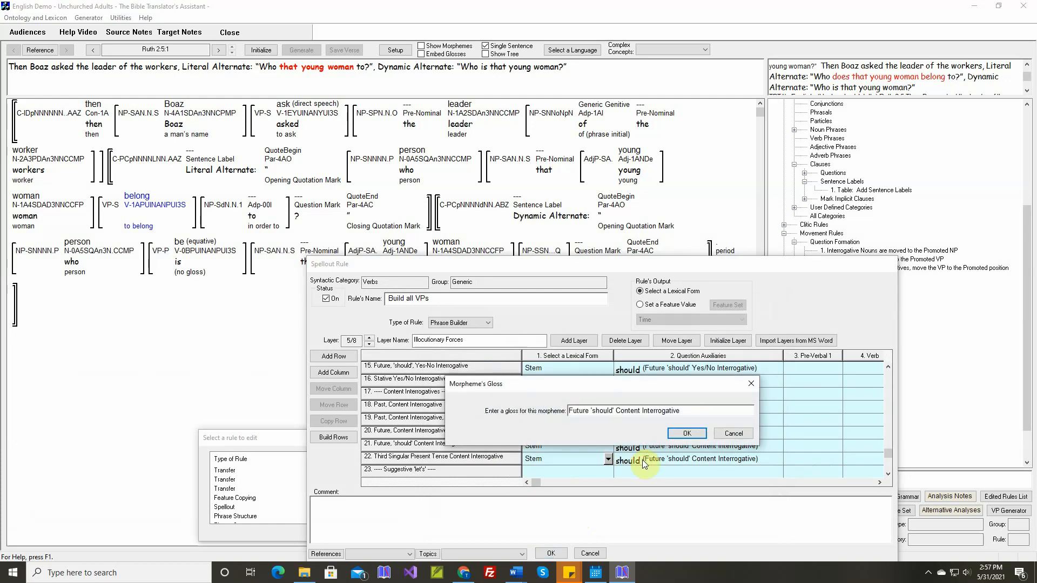
key(Home)
key(Delete)
key(Delete)
key(Delete)
key(Delete)
key(Delete)
key(Delete)
key(Delete)
key(Delete)
key(Delete)
key(Delete)
key(Delete)
key(Delete)
key(Delete)
key(Delete)
key(Delete)
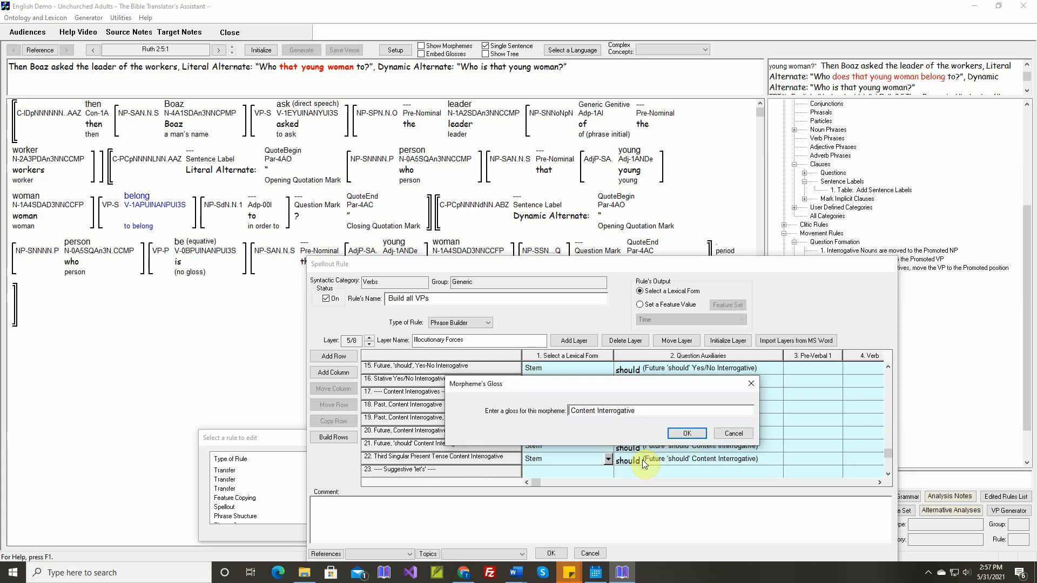
text(Third)
text( Singular)
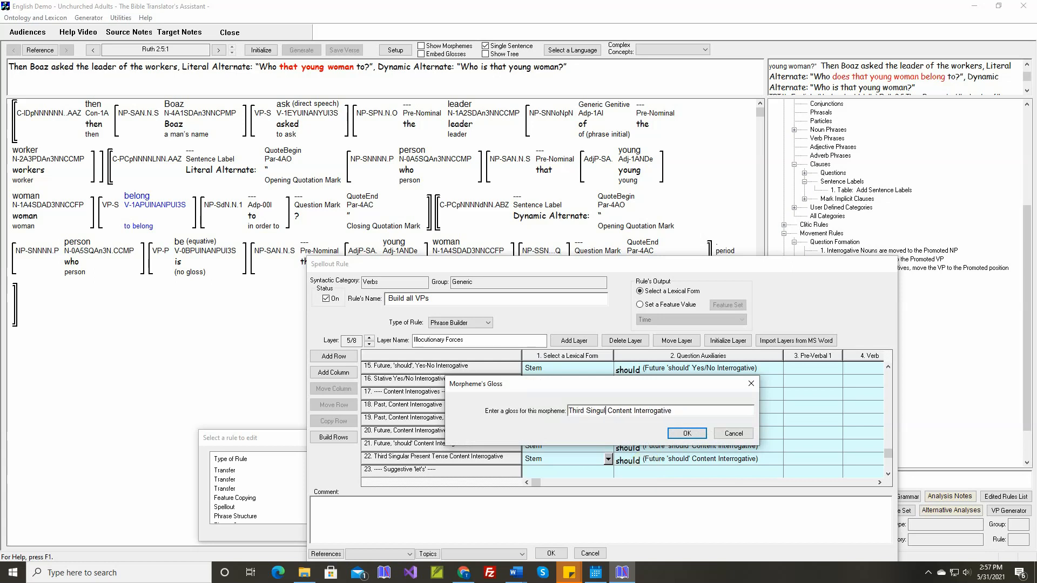
text( Present)
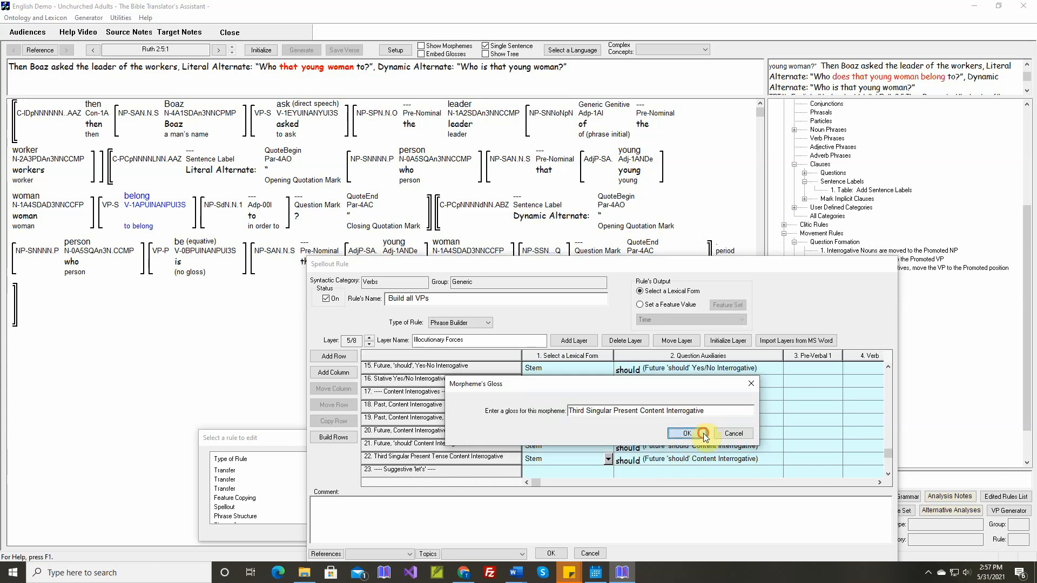
click(687, 433)
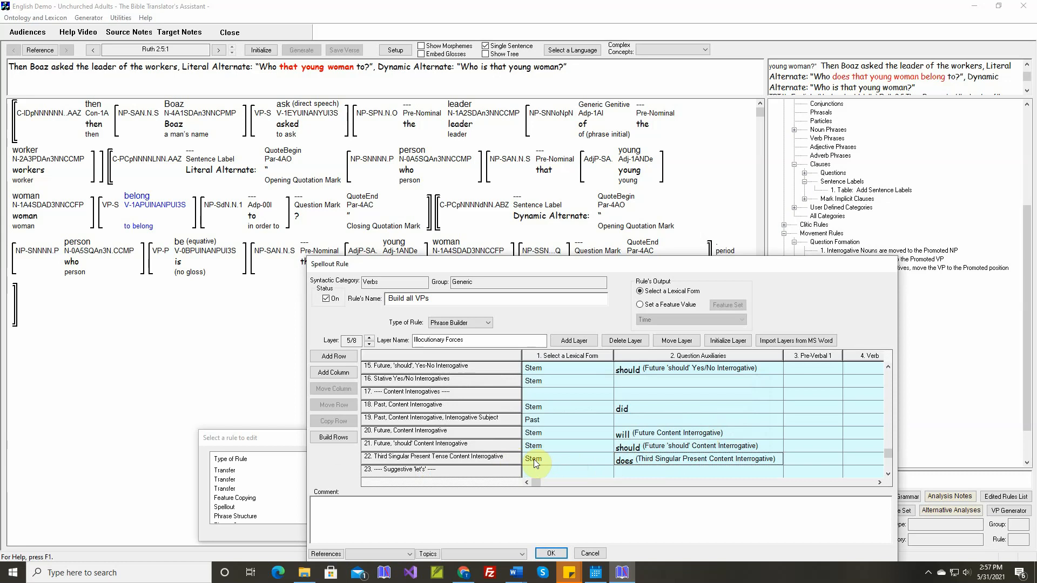
click(550, 552)
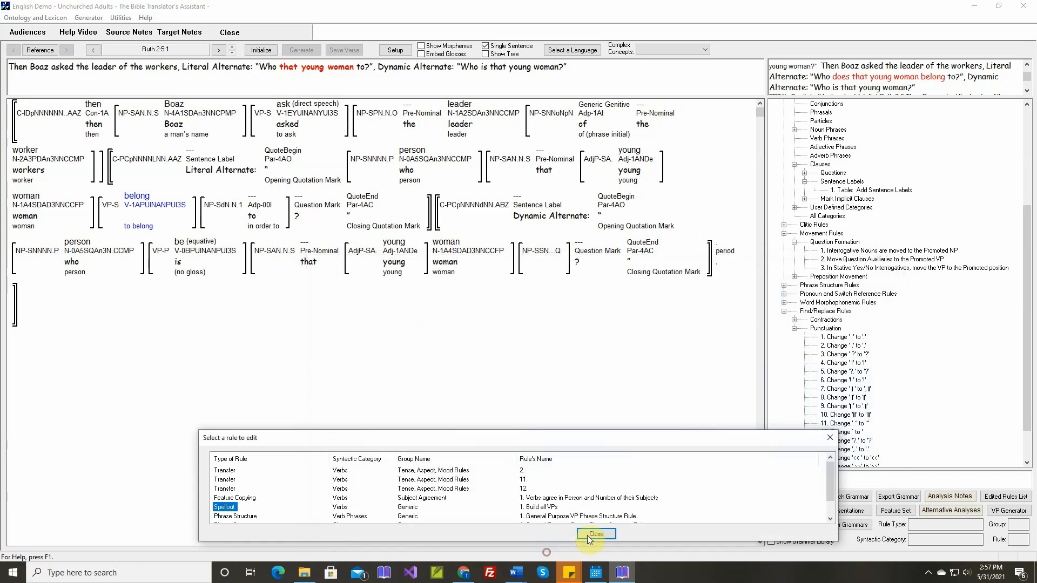
click(594, 535)
Reinitialize and regenerate Ruth 2:5:1, and check the use of "does" in the literal and dynamic alternates.
click(265, 50)
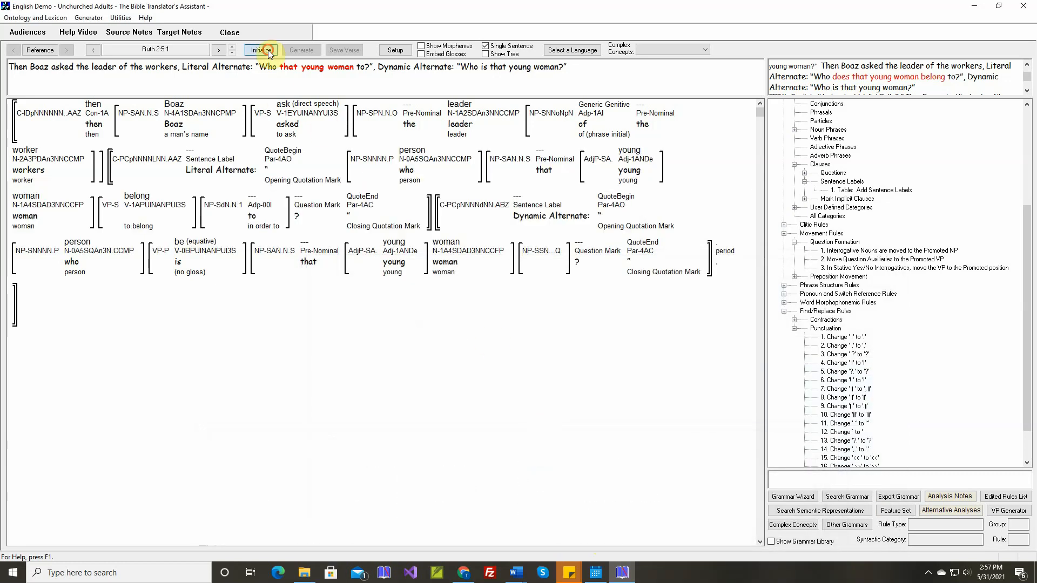
click(301, 50)
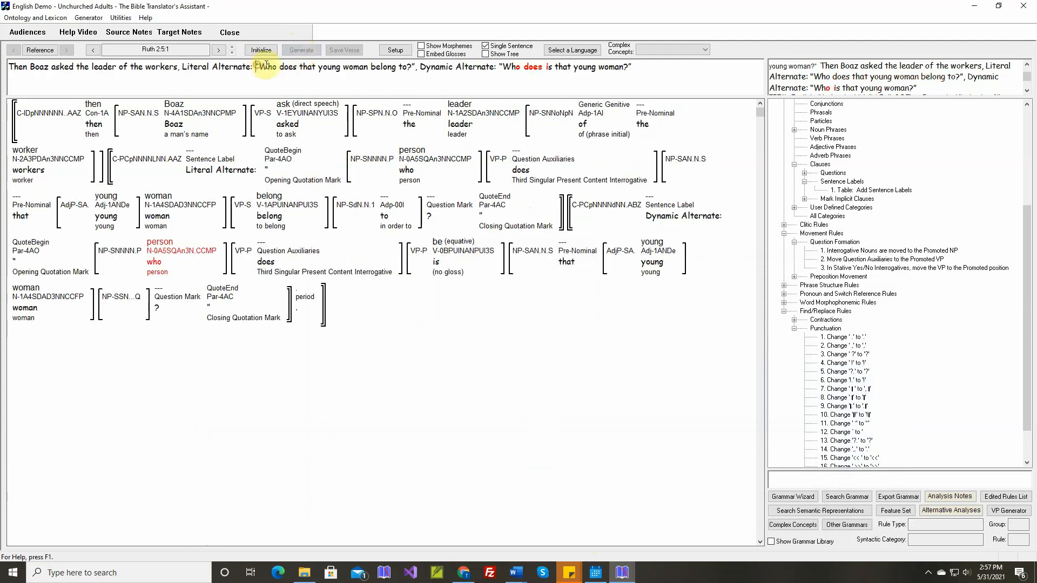
drag(266, 65, 411, 68)
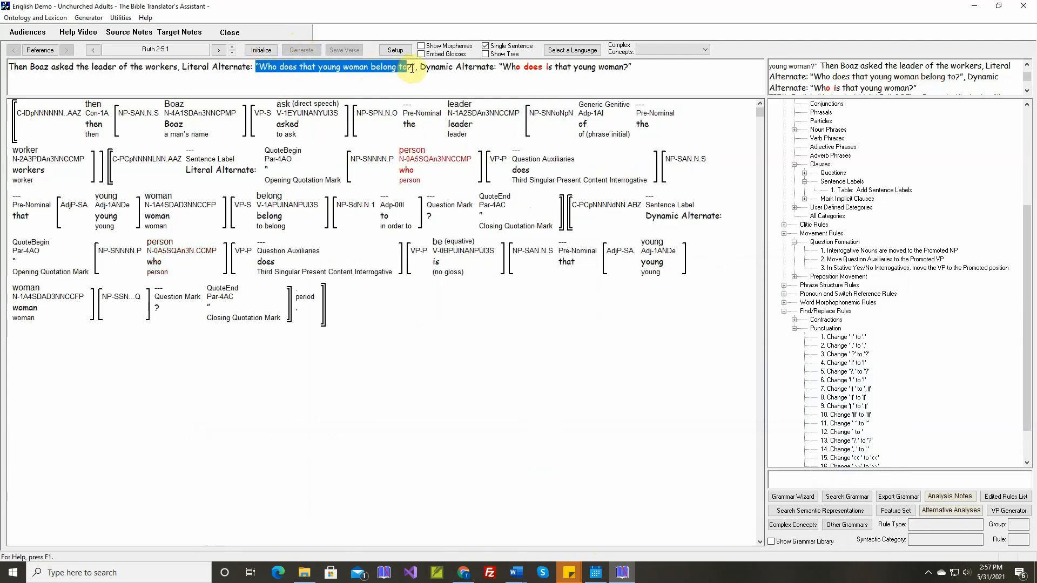
double_click(533, 69)
Open the 'Build all VPs' rule from "does" in the dynamic alternate and show the content interrogative rows of layer 5, Illocutionary Forces.
mouse_move(272, 266)
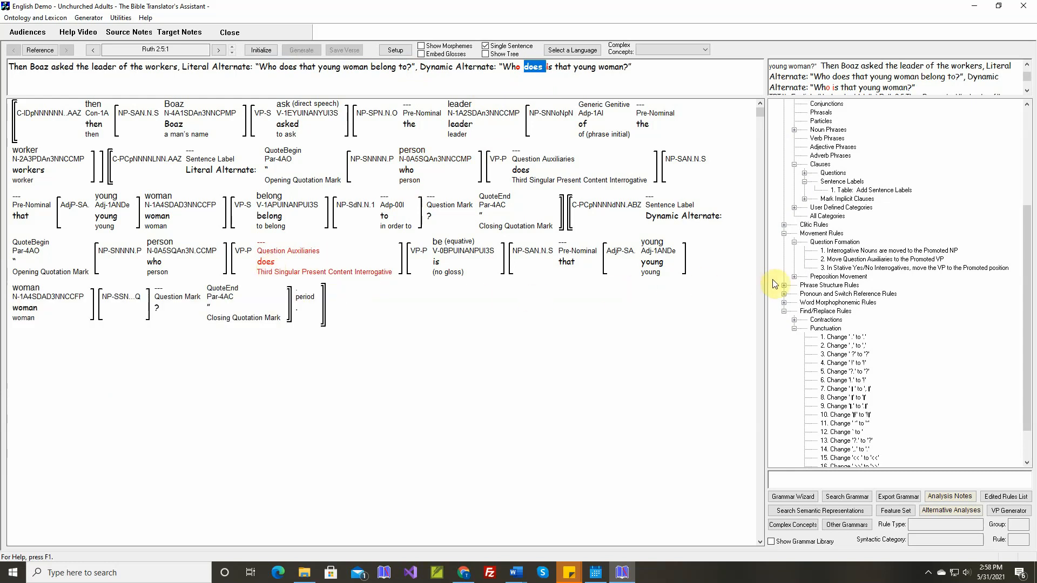
right_click(271, 260)
click(309, 338)
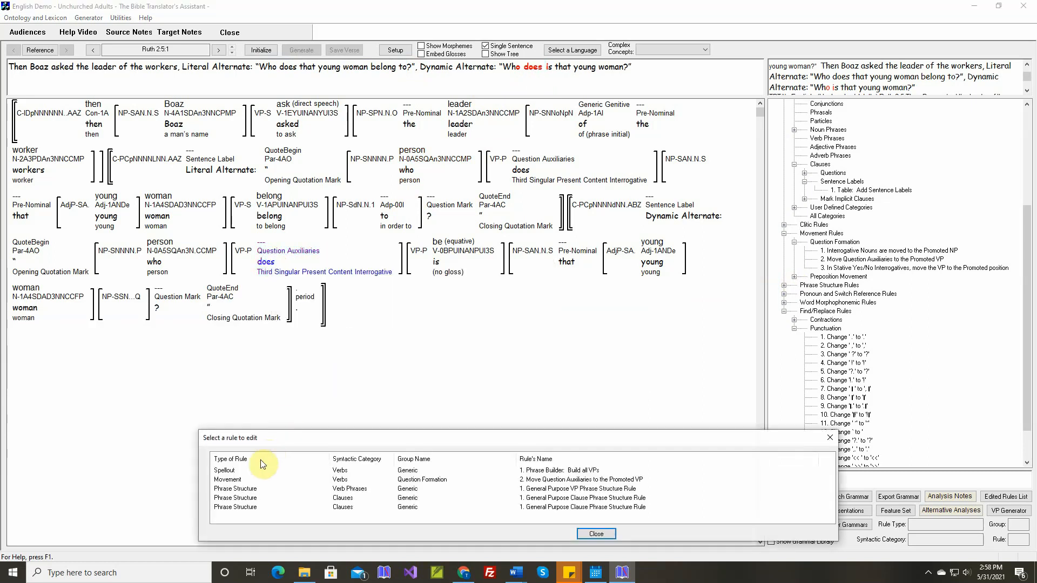
double_click(226, 471)
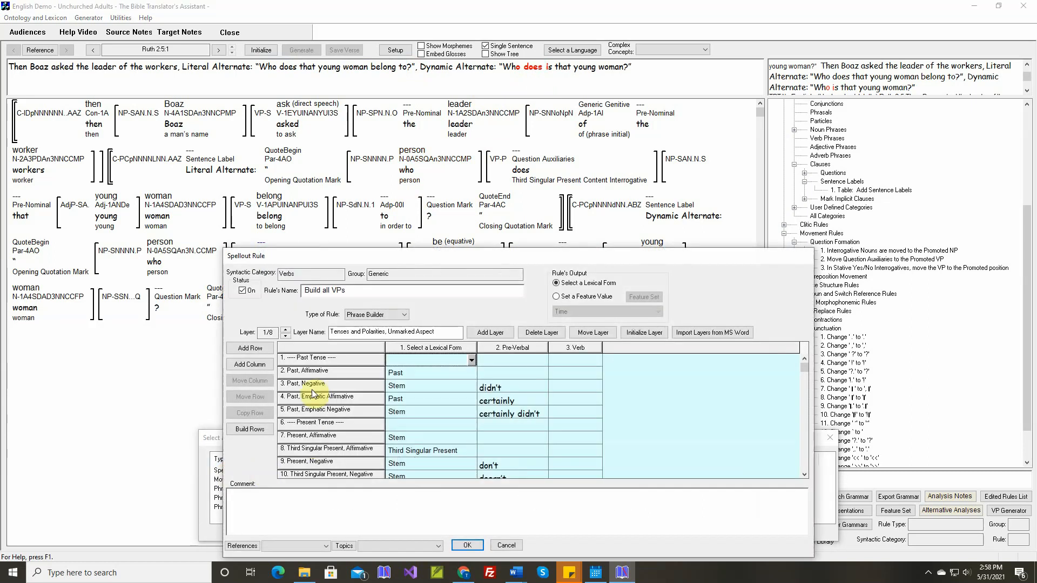
click(285, 330)
click(285, 329)
click(285, 329)
click(285, 329)
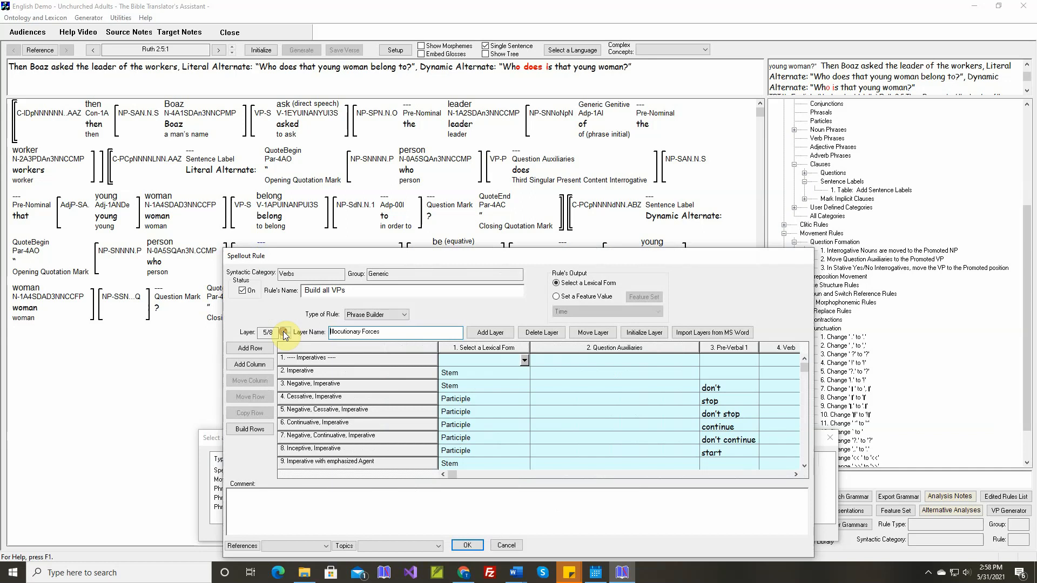
scroll(360, 399, down, 5)
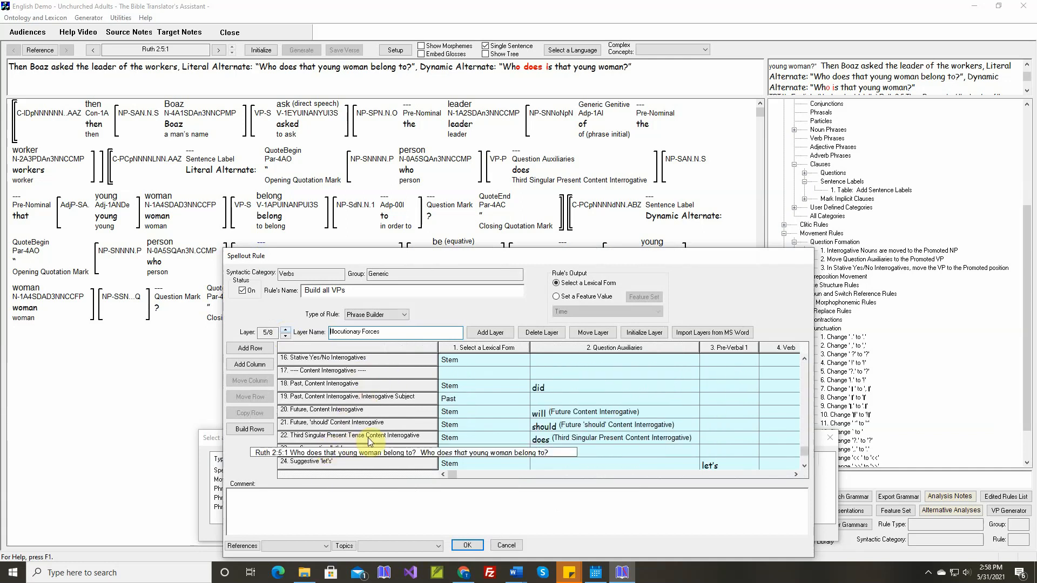
Rename the third singular present row as "Third Singular Present, Non-Stative Content Interrogative".
double_click(371, 442)
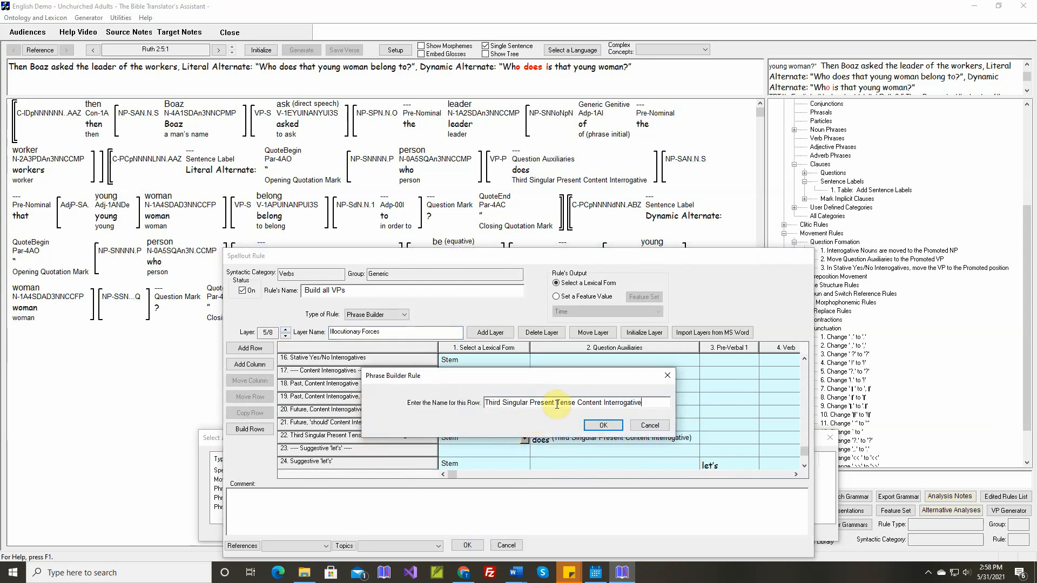
click(555, 403)
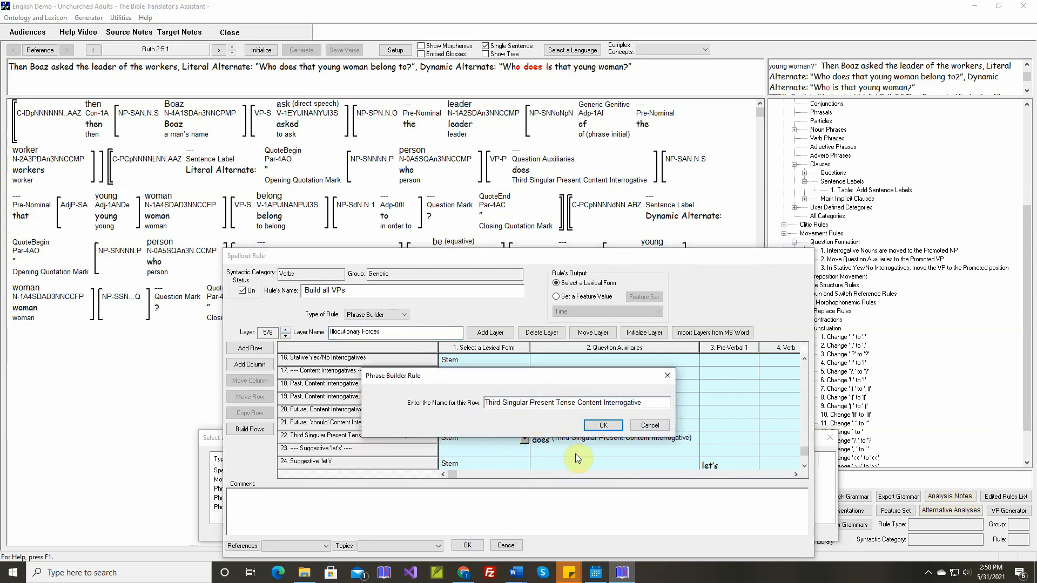
key(Delete)
key(Delete)
key(Delete)
key(Delete)
key(Delete)
key(Delete)
text(, Non-Stative)
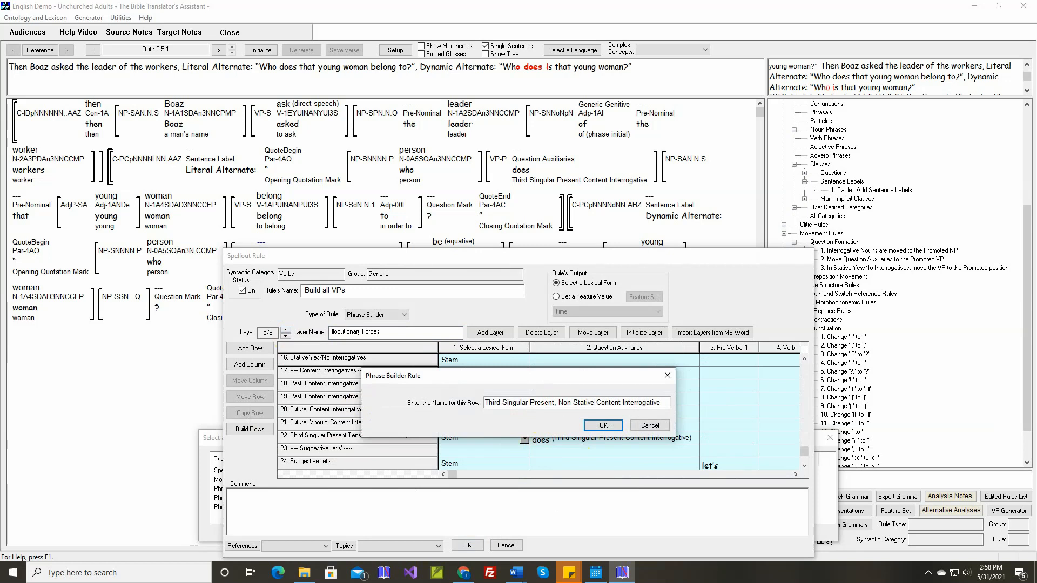
click(601, 426)
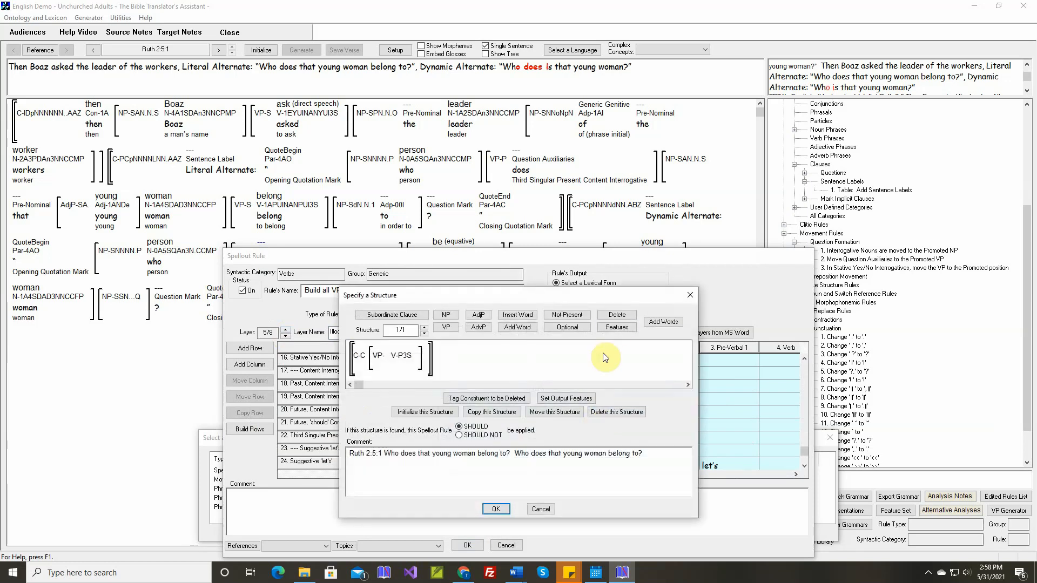
Restrict the row's clause features to the stative clause type Event (non-stative).
double_click(358, 355)
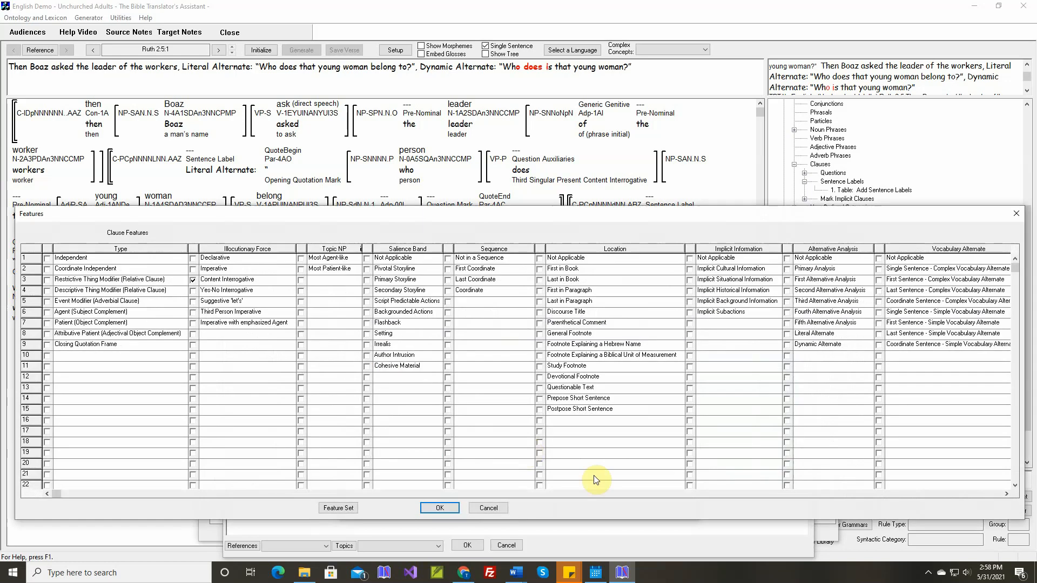
click(619, 494)
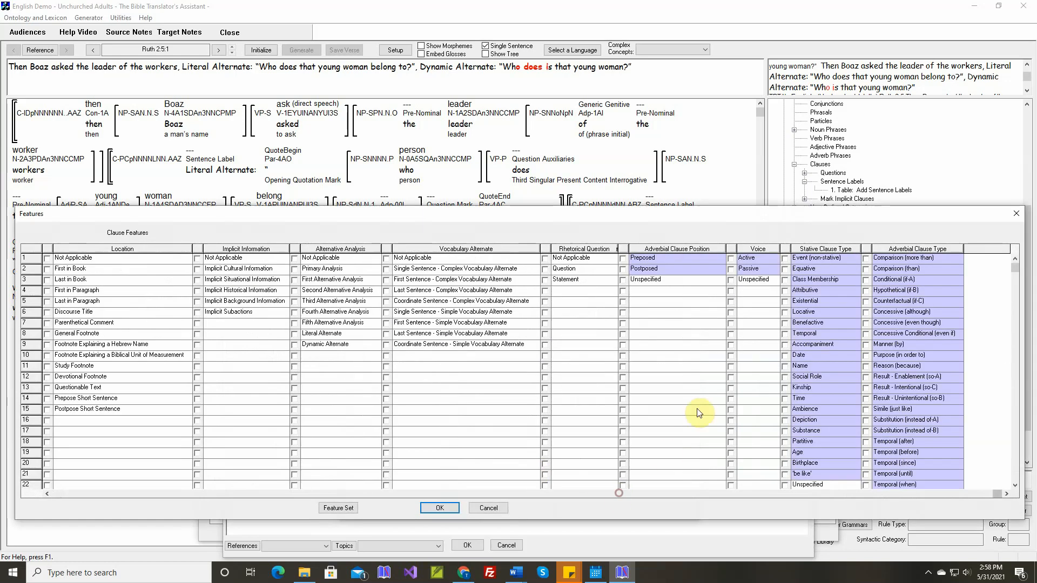
click(784, 259)
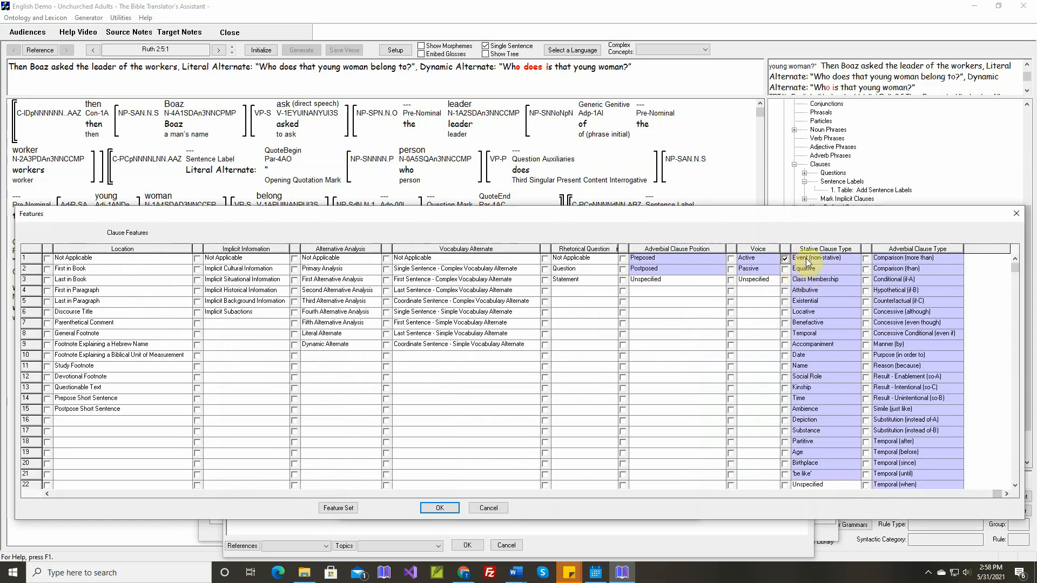
click(440, 507)
Add to the structure's comment "We don't want this row applying to stative content questions such as Ruth 2:5:1 Who is that young woman?" and save the rule.
click(660, 453)
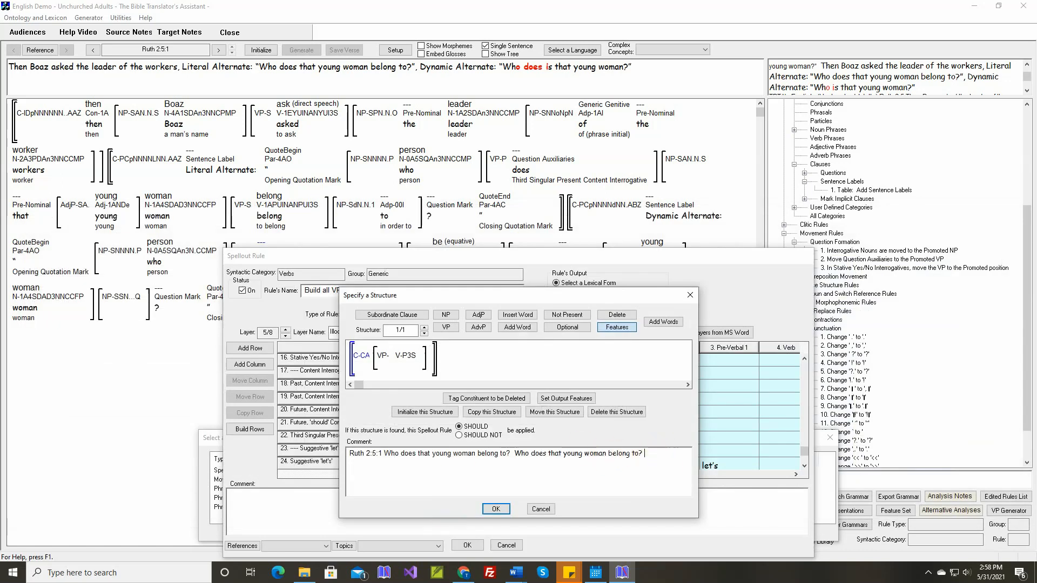
text(We don't want this row applying to stative coen)
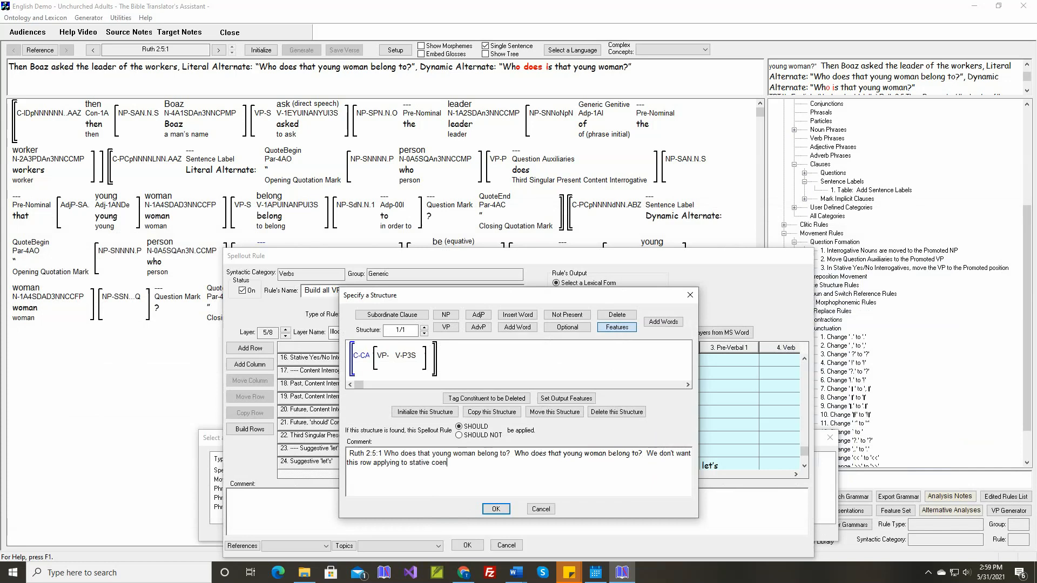
key(BackSpace)
key(BackSpace)
text(ntent questions such as Ruth 2:5:1)
click(672, 477)
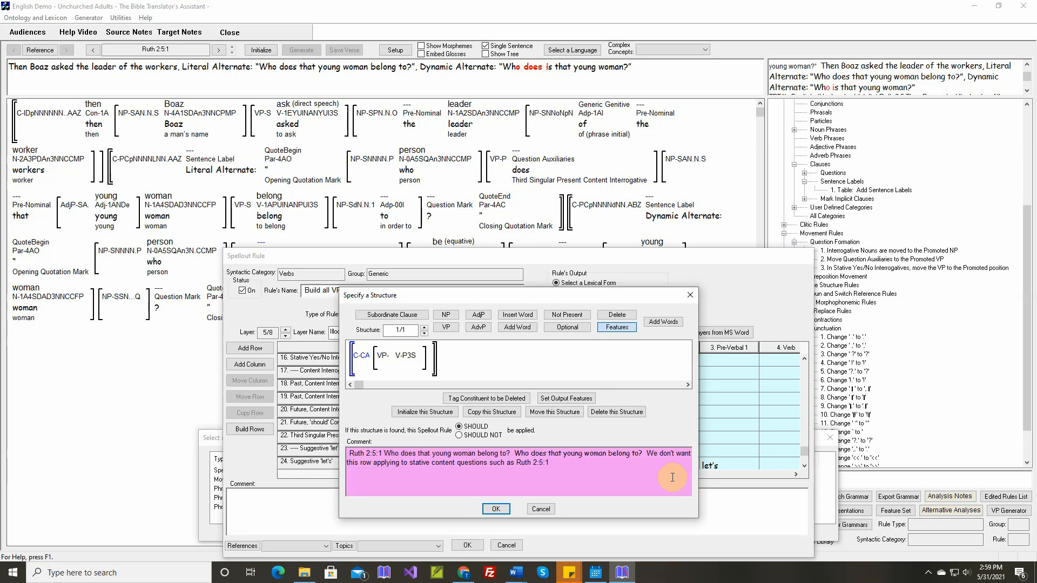
text(Who is that young woman?)
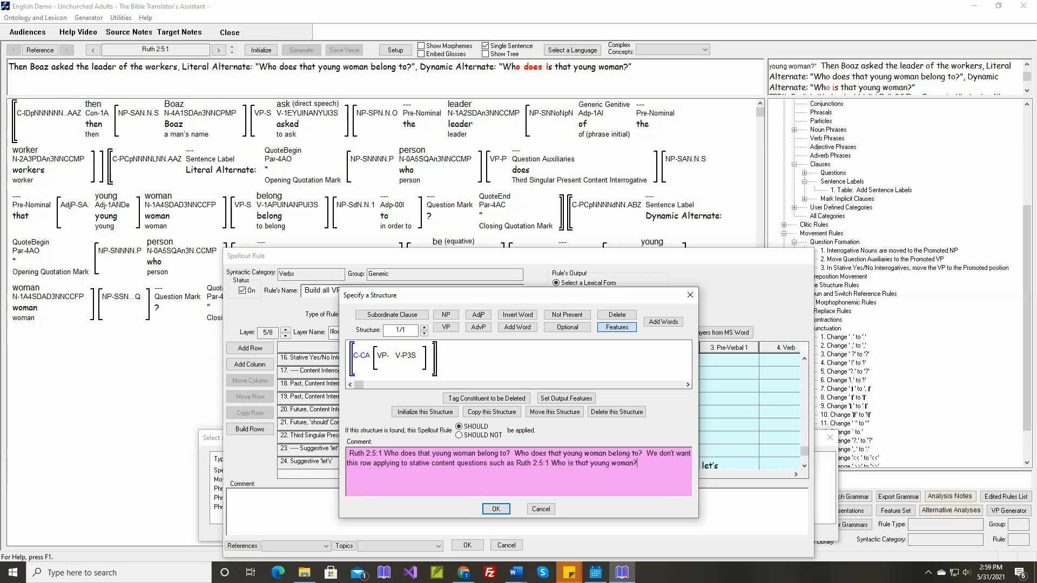
click(495, 510)
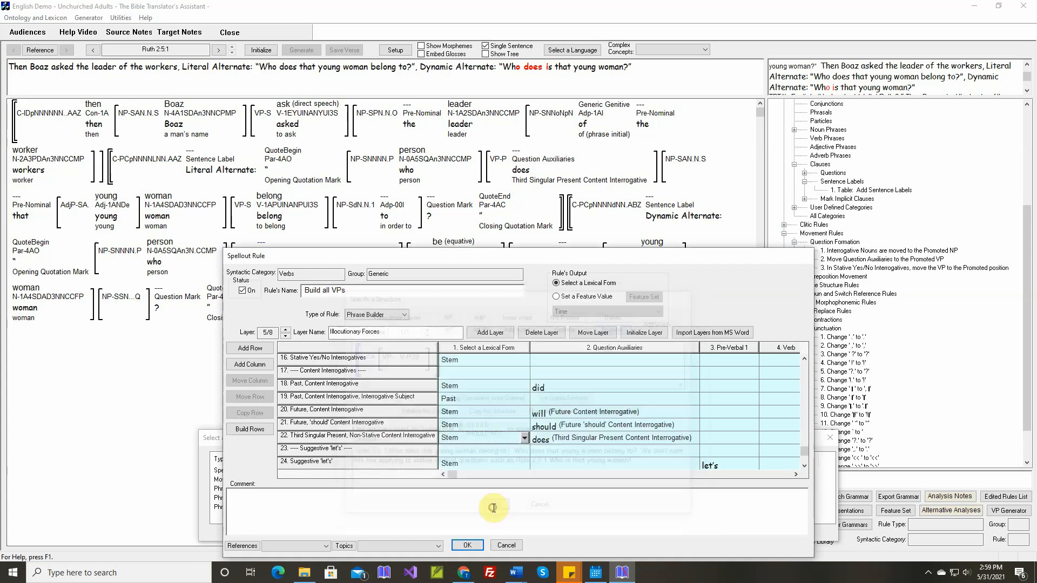
click(467, 545)
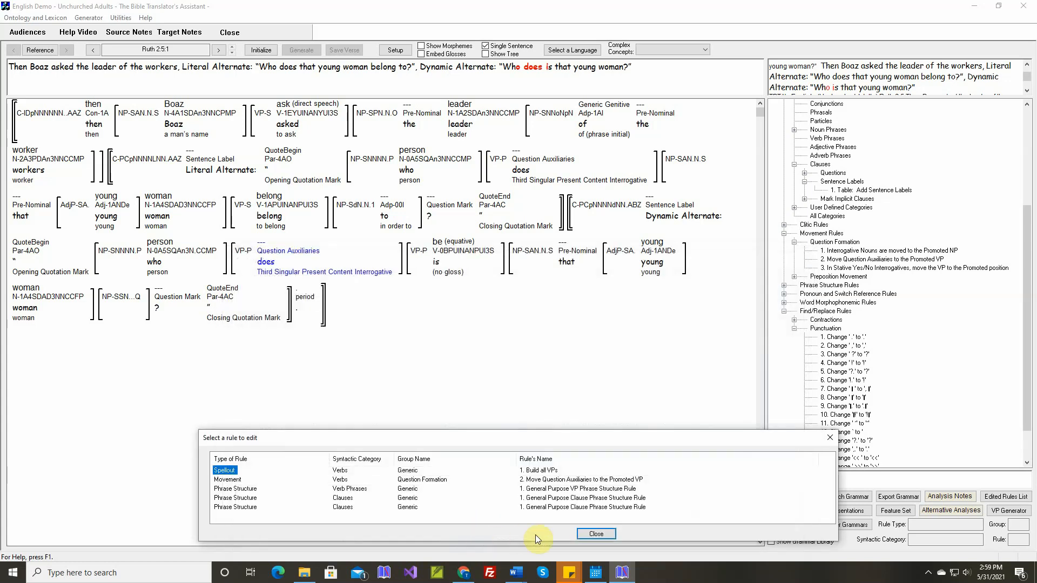
click(596, 533)
Regenerate Ruth 2:5:1, and generate and save the whole verse Ruth 2:5 with single-sentence mode off.
click(261, 49)
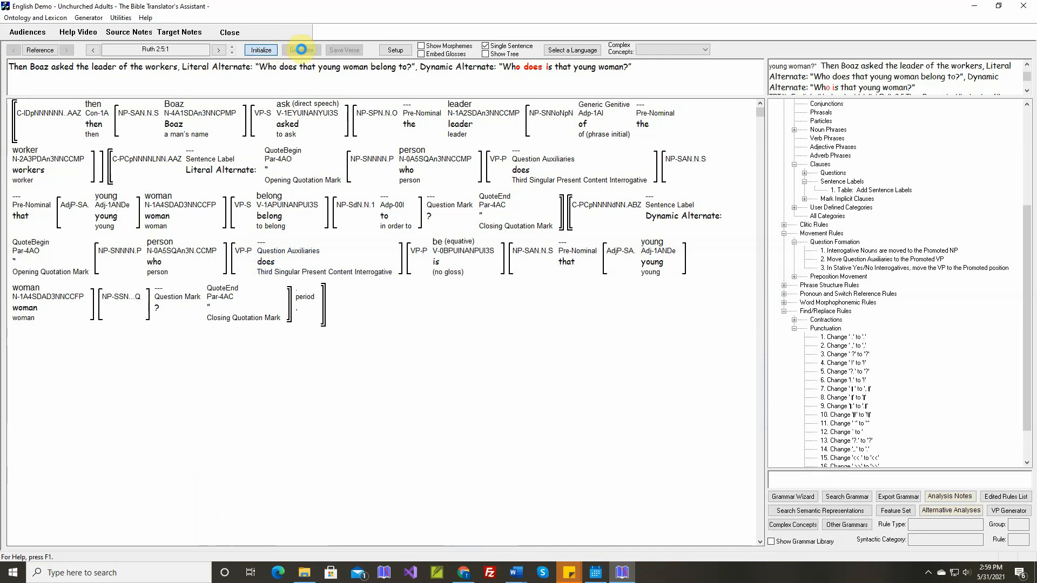
click(303, 50)
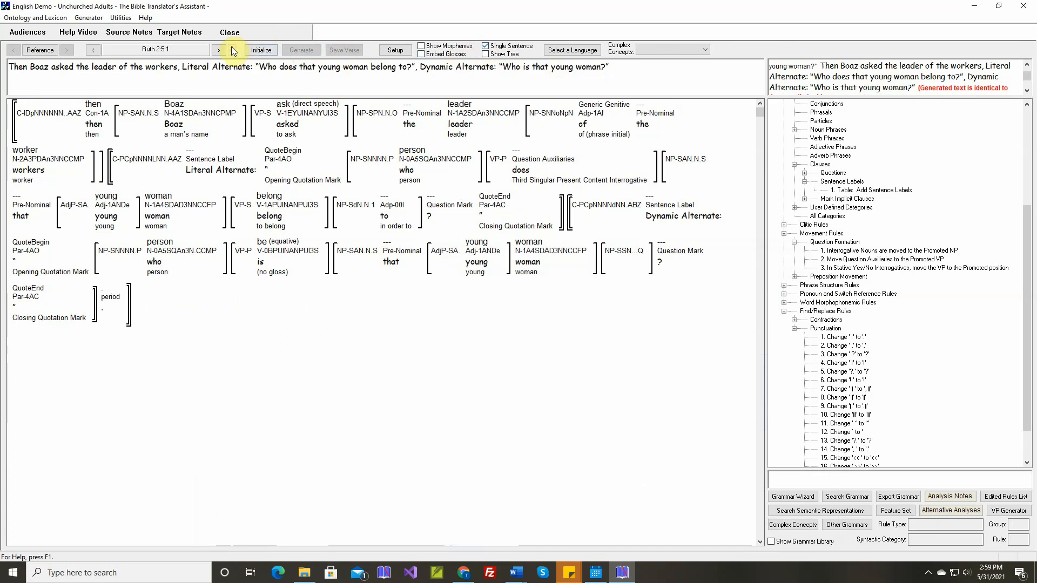
click(485, 47)
click(261, 50)
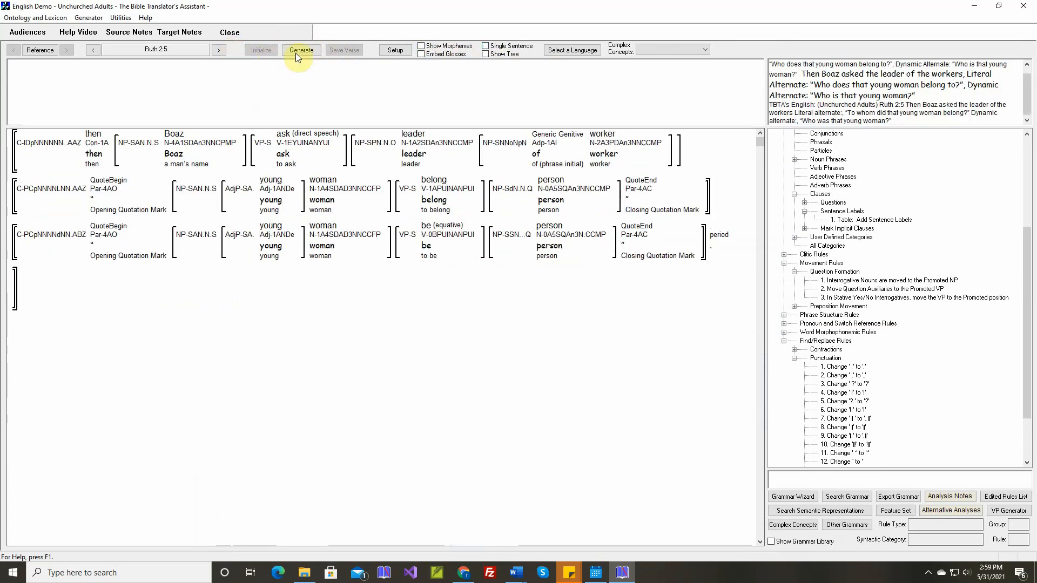
click(318, 52)
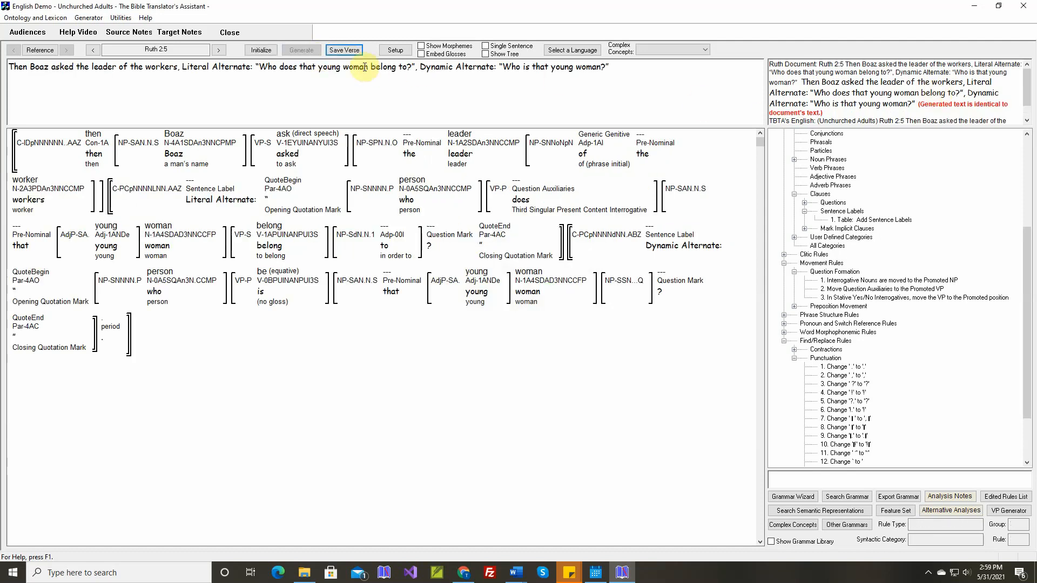
click(344, 52)
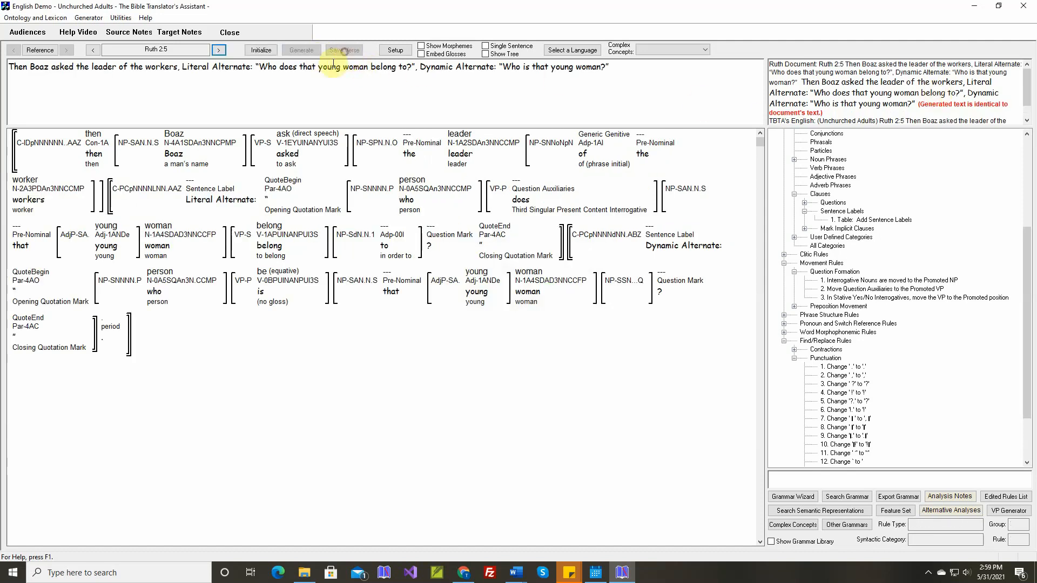
Advance to Ruth 2:6 in single-sentence mode and generate sentences 2:6:1 and 2:6:2.
click(217, 50)
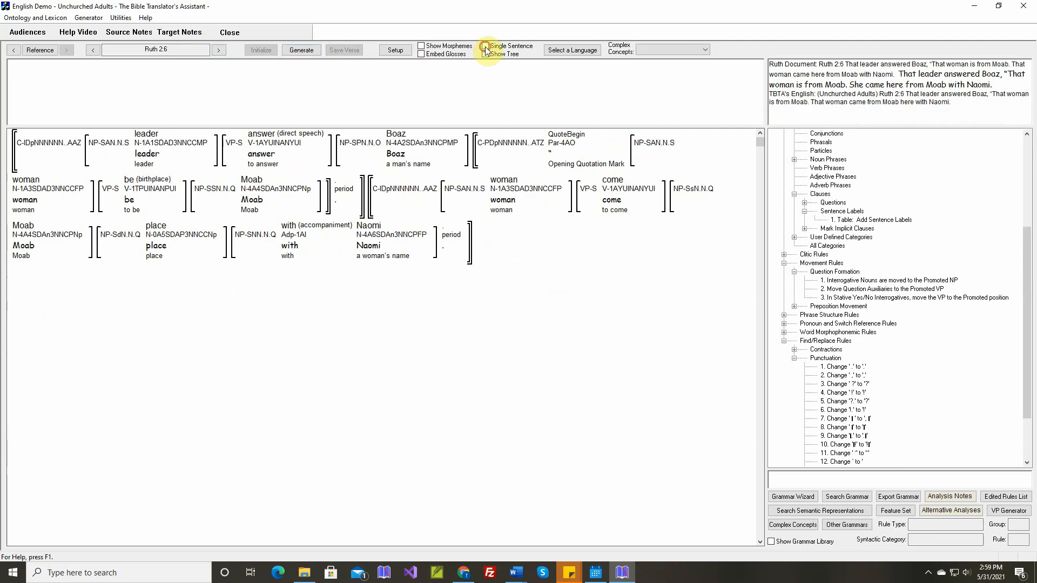
click(484, 47)
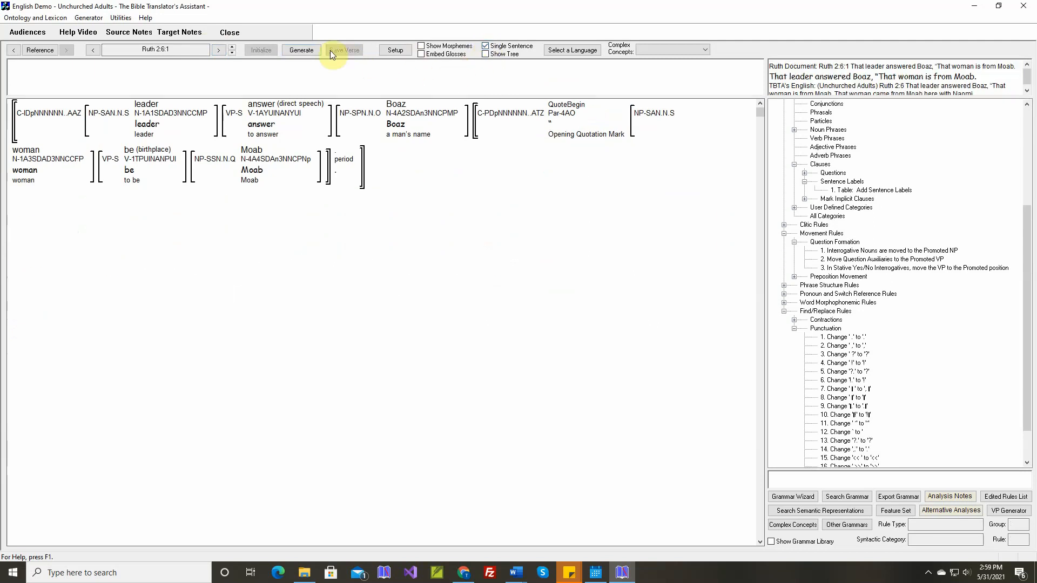
click(312, 50)
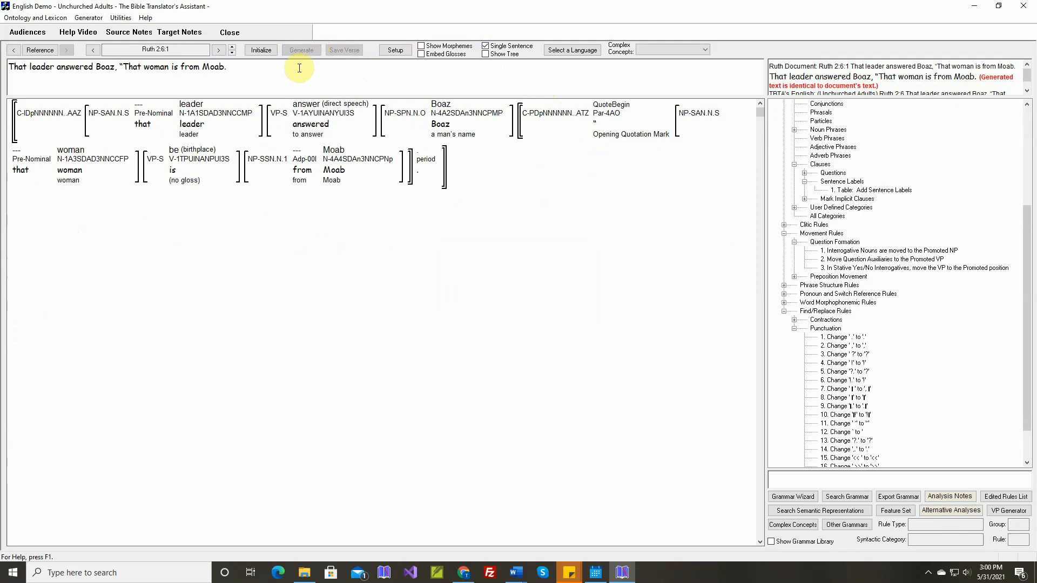
click(232, 47)
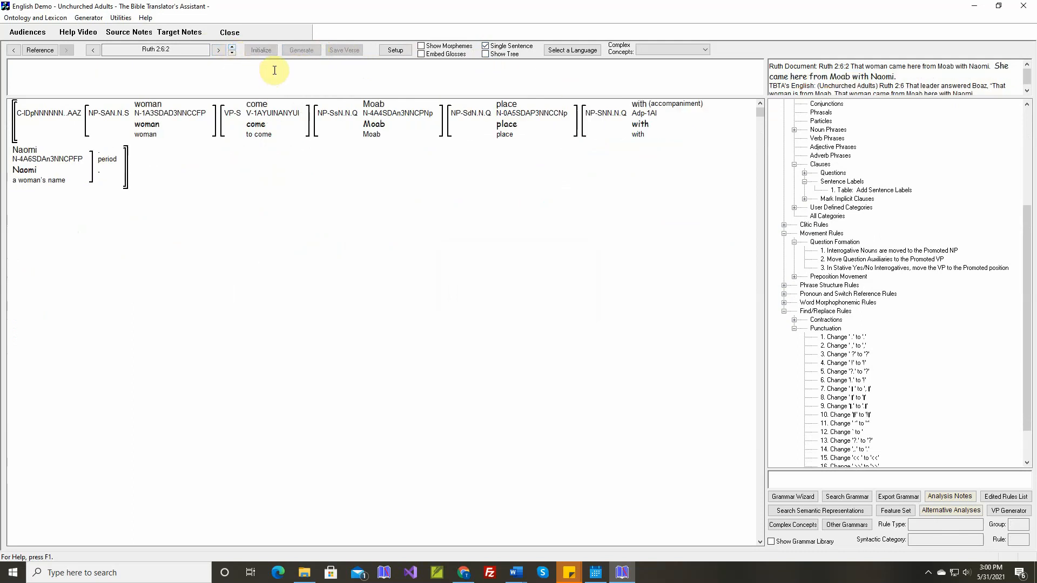
click(304, 50)
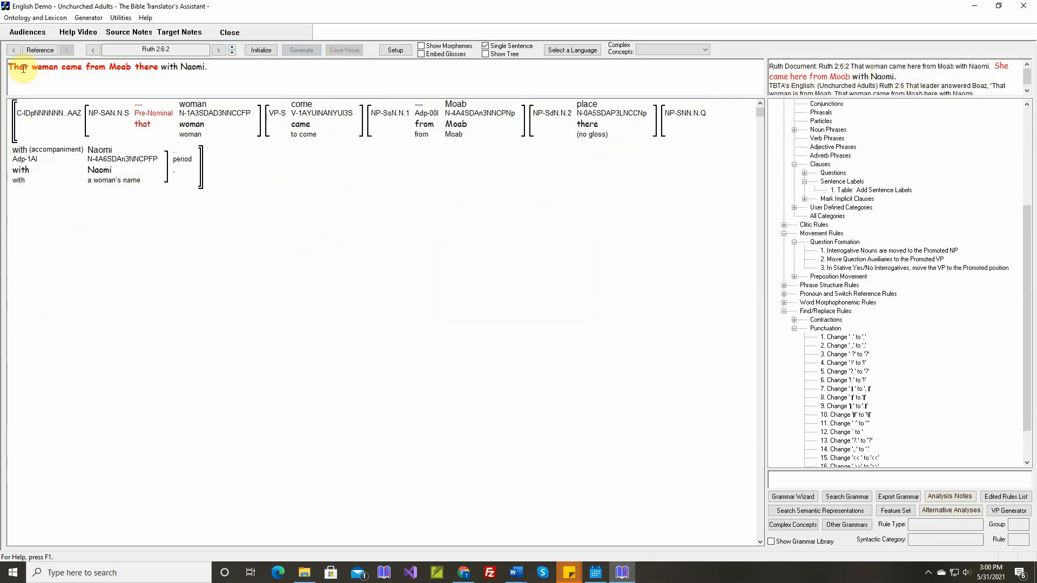
Compare the generated Ruth 2:6:2 with the document text, ignoring "That woman" and "She".
drag(11, 67, 61, 68)
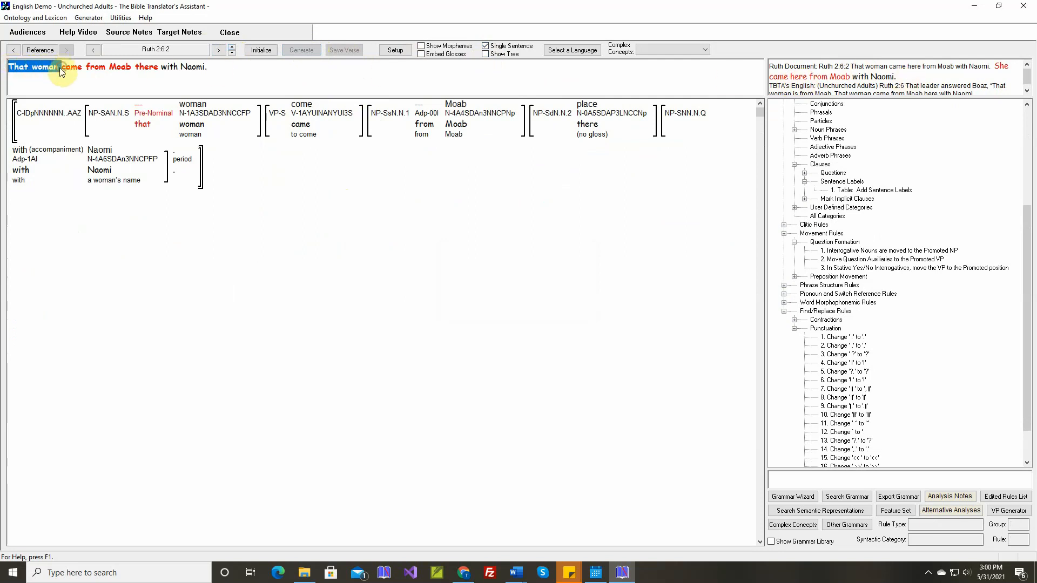
click(67, 77)
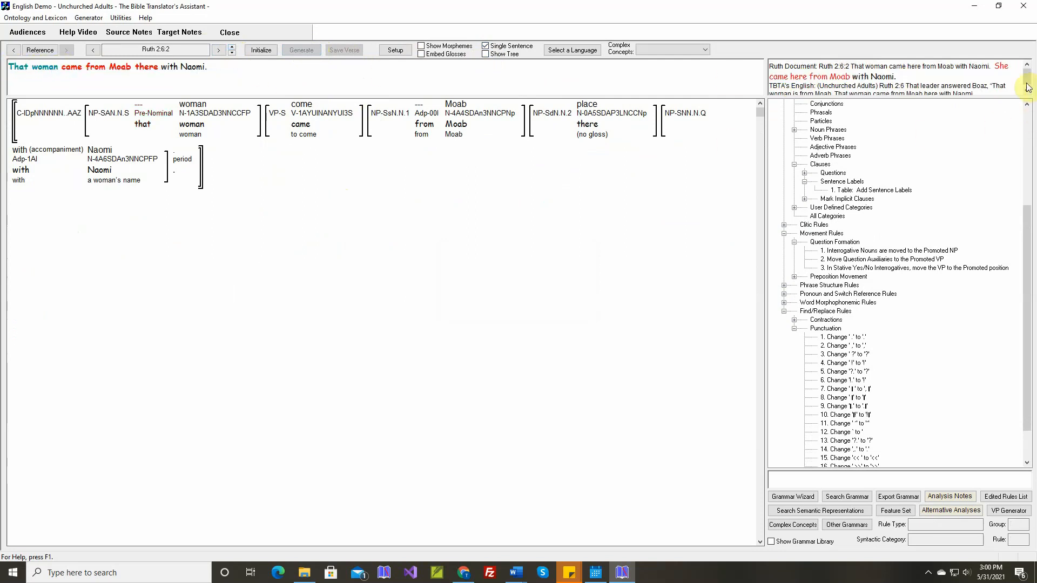
double_click(1002, 68)
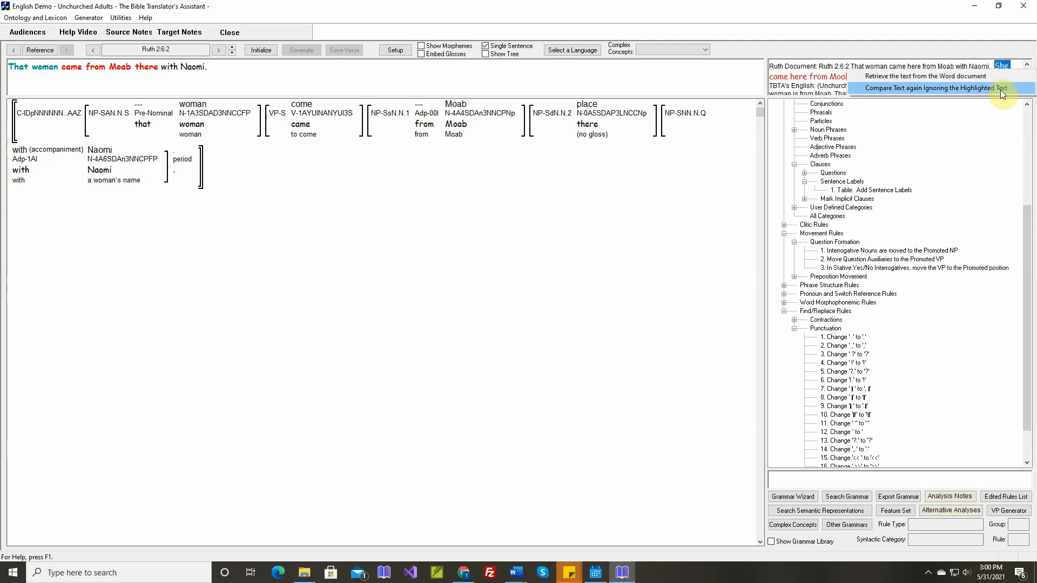
click(1000, 90)
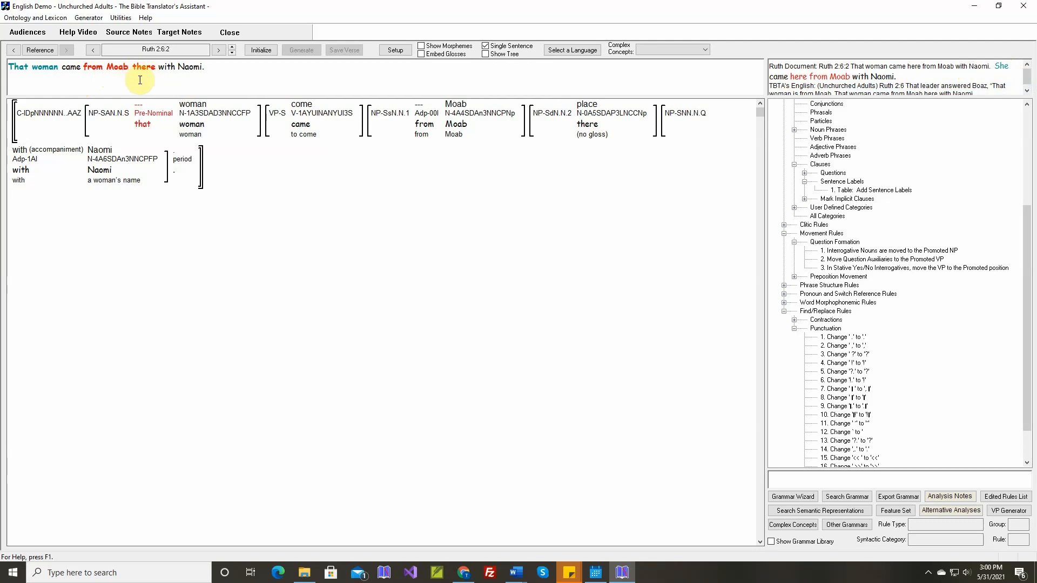
Open the Pronoun Table Rule from the rules applied to "there" and show layer 4, Locative Pronouns.
mouse_move(588, 128)
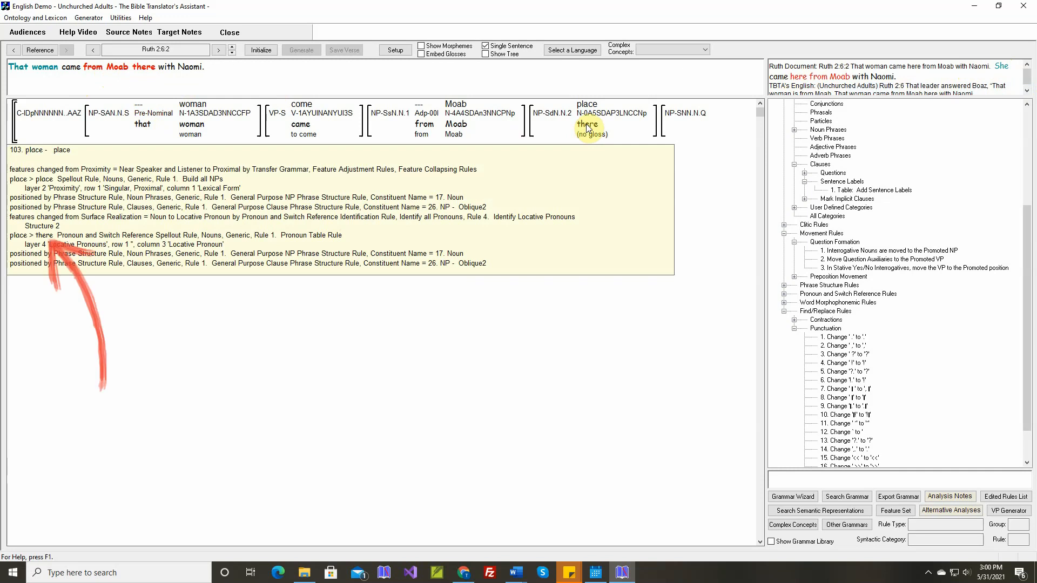
right_click(587, 128)
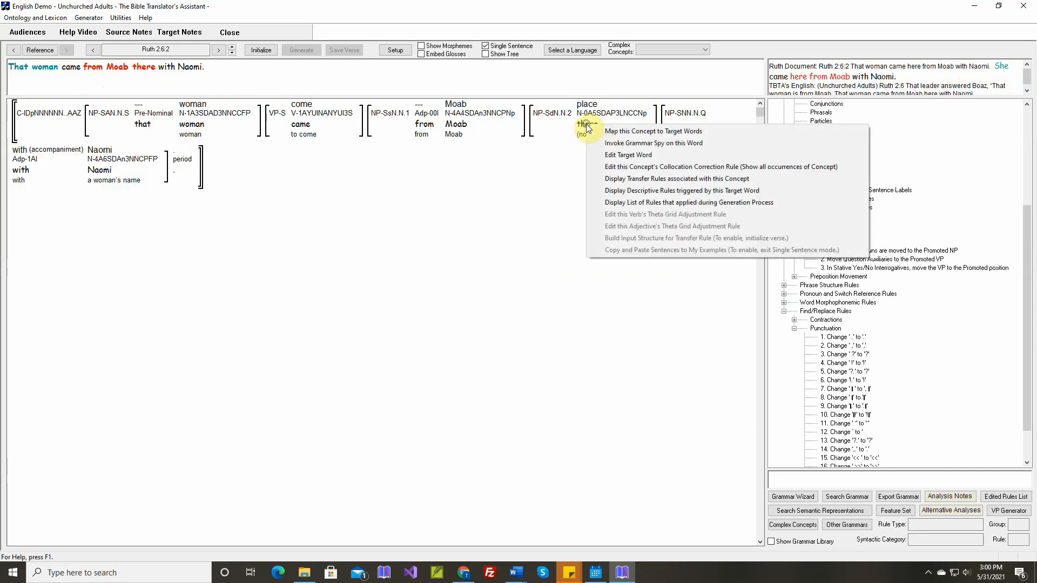
click(610, 202)
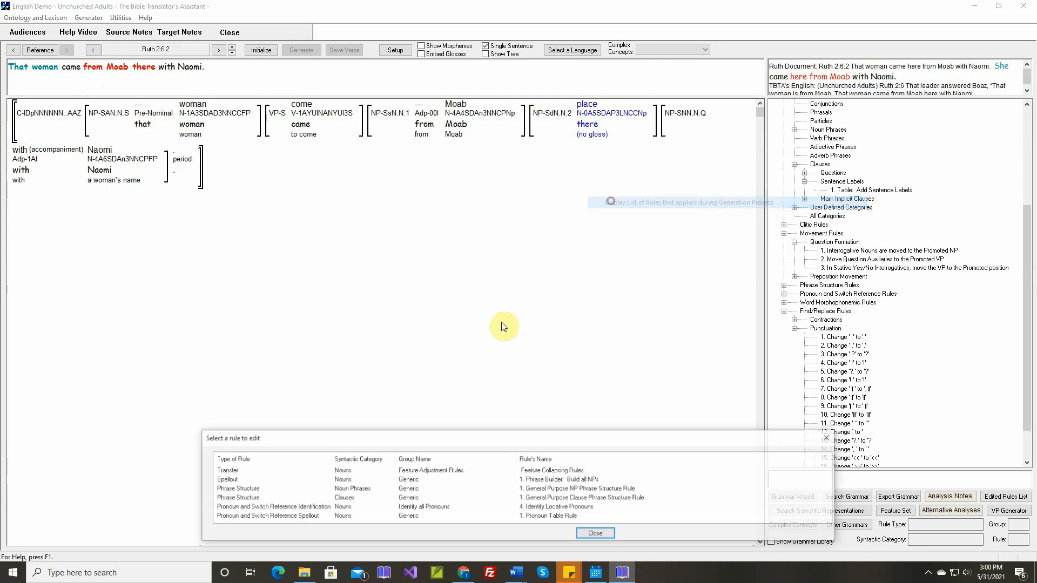
double_click(238, 516)
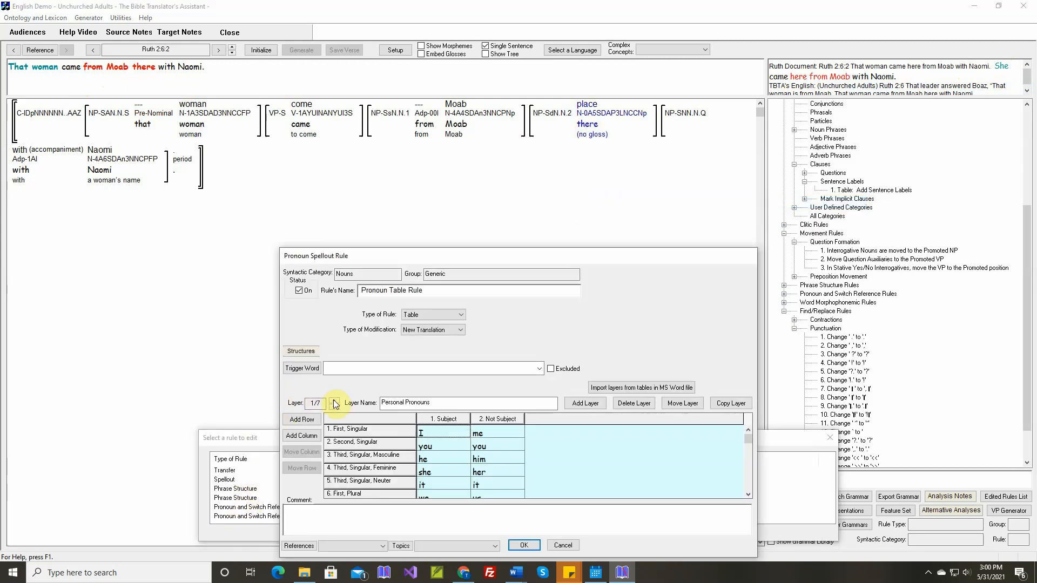
click(334, 400)
click(334, 400)
click(335, 400)
mouse_move(354, 418)
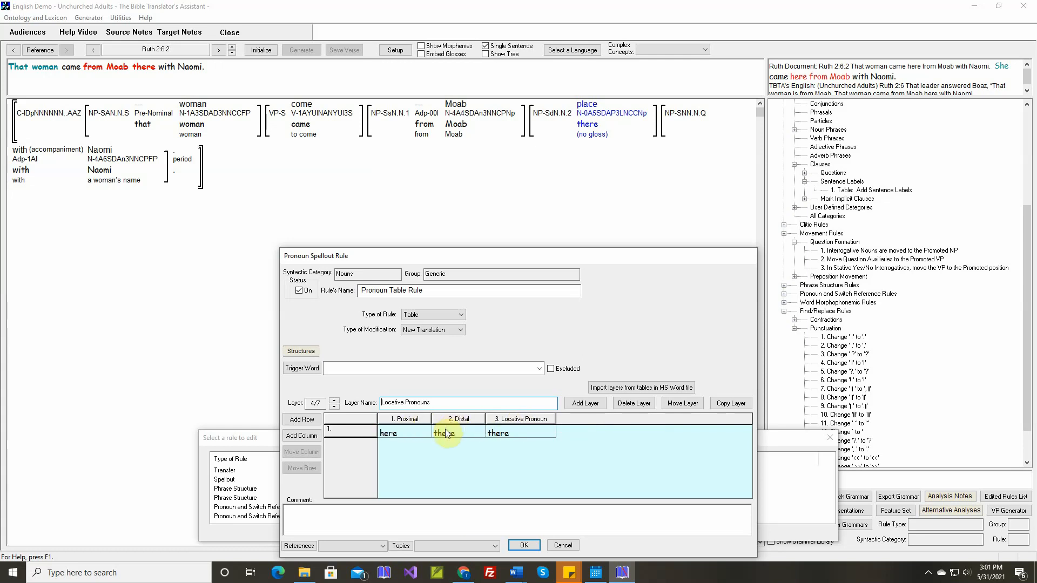
Move the Locative Pronoun column ahead of the Proximal column in the Locative Pronouns layer and save the rule.
click(499, 432)
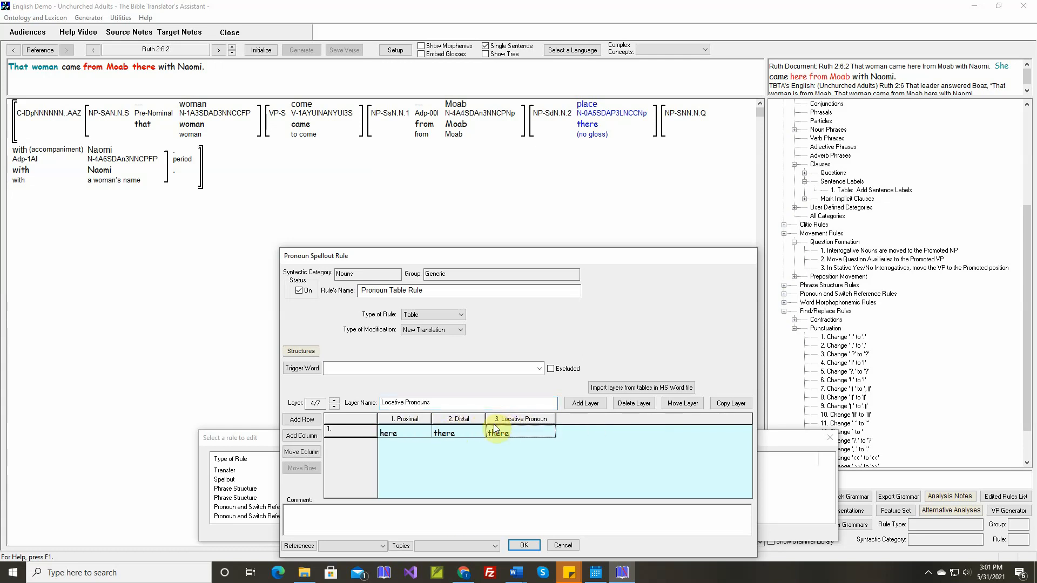
click(301, 451)
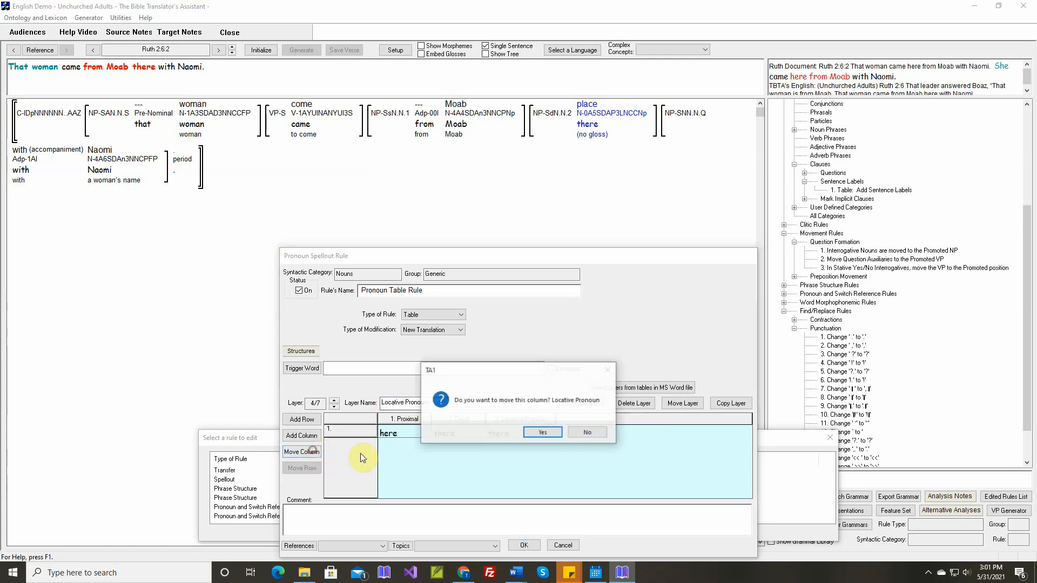
click(537, 435)
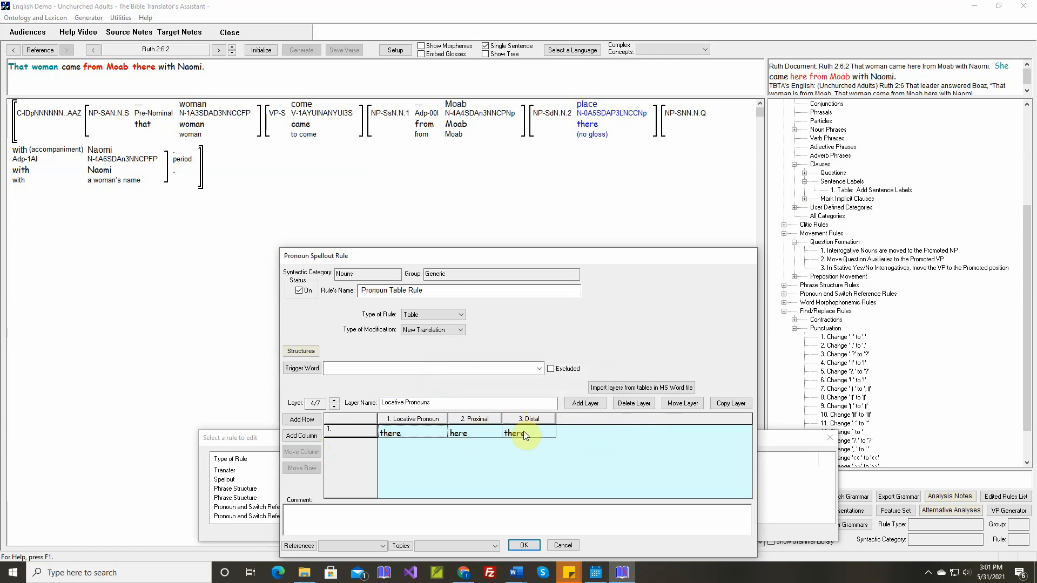
click(531, 544)
click(595, 534)
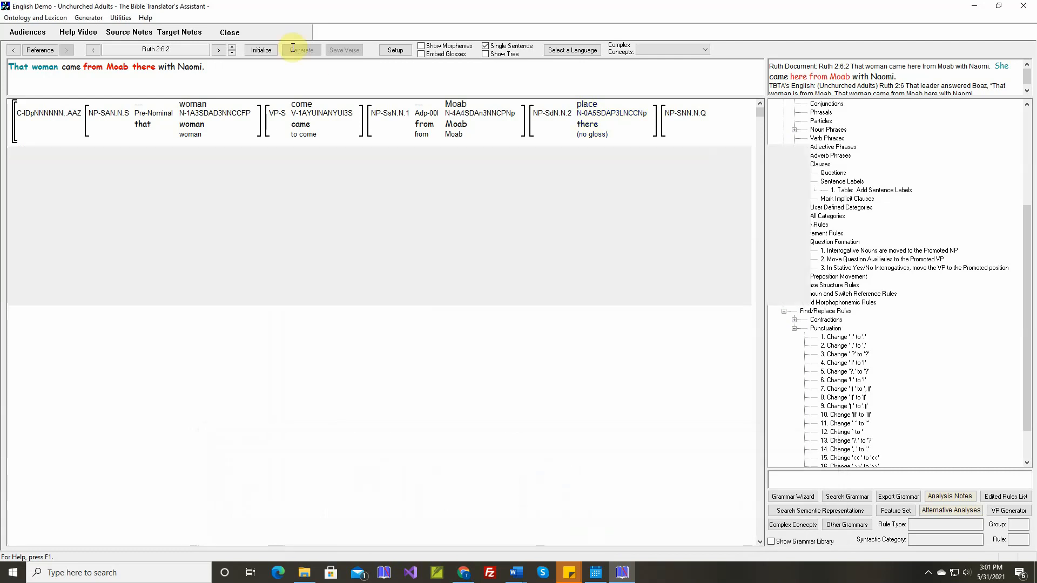
Reinitialize and regenerate Ruth 2:6:2, and compare it with the document again, ignoring "That woman" and "She".
click(262, 51)
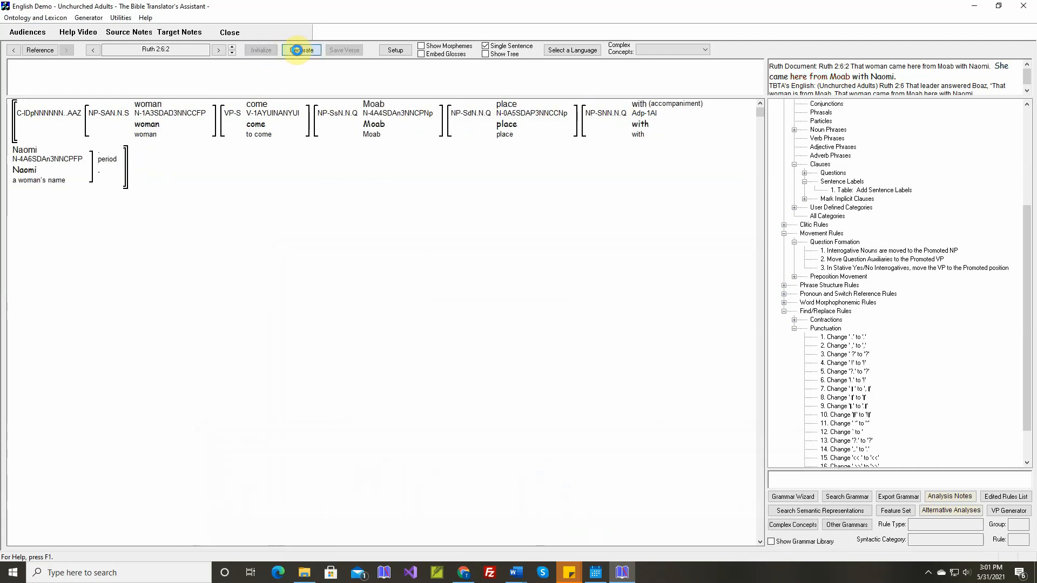
click(297, 51)
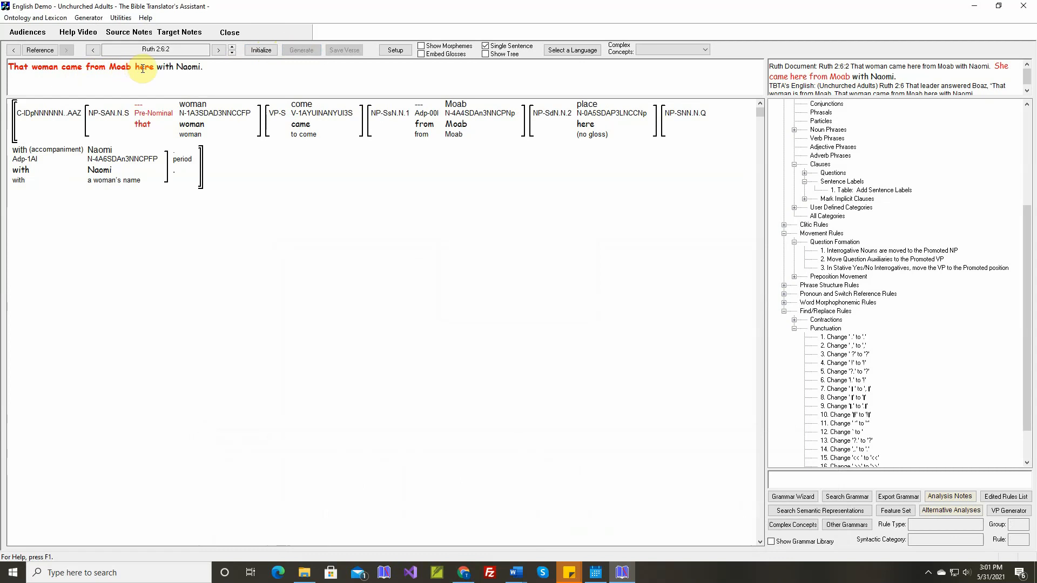
drag(9, 66, 63, 70)
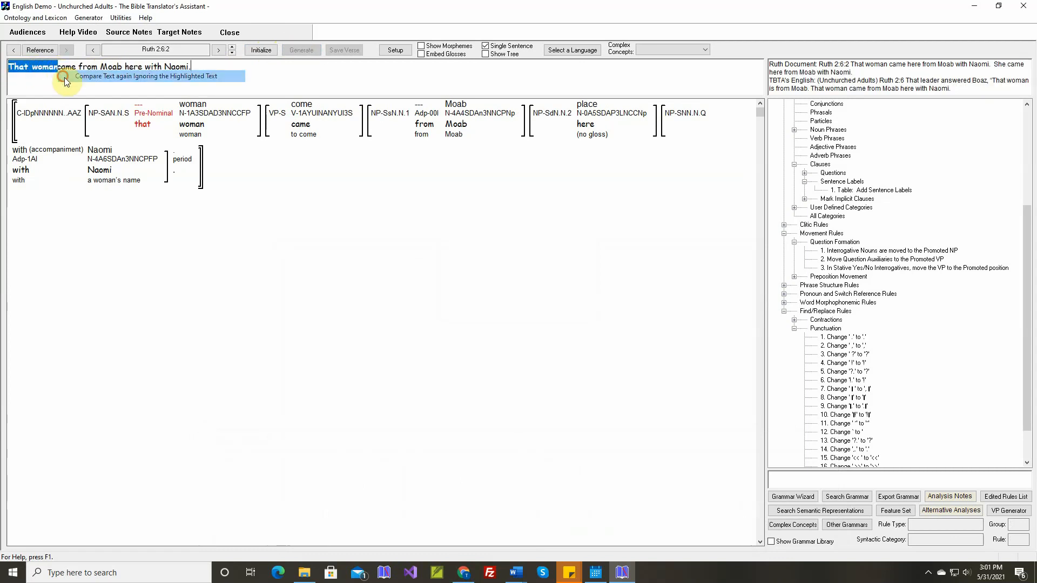
right_click(998, 66)
click(995, 87)
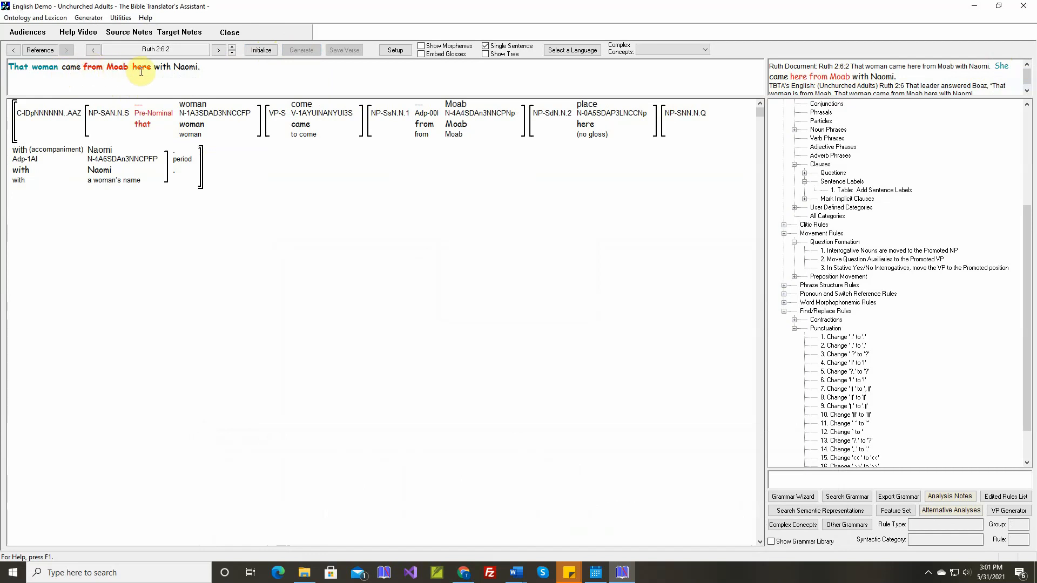
Open the Theta Grid Adjustment Rule for the verb "come" and copy its structure as a second structure.
double_click(798, 79)
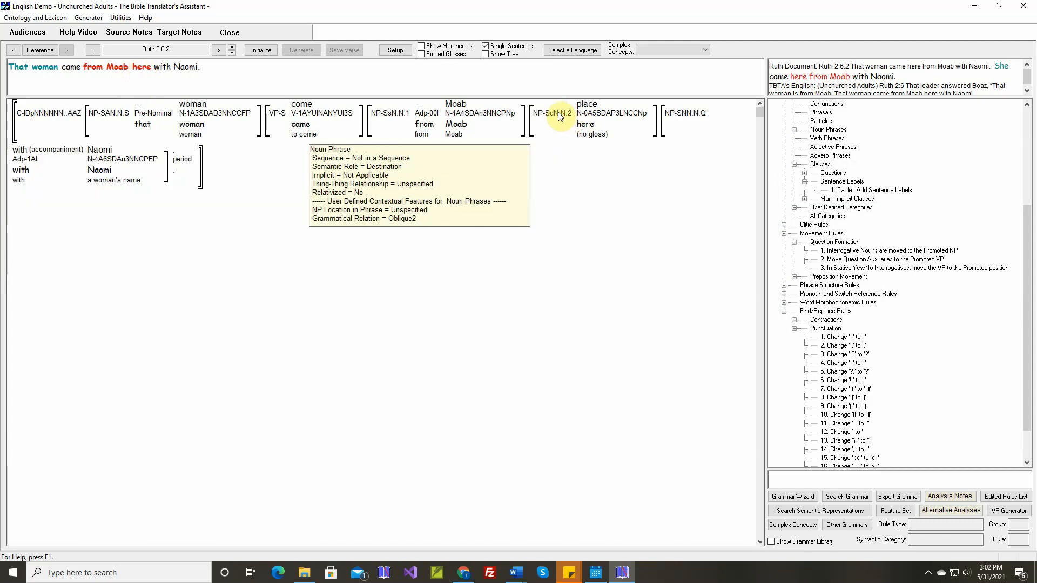
mouse_move(584, 126)
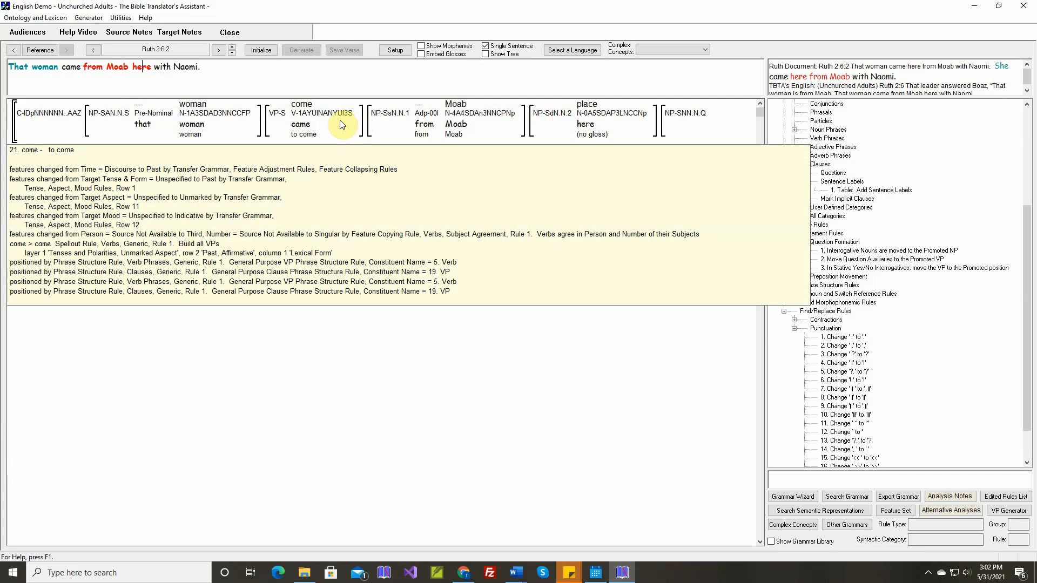
right_click(302, 111)
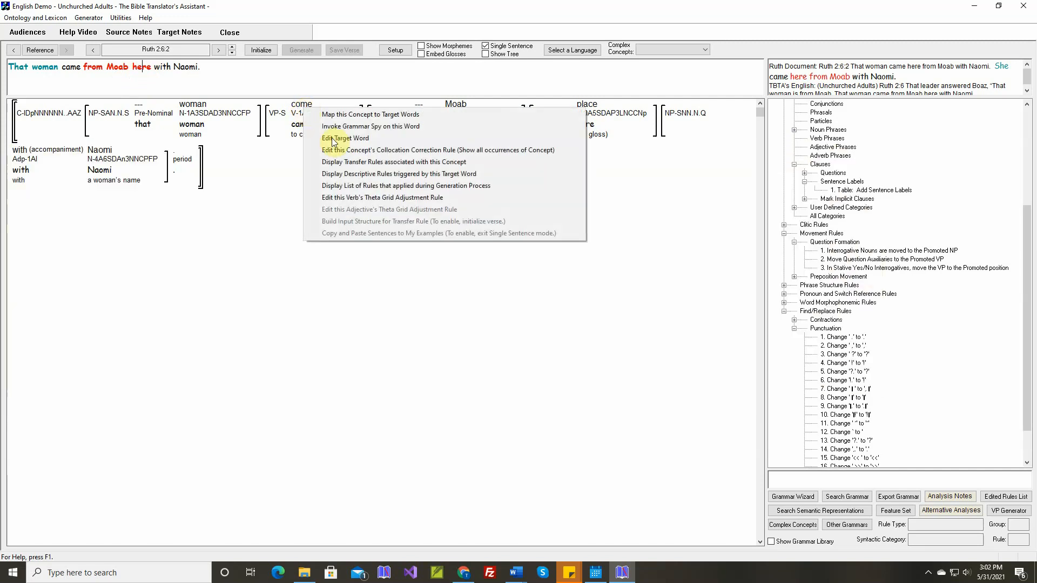
click(346, 199)
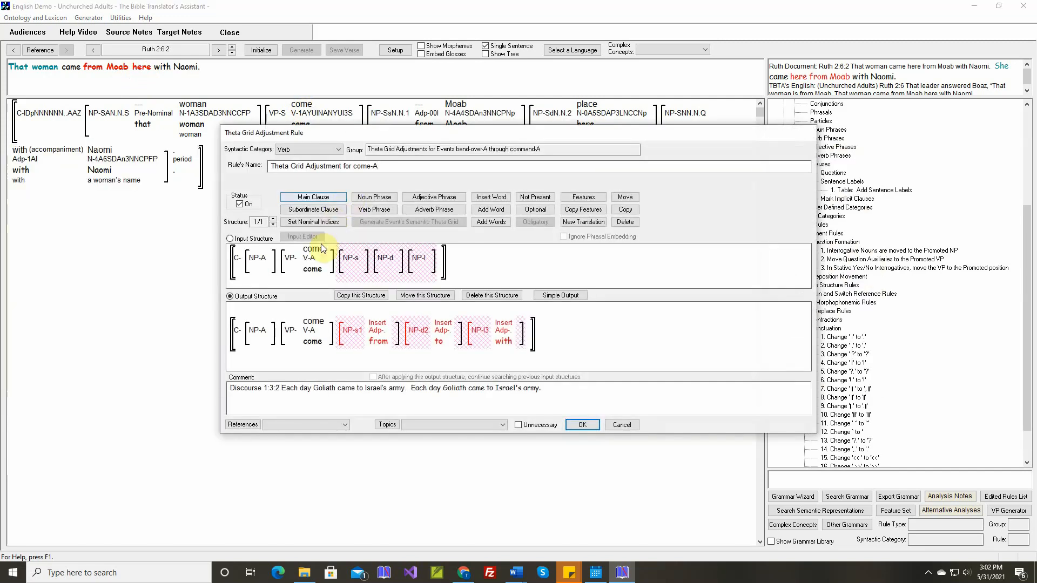
click(361, 296)
click(540, 310)
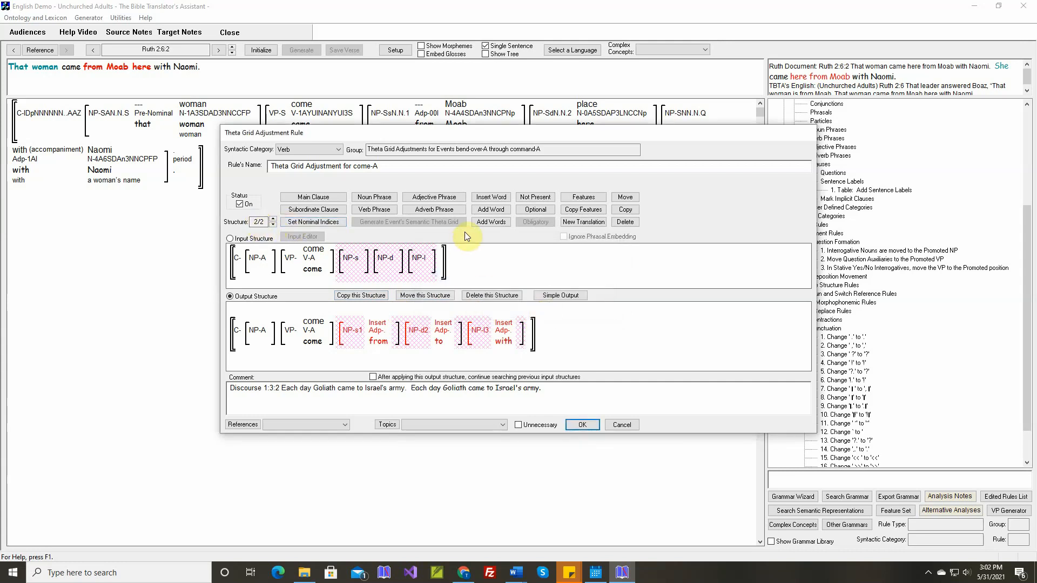
Make the Destination noun phrase obligatory in the copied structure and insert the source noun "place - A" into it.
click(532, 211)
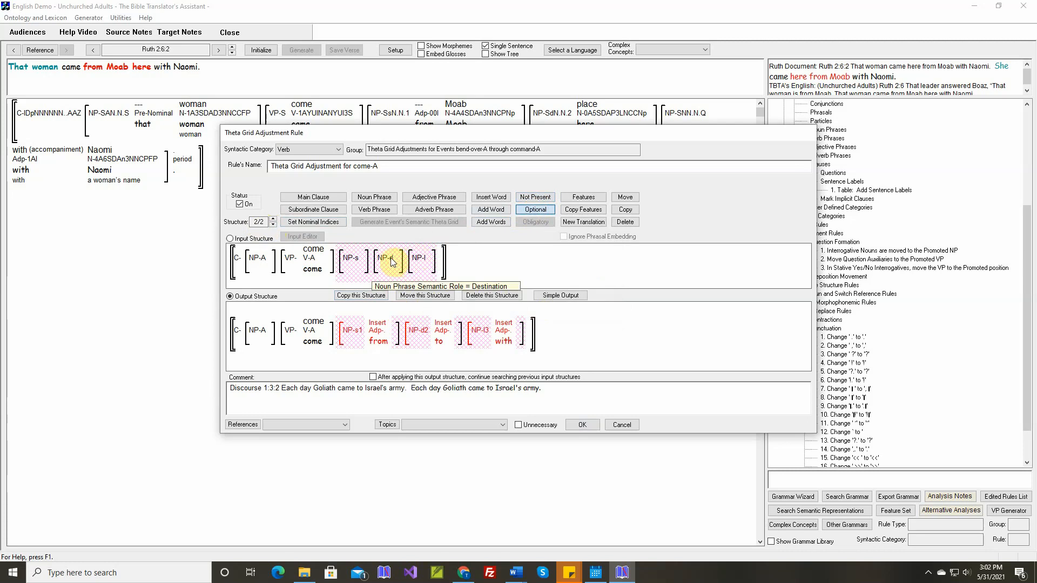
click(391, 260)
click(495, 198)
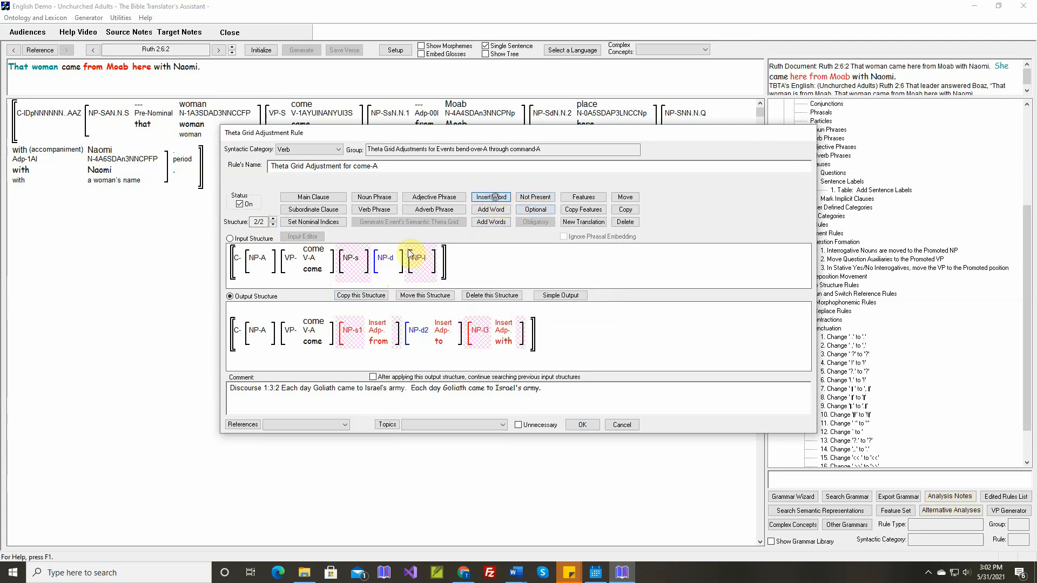
click(399, 261)
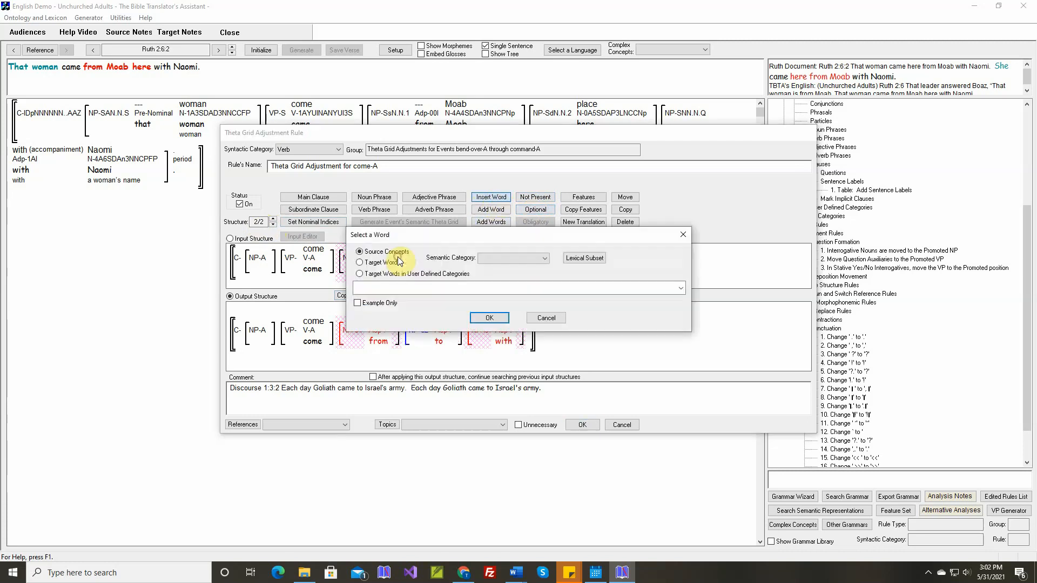
click(480, 258)
click(503, 277)
click(583, 258)
click(486, 354)
click(447, 289)
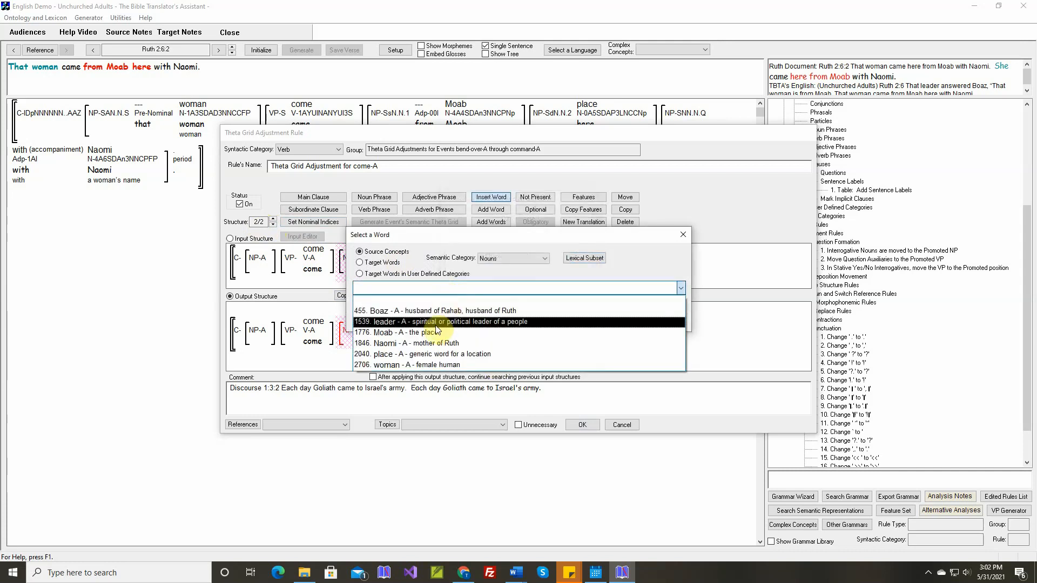
click(426, 354)
click(490, 319)
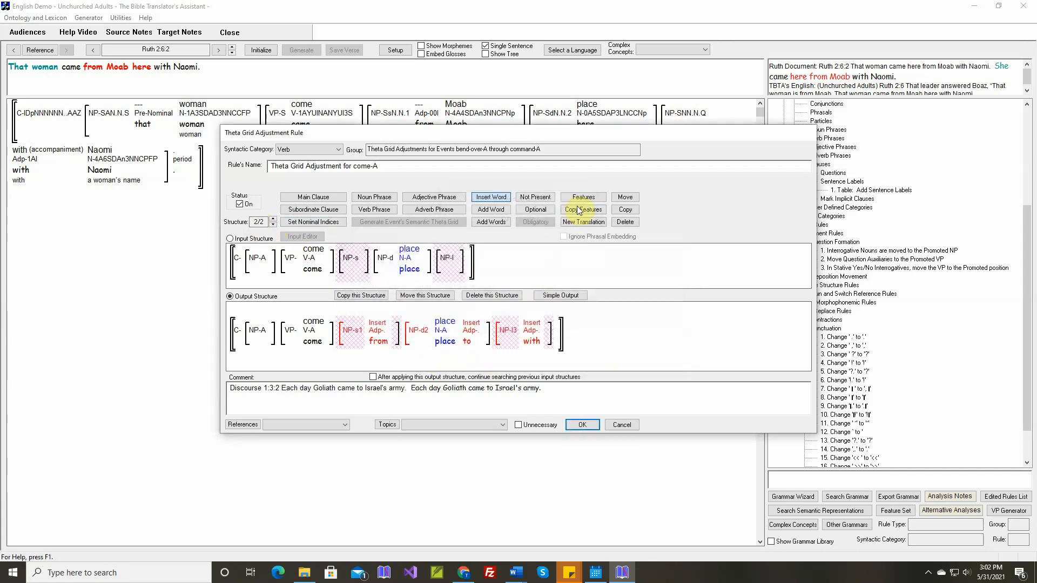
Set the Proximity feature of the inserted noun "place" to Proximal.
click(583, 197)
click(410, 257)
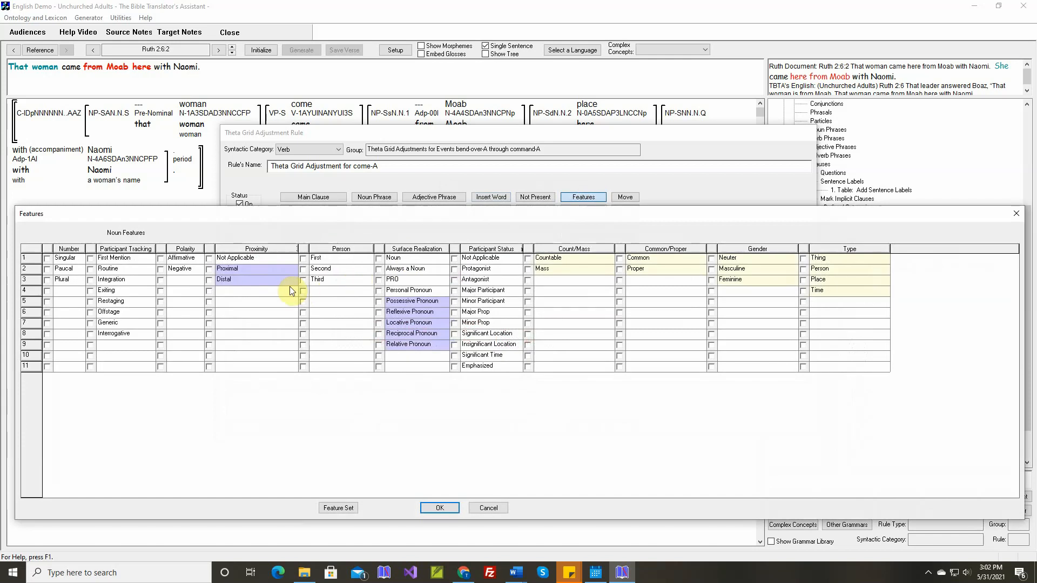
click(209, 270)
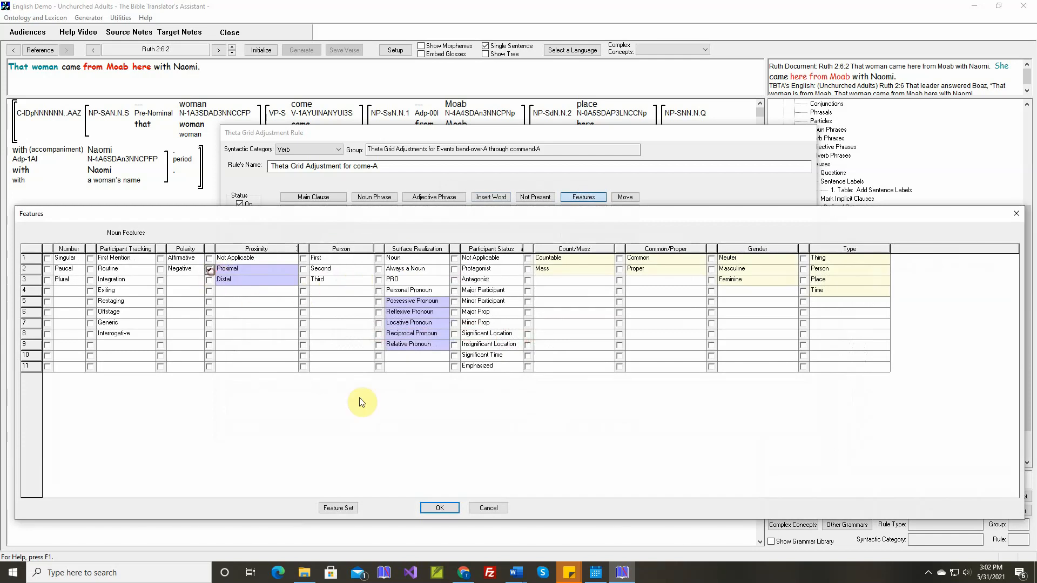
click(439, 508)
drag(453, 132, 660, 326)
mouse_move(597, 125)
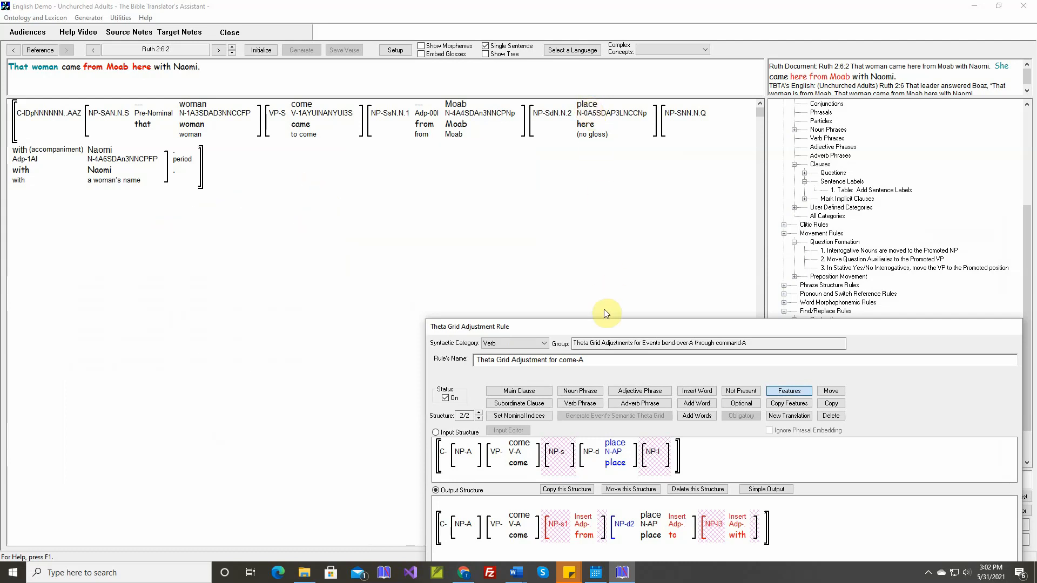
drag(605, 327, 485, 117)
mouse_move(497, 244)
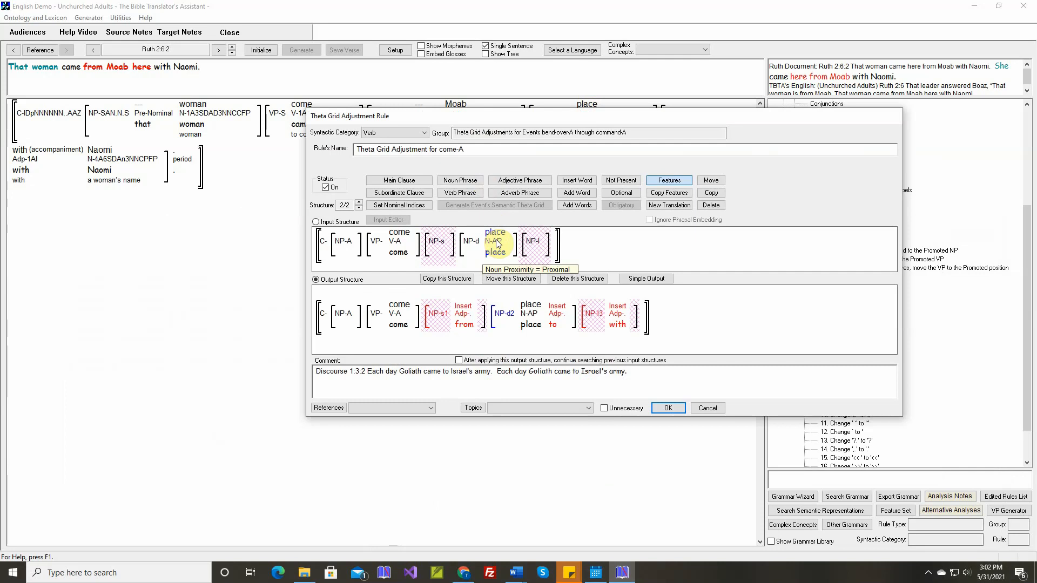
In the output structure, set the Destination noun phrase's Grammatical Relation to Oblique1 and the Source noun phrase's to Oblique2.
mouse_move(513, 319)
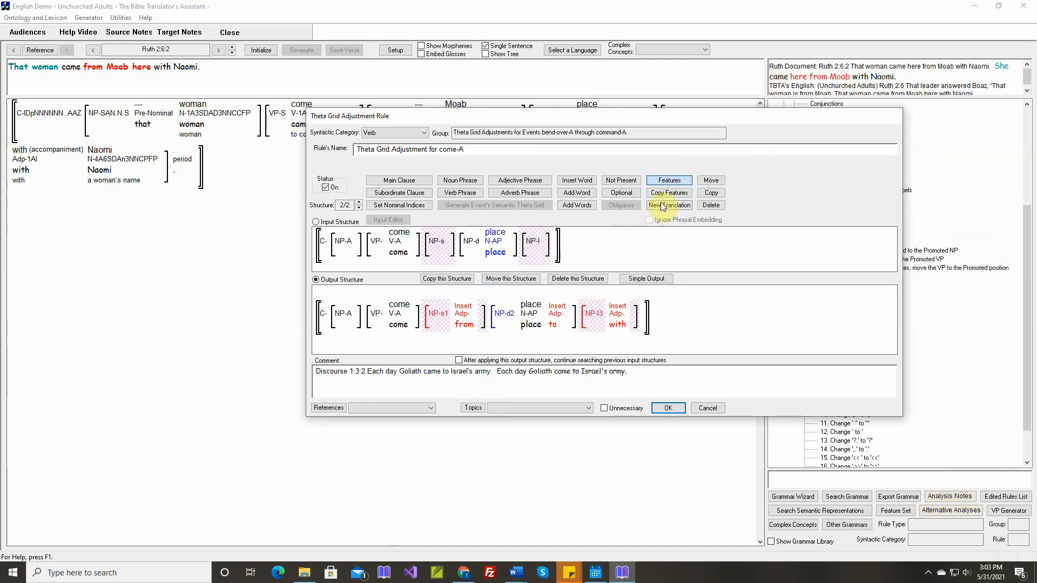
click(510, 320)
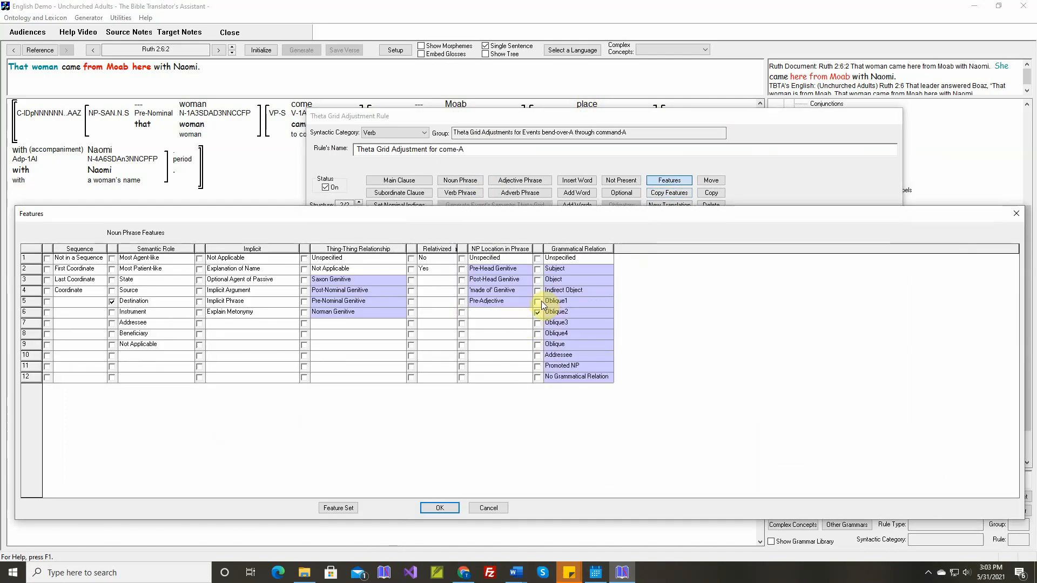
click(537, 301)
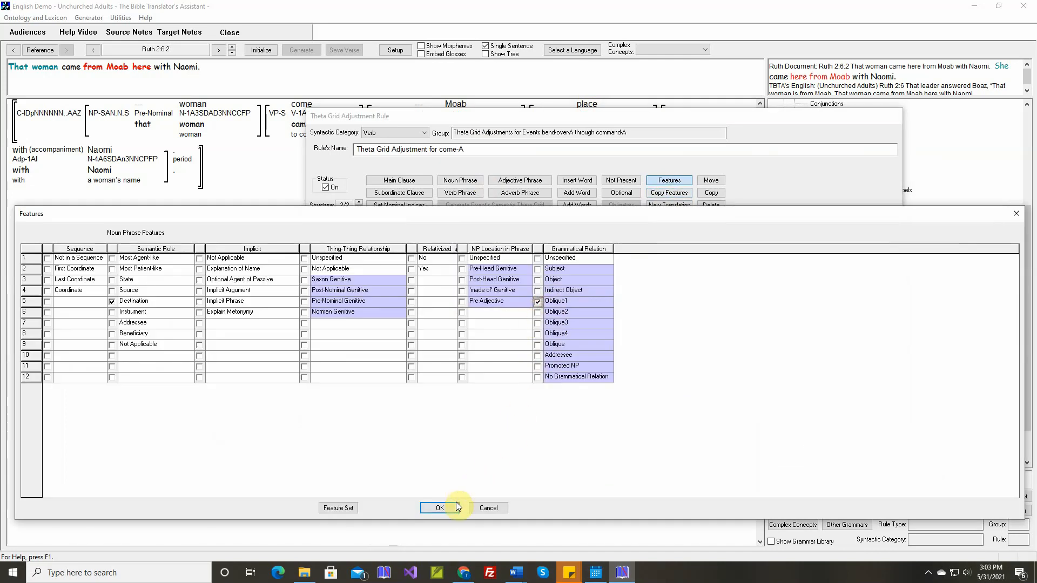
click(456, 507)
click(545, 335)
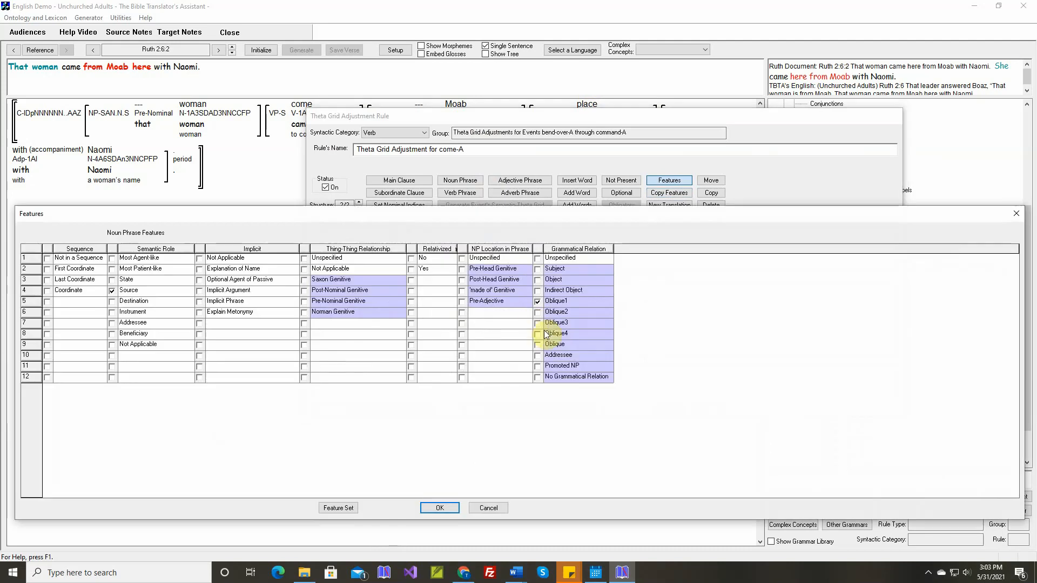
click(537, 312)
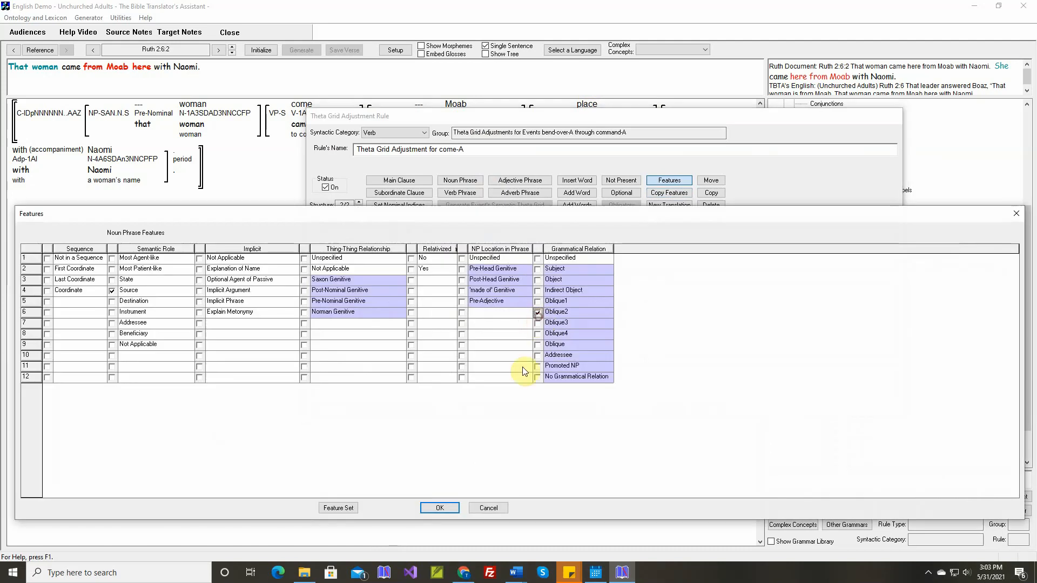
click(440, 510)
Replace the comment with "Ruth 2:6:2 That woman came here from Moab with Naomi. She came here from Moab with Naomi." and save the rule.
drag(319, 374, 720, 366)
key(Delete)
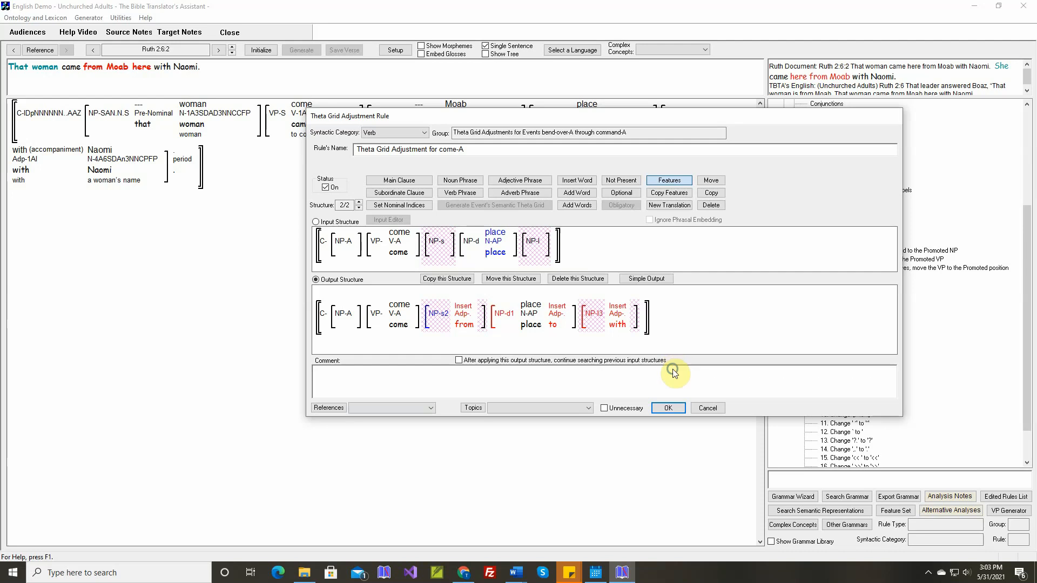
right_click(671, 367)
click(719, 370)
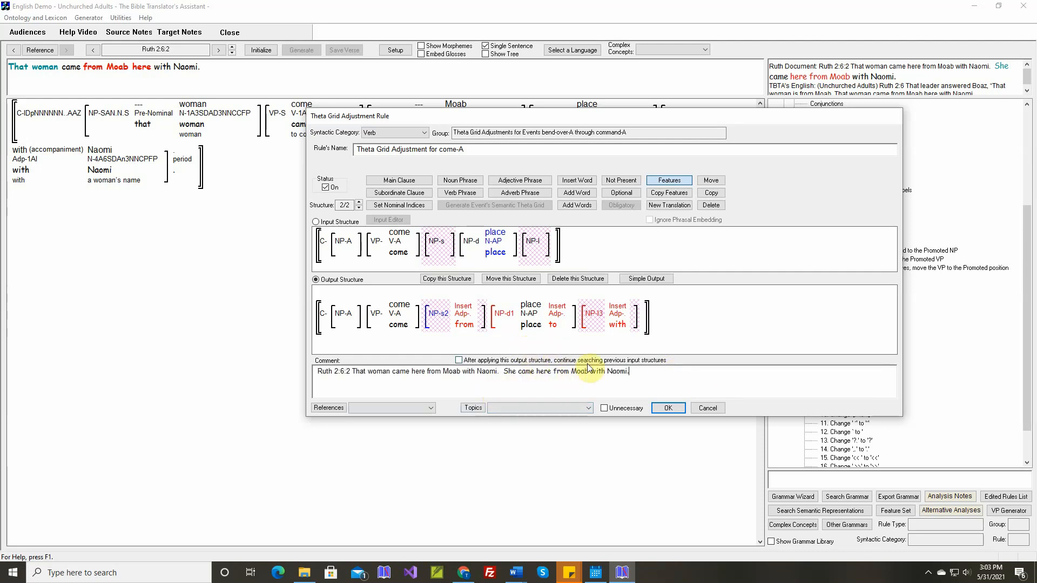
click(667, 409)
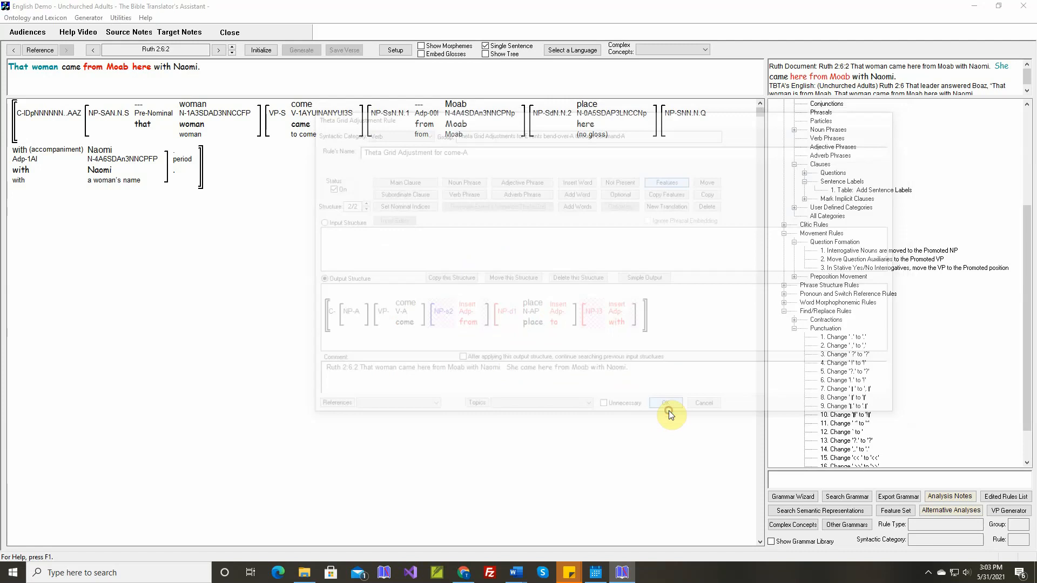
Reinitialize and regenerate Ruth 2:6:2 with the edited rule.
click(259, 50)
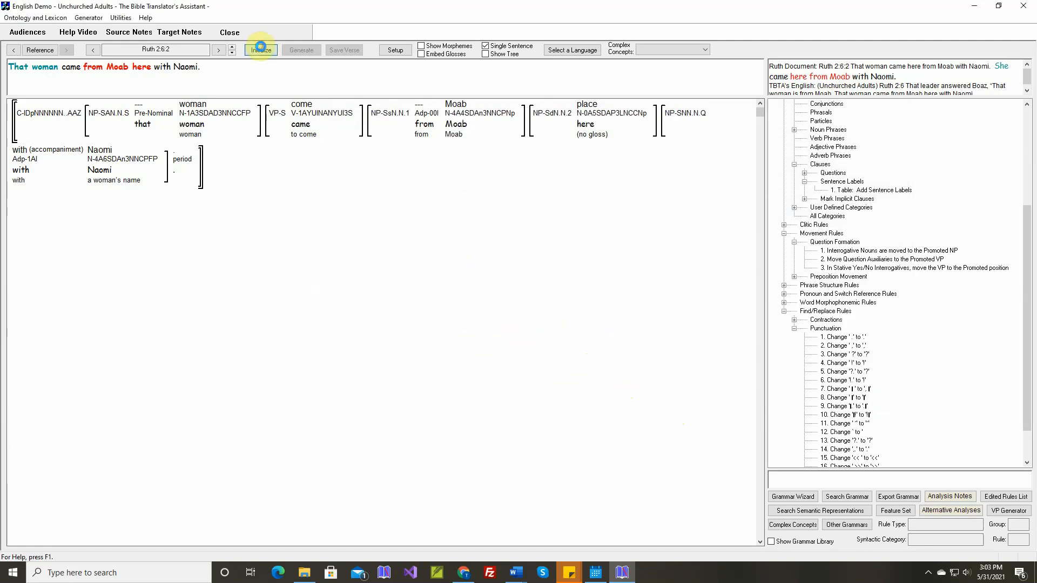
click(300, 50)
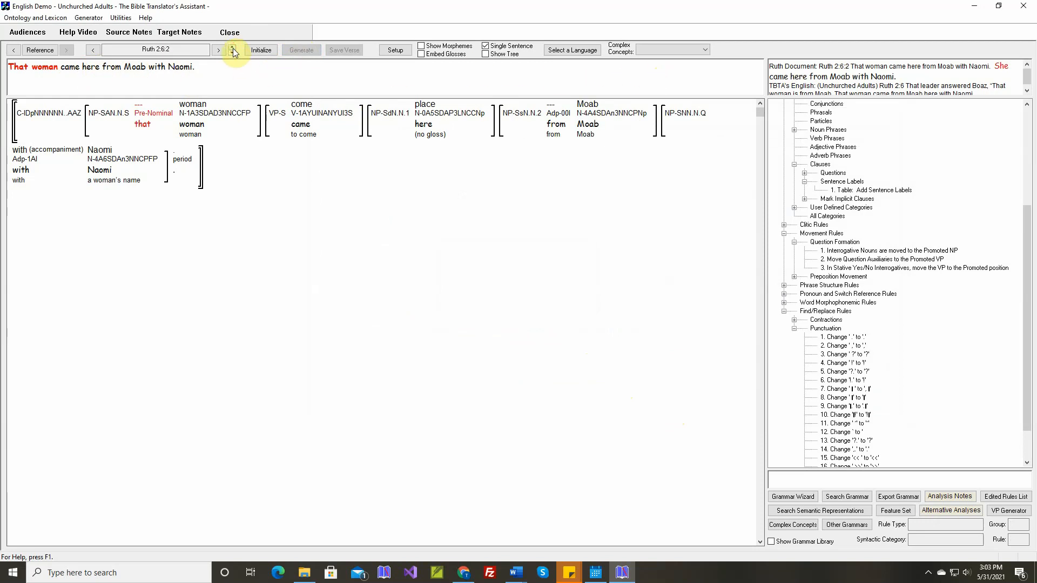
Turn off Single Sentence mode, then generate and save the complete verse Ruth 2:6.
click(487, 47)
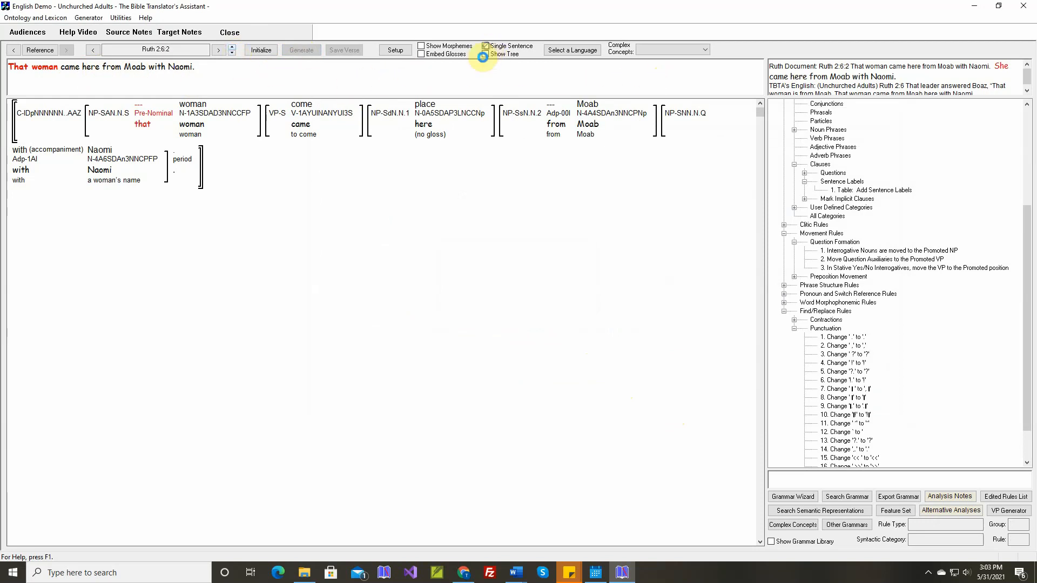
click(309, 53)
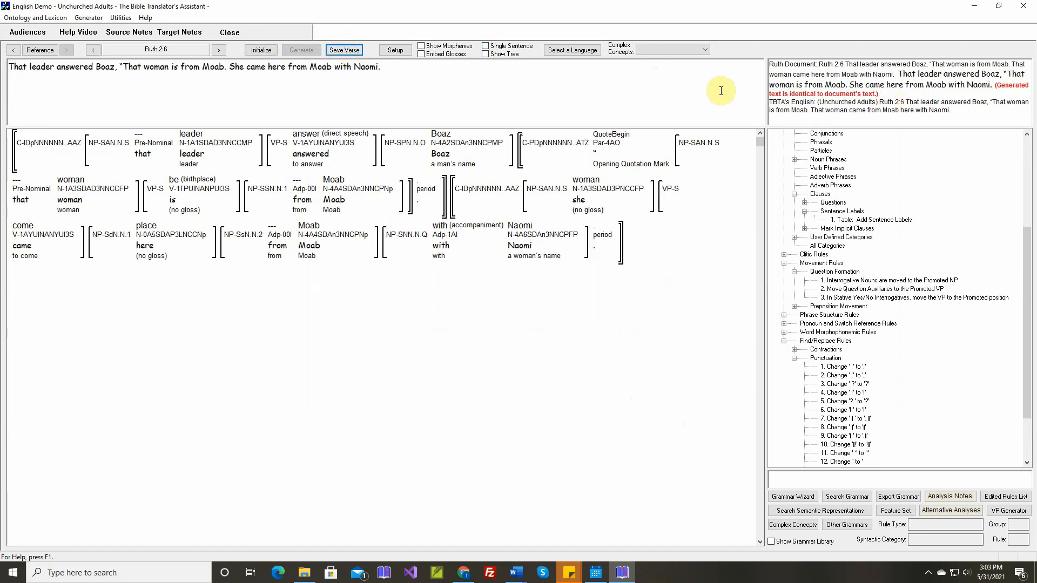
click(348, 50)
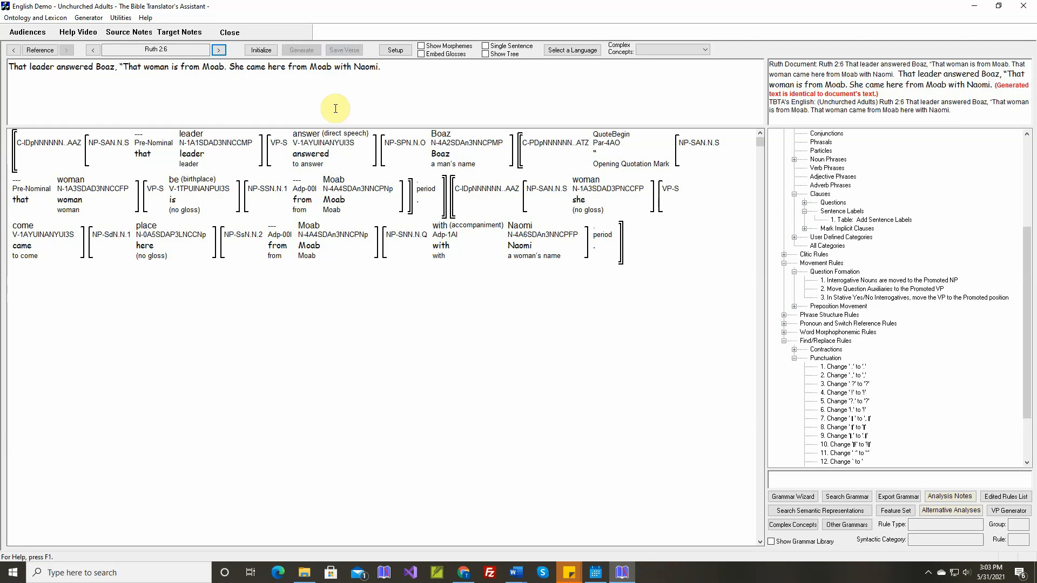